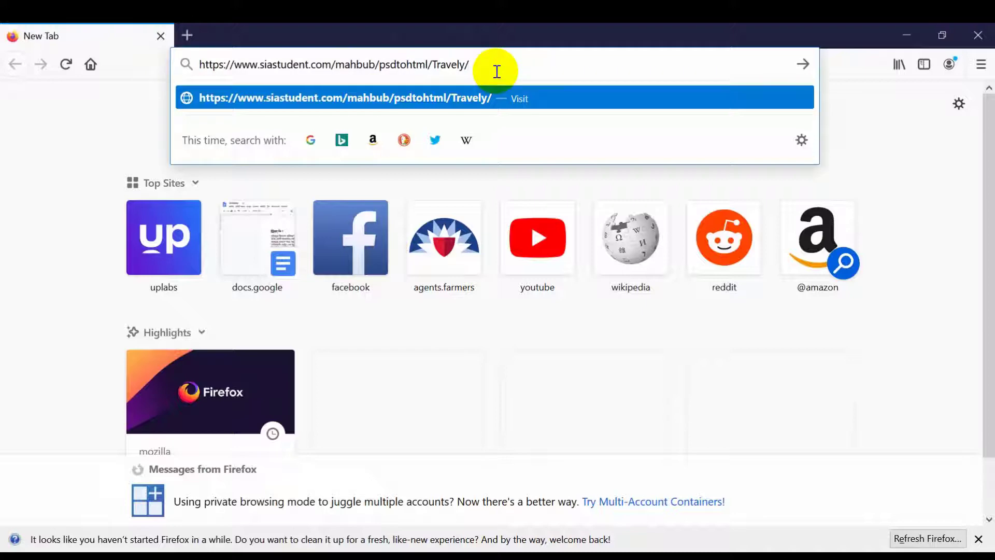
- Load the Travely site from the address already entered in the browser and dismiss the Firefox refresh notice
drag(496, 72, 178, 62)
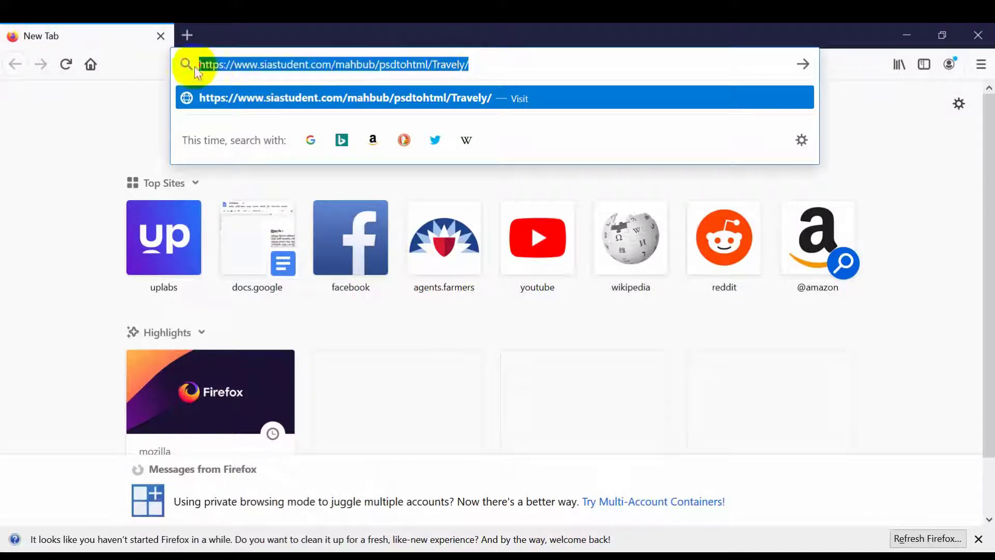
click(928, 213)
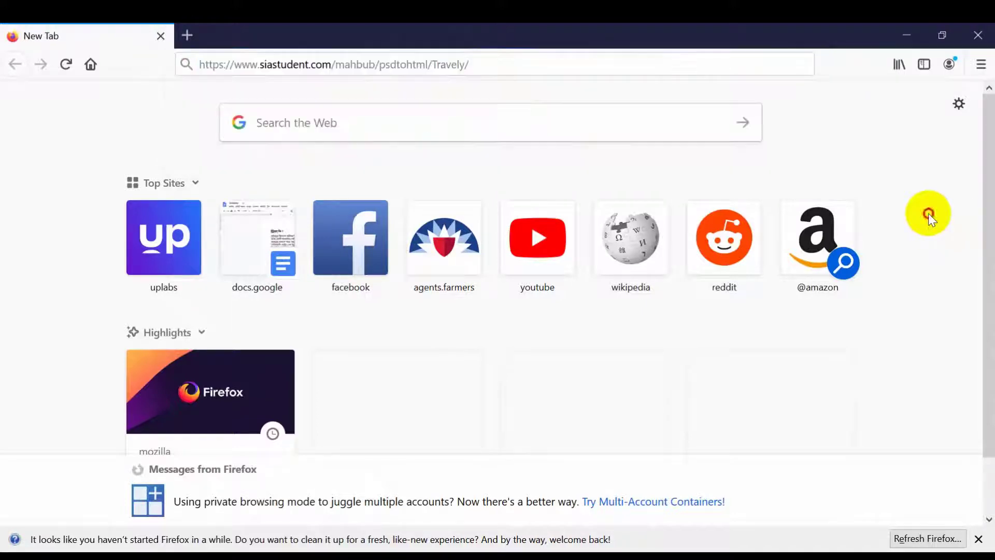
click(541, 68)
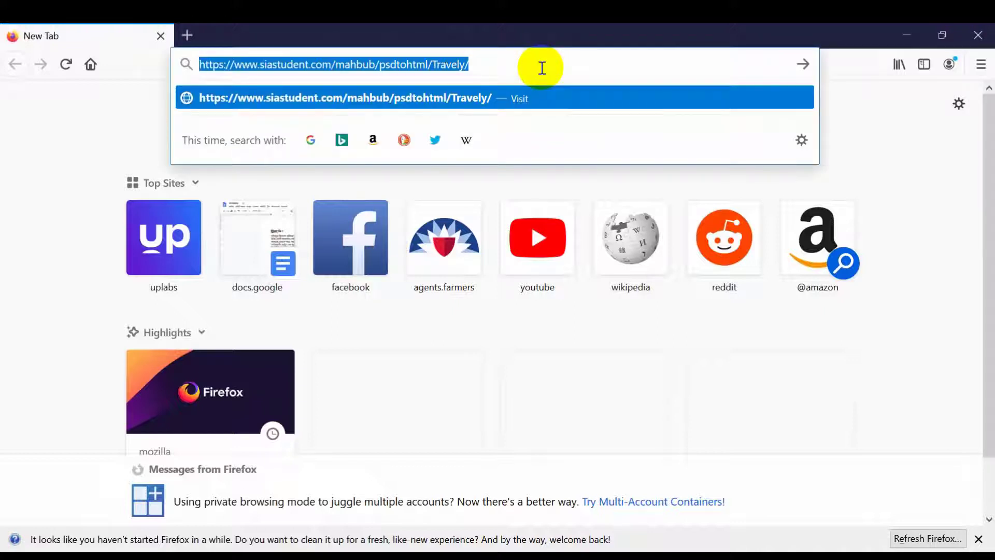
key(Return)
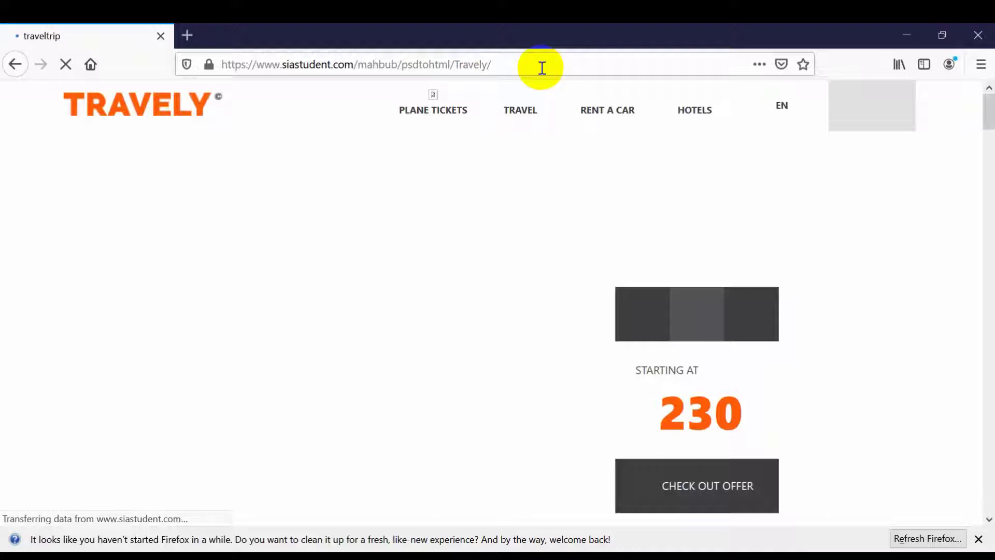
click(978, 538)
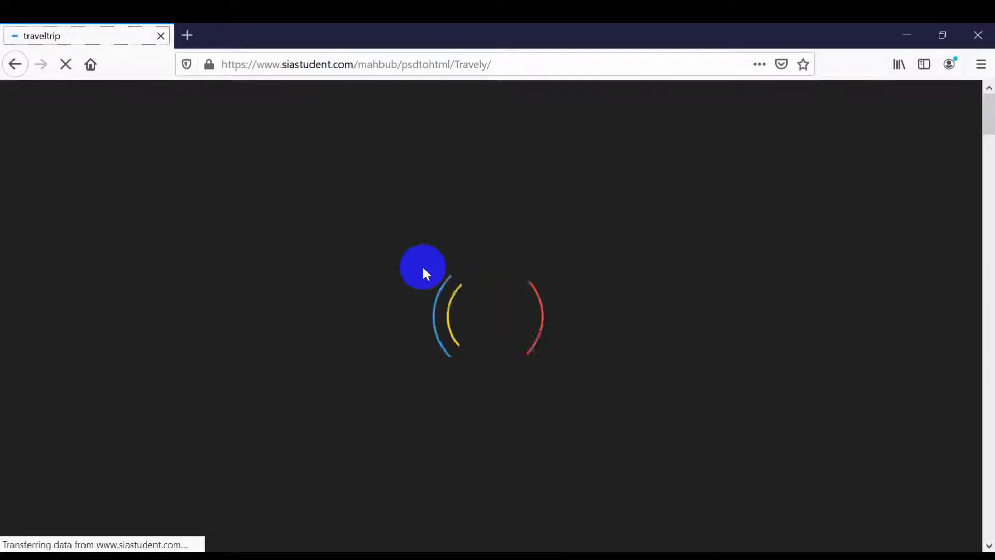
- Look through the whole Travely page from the hero banner to the footer, checking its image-heavy sections, and return to its start
scroll(590, 262, down, 10)
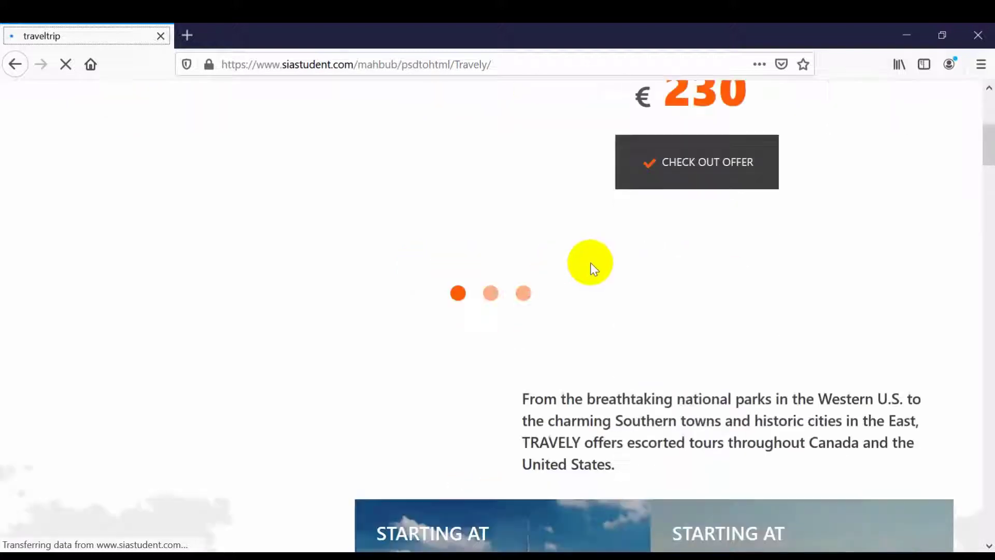
scroll(550, 281, down, 5)
scroll(587, 288, up, 15)
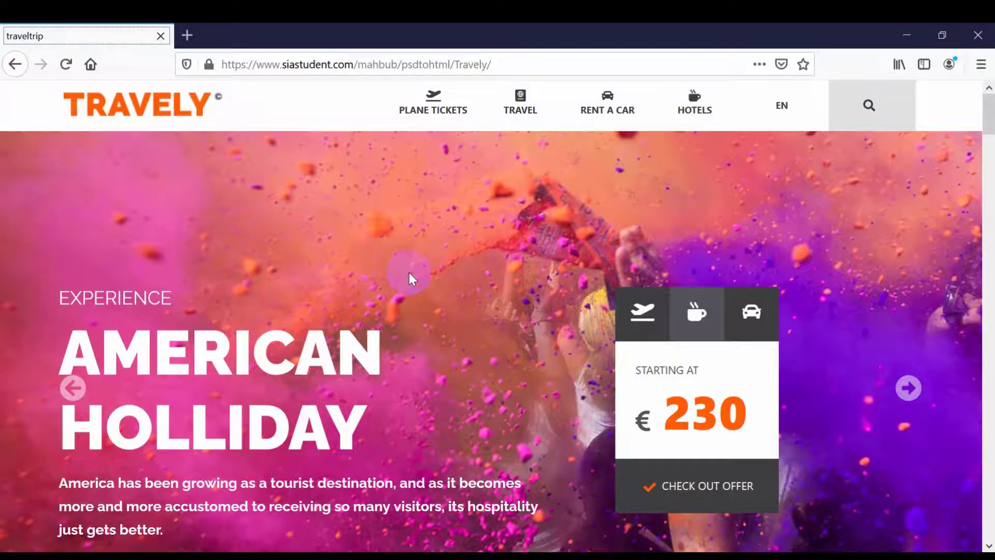
scroll(408, 273, down, 12)
scroll(458, 290, down, 10)
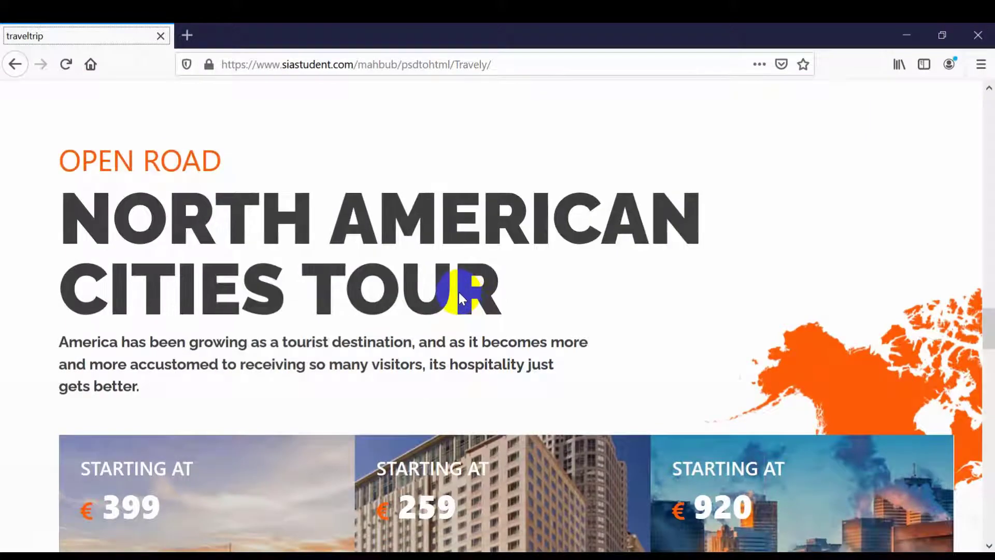
scroll(570, 303, down, 8)
scroll(584, 311, down, 8)
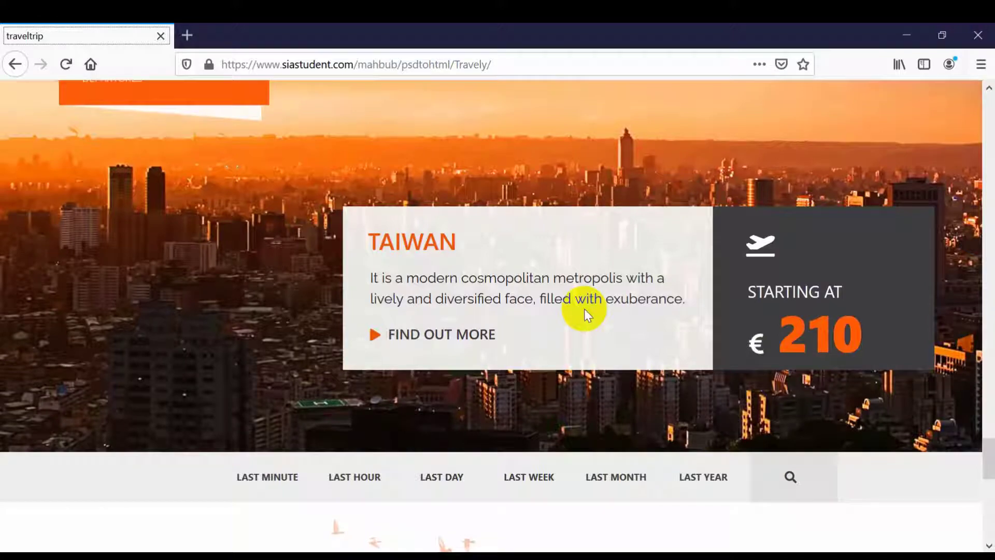
scroll(583, 309, down, 10)
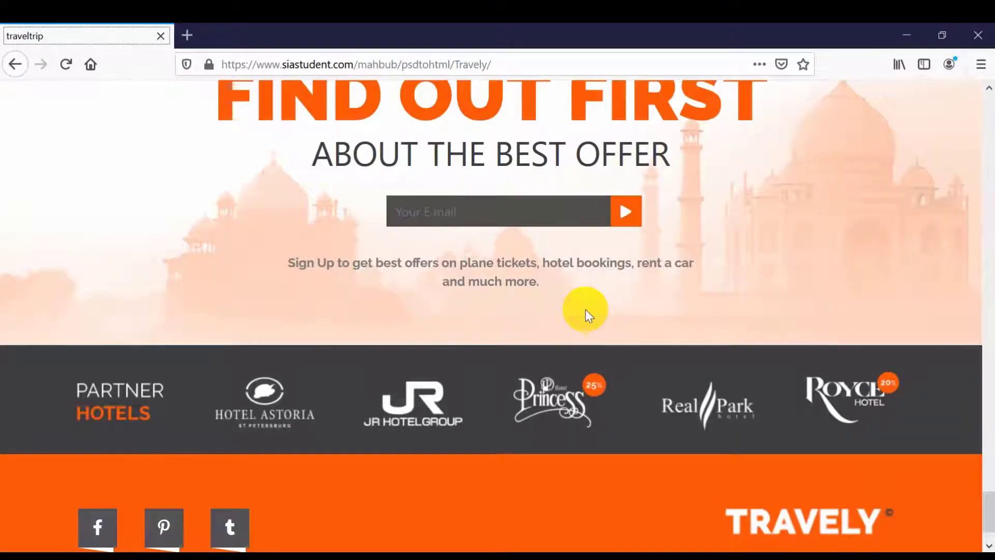
scroll(586, 309, up, 10)
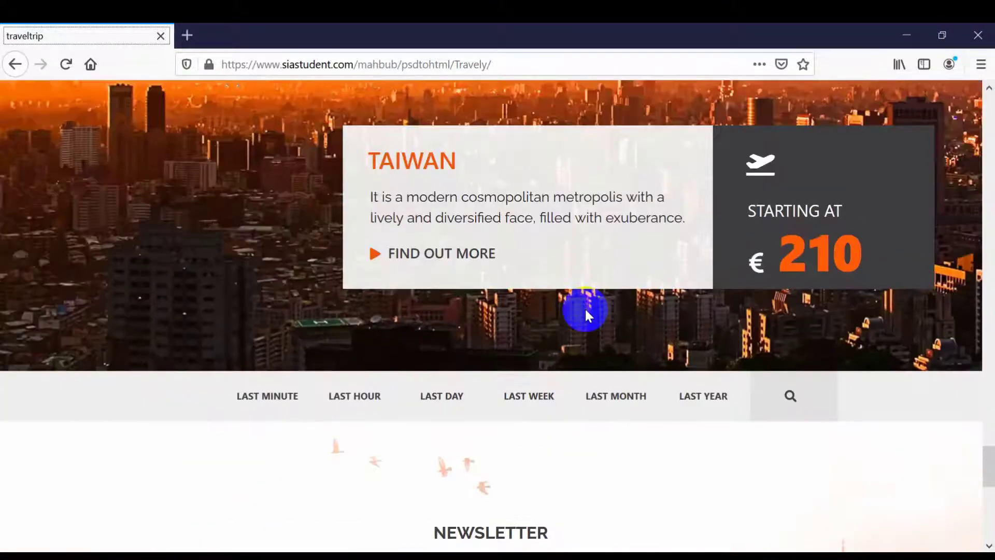
scroll(586, 309, down, 6)
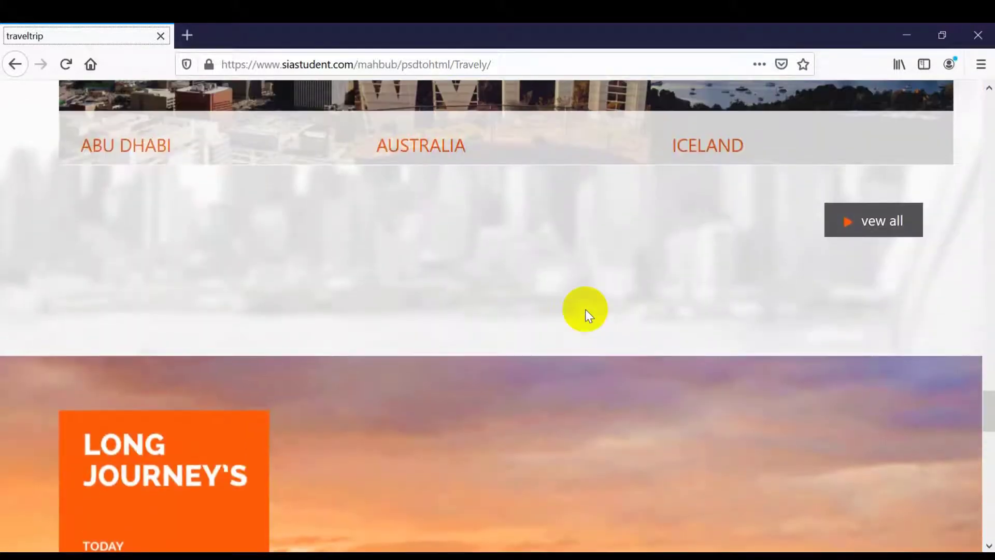
scroll(586, 309, up, 3)
scroll(586, 310, up, 8)
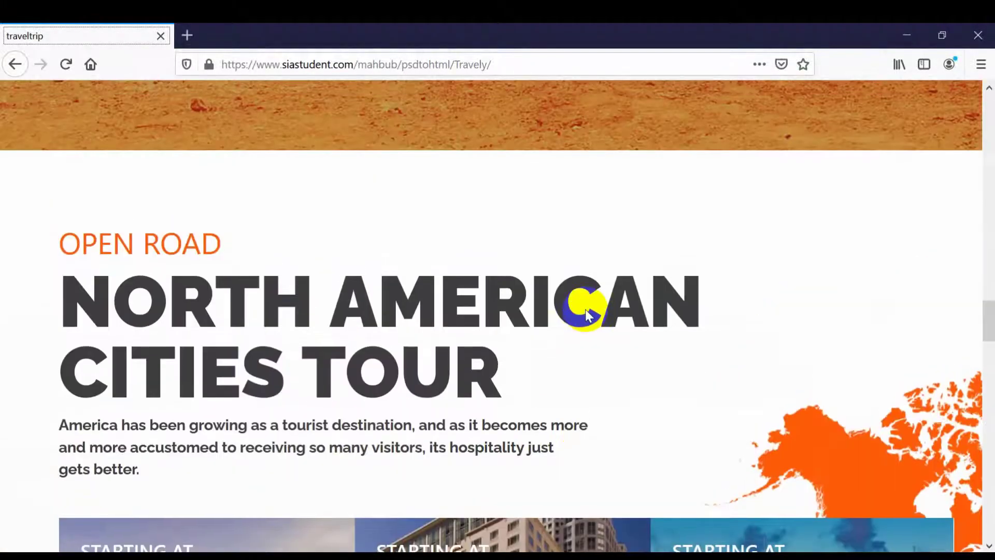
scroll(585, 310, up, 10)
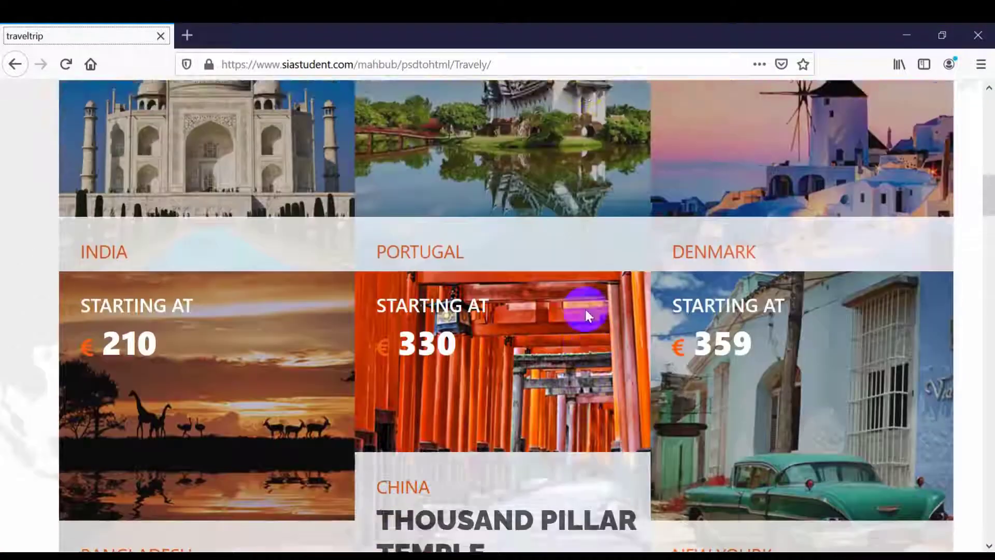
scroll(586, 311, up, 8)
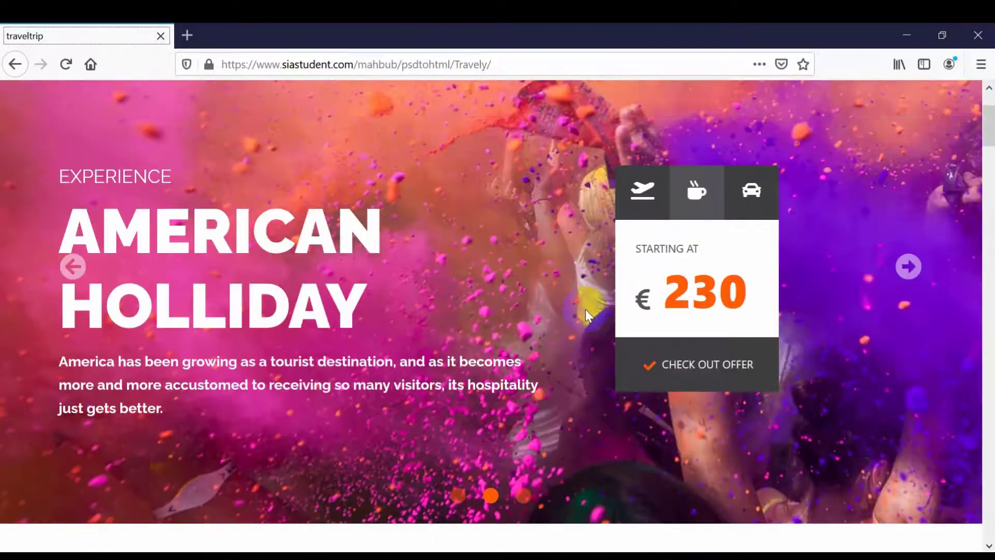
scroll(585, 315, up, 2)
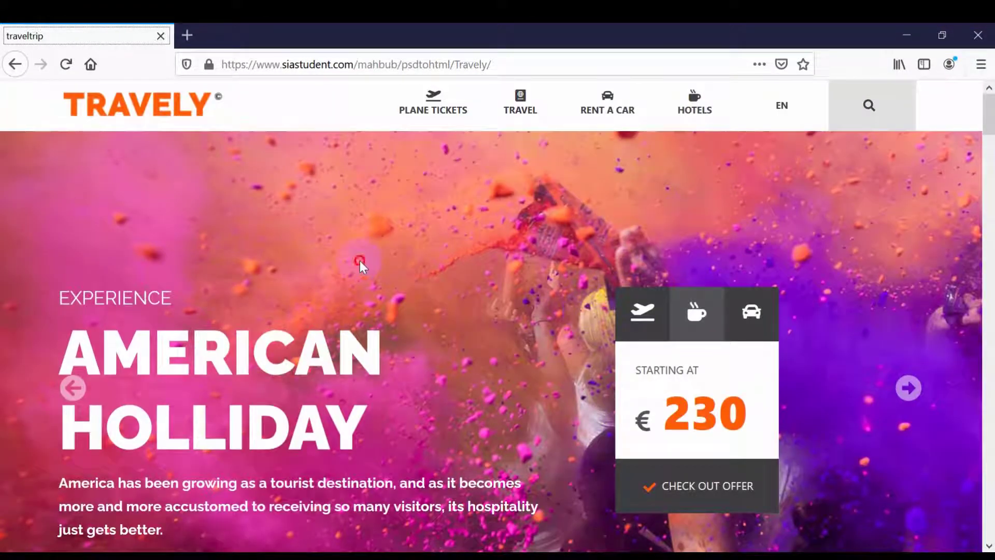
- Open a new blank browser tab and return to the Travely page
click(188, 35)
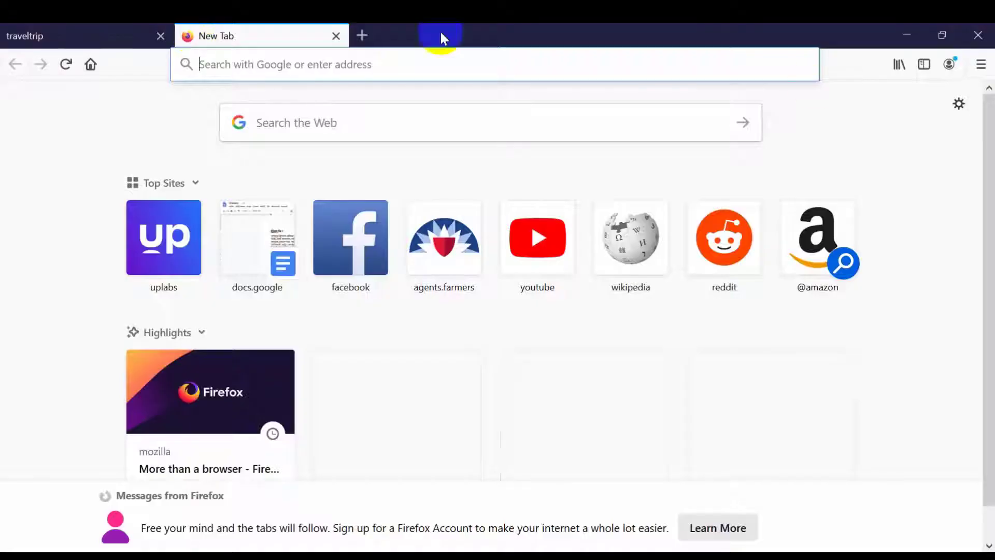
click(66, 31)
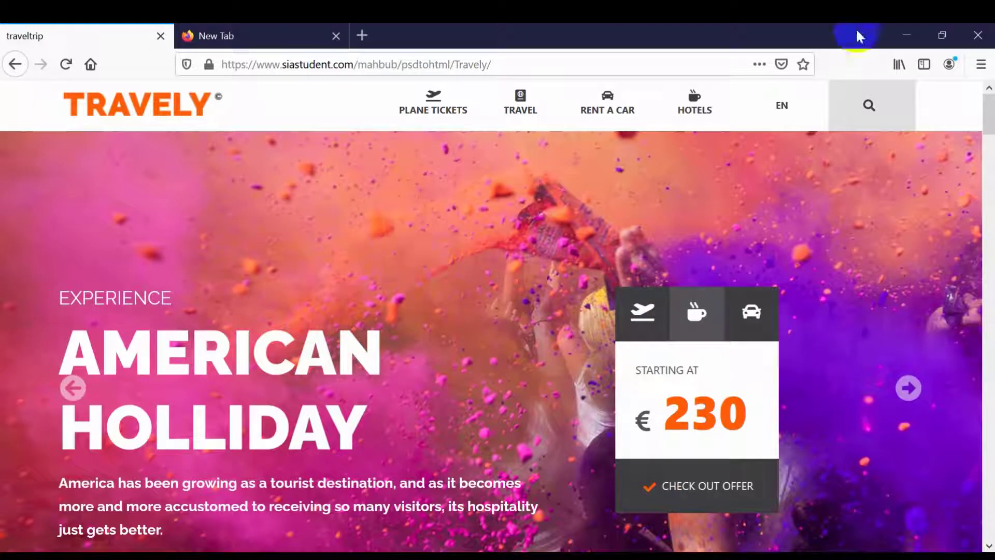
- Switch to the "How to optimize image" folder in File Explorer and extract travelysite.zip there
click(901, 33)
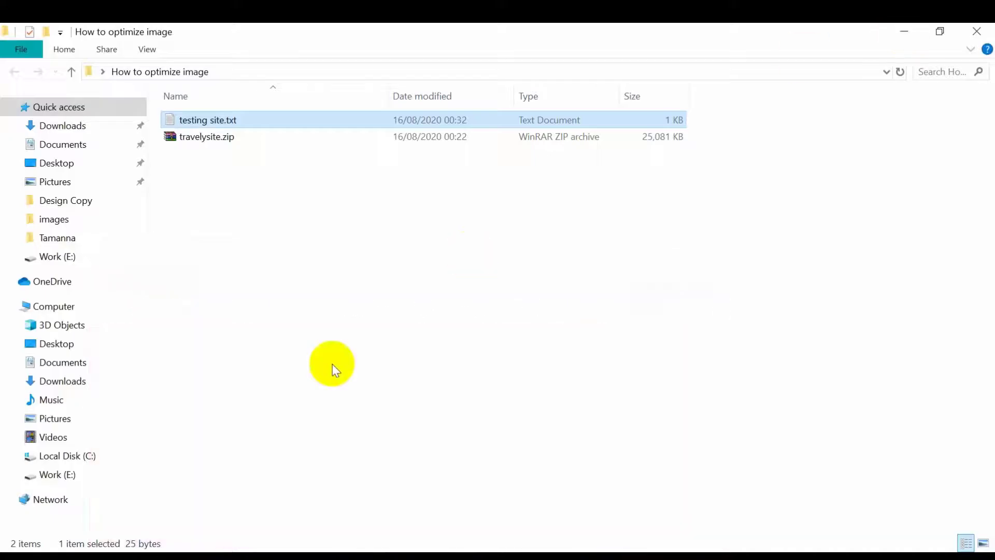
click(219, 141)
click(391, 233)
click(185, 140)
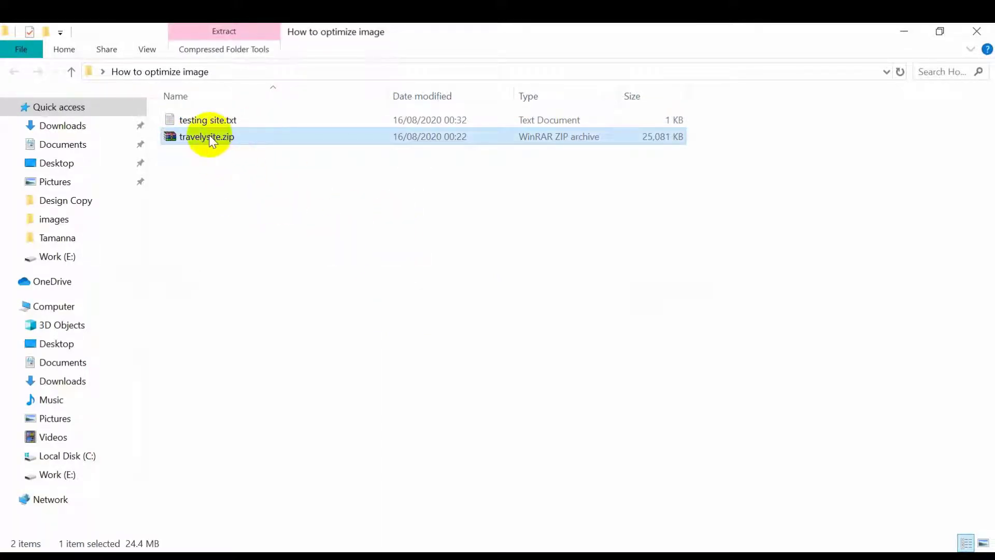
right_click(210, 135)
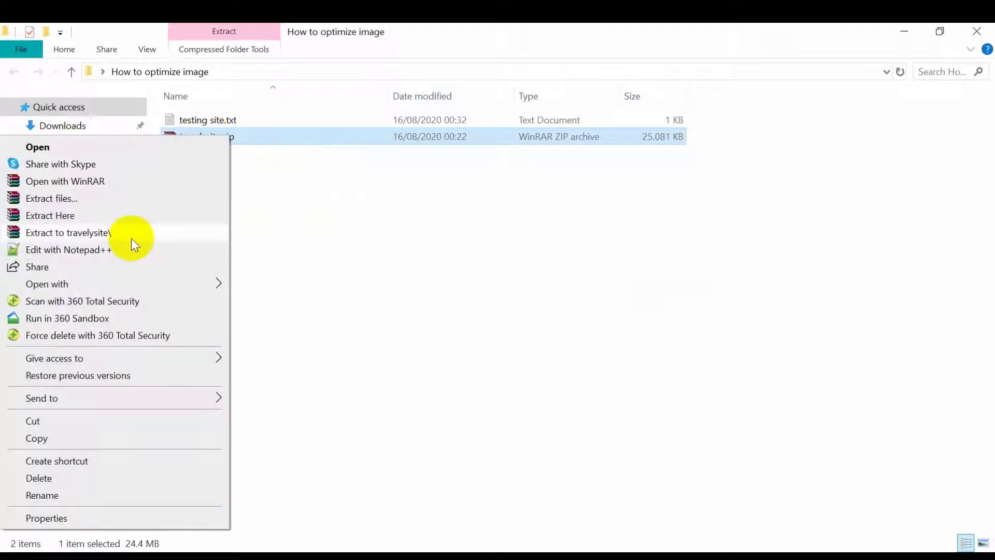
click(78, 219)
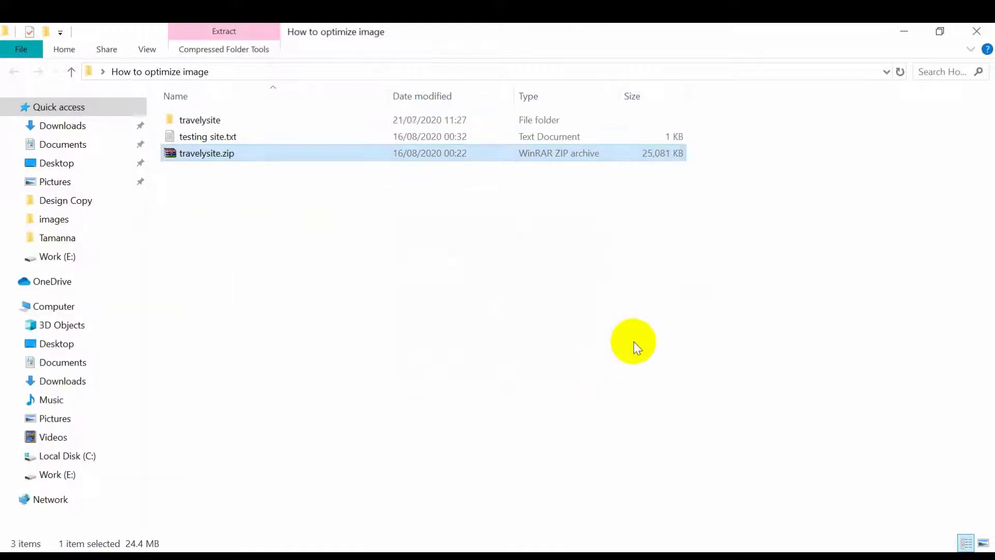
- Check the total size of the extracted travelysite folder in its properties and close them
click(211, 124)
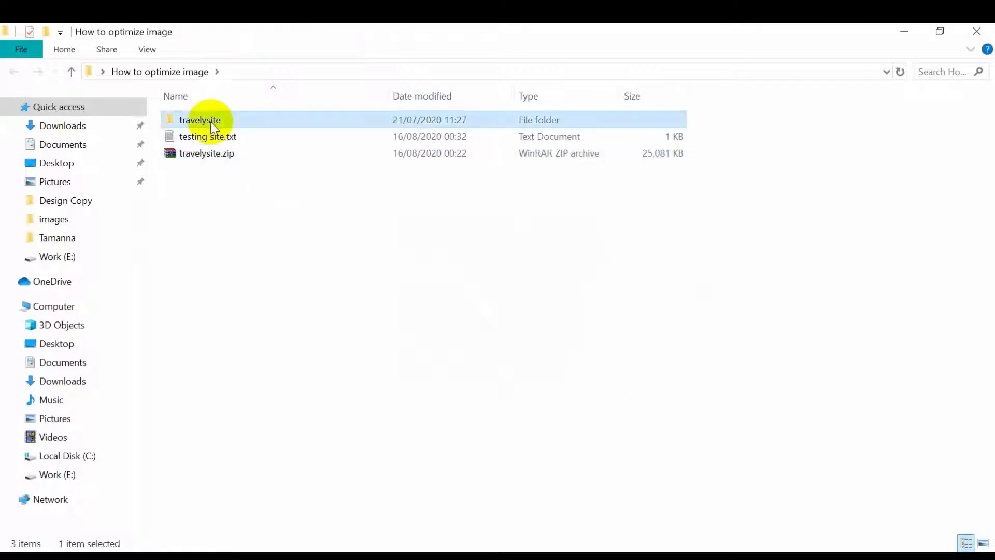
right_click(237, 120)
click(82, 518)
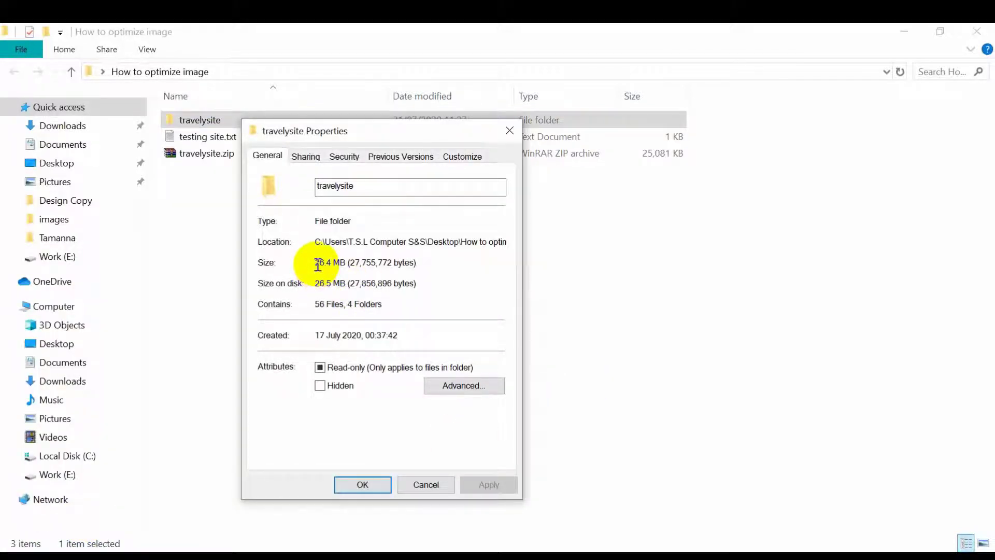
drag(316, 263, 340, 263)
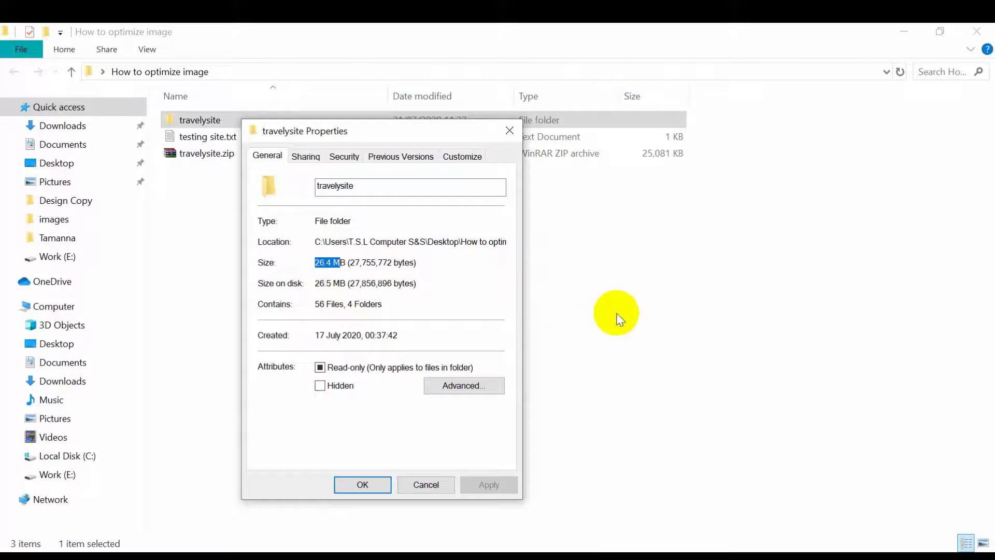
click(510, 131)
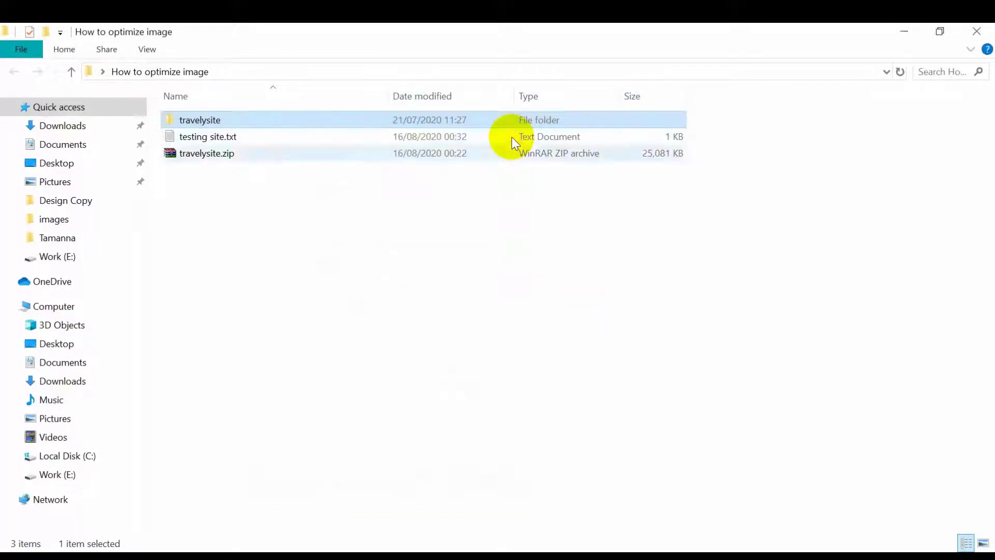
- Open the extracted travelysite folder and look over its index.html file and images folder
double_click(265, 119)
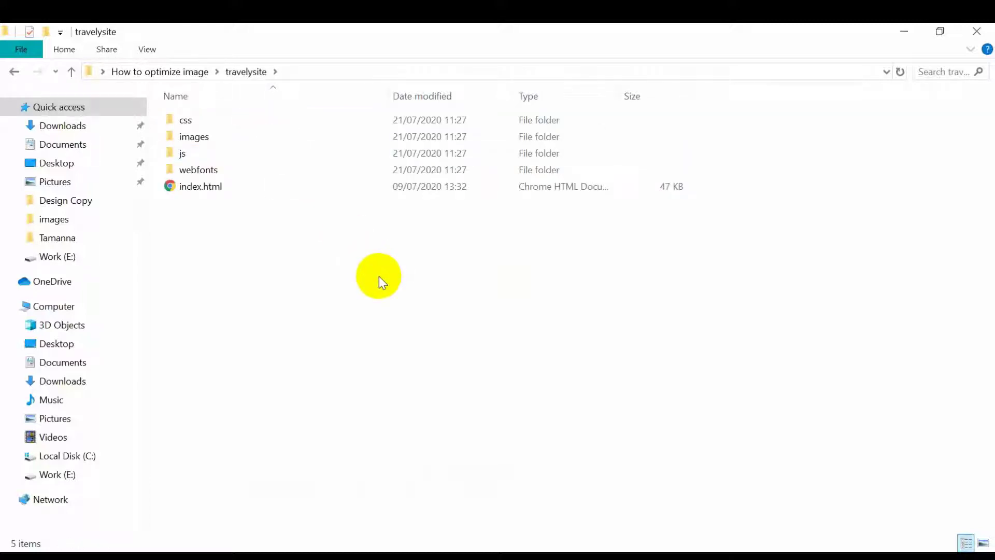
click(207, 190)
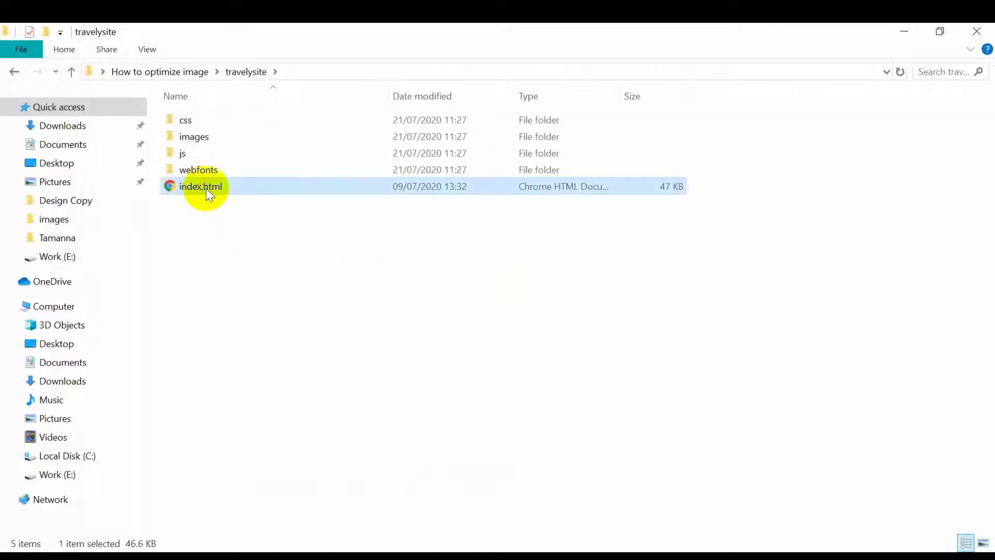
click(642, 262)
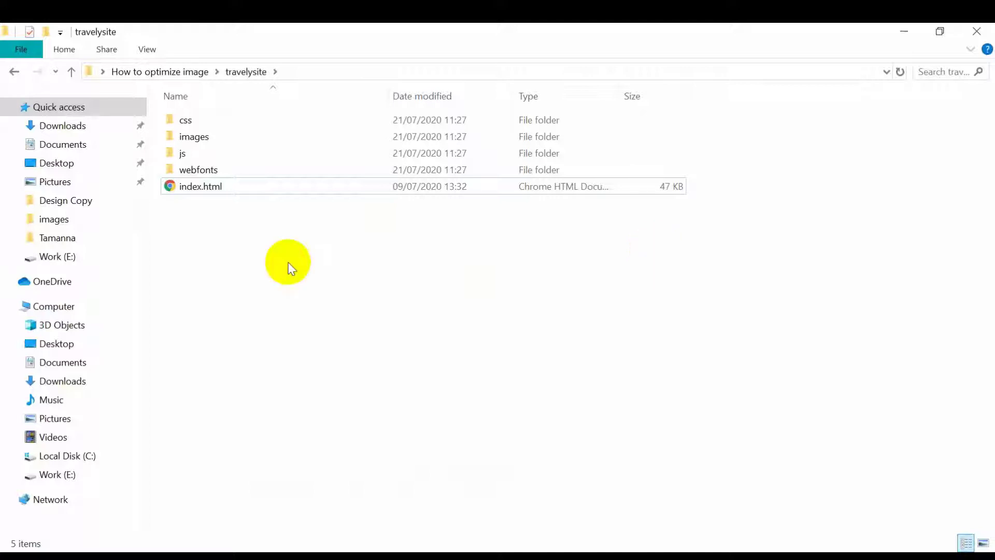
click(196, 137)
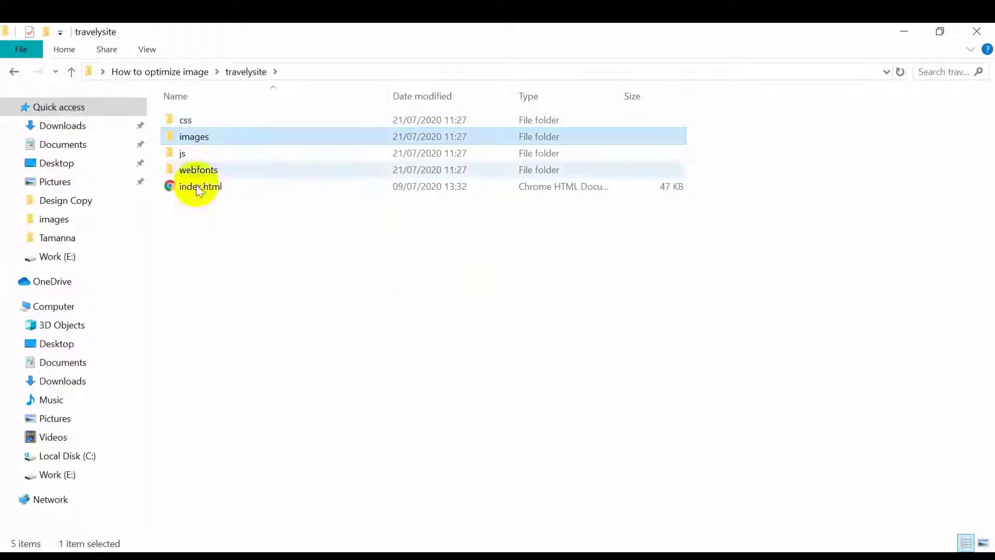
- Check the size of the css folder in its properties and close them
click(193, 119)
right_click(191, 118)
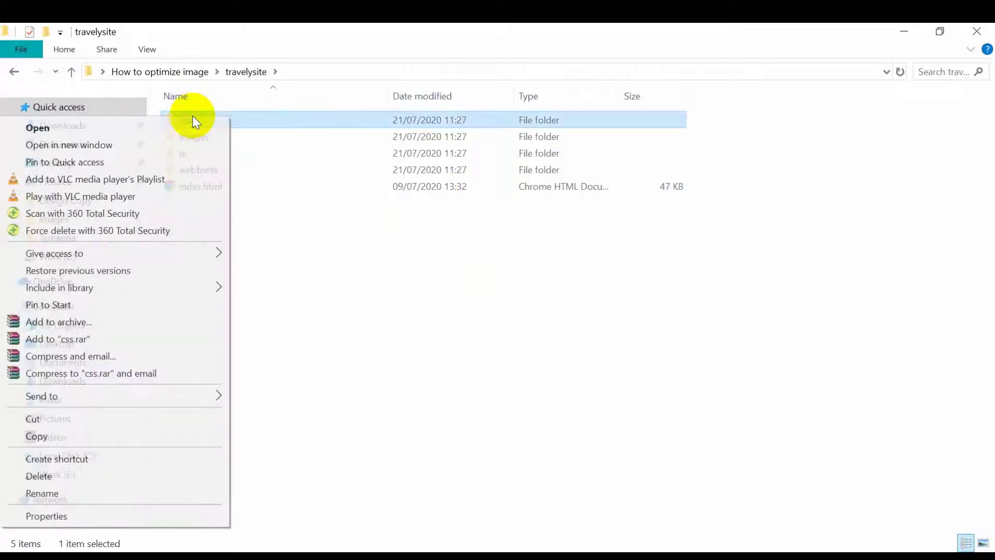
click(101, 516)
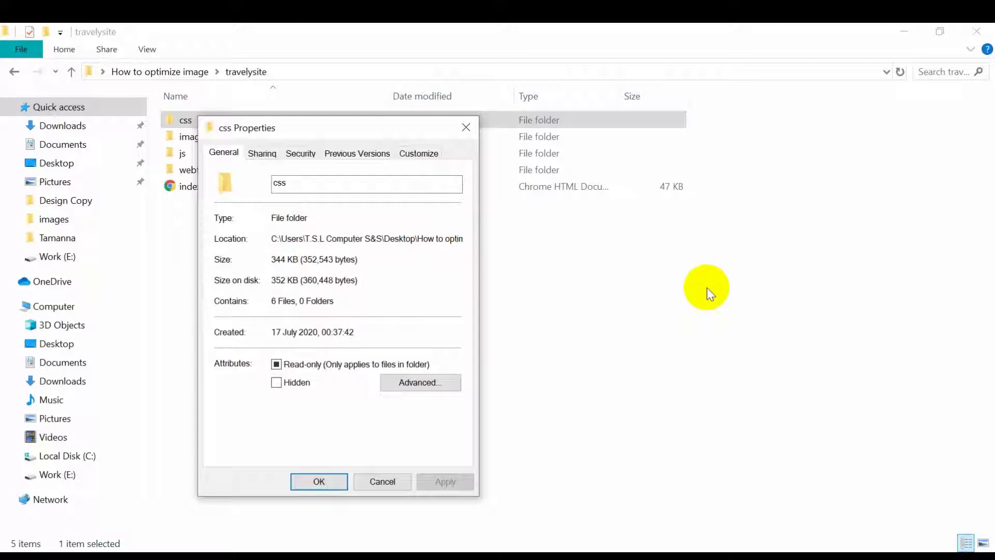
click(466, 127)
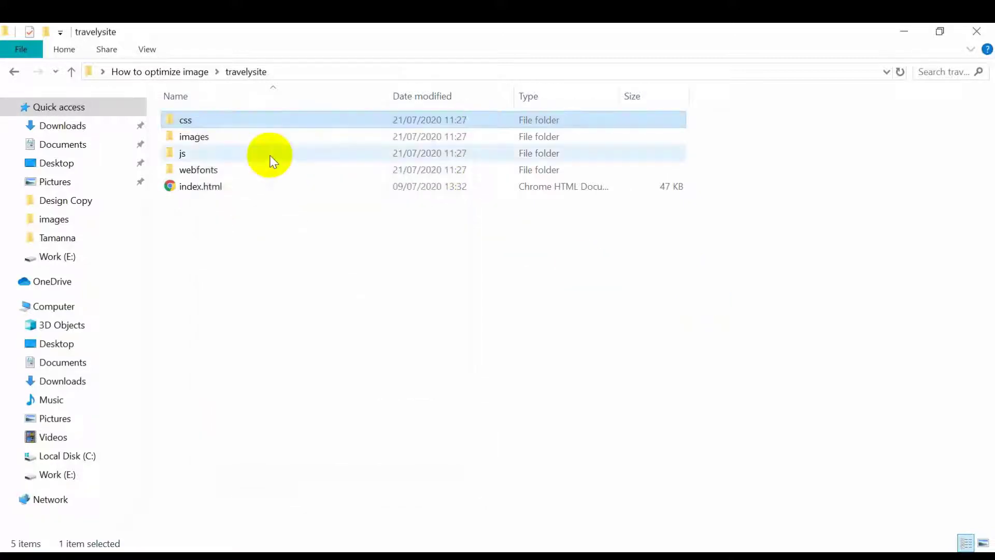
- Check the size of the images folder in its properties and close them
click(237, 157)
click(203, 137)
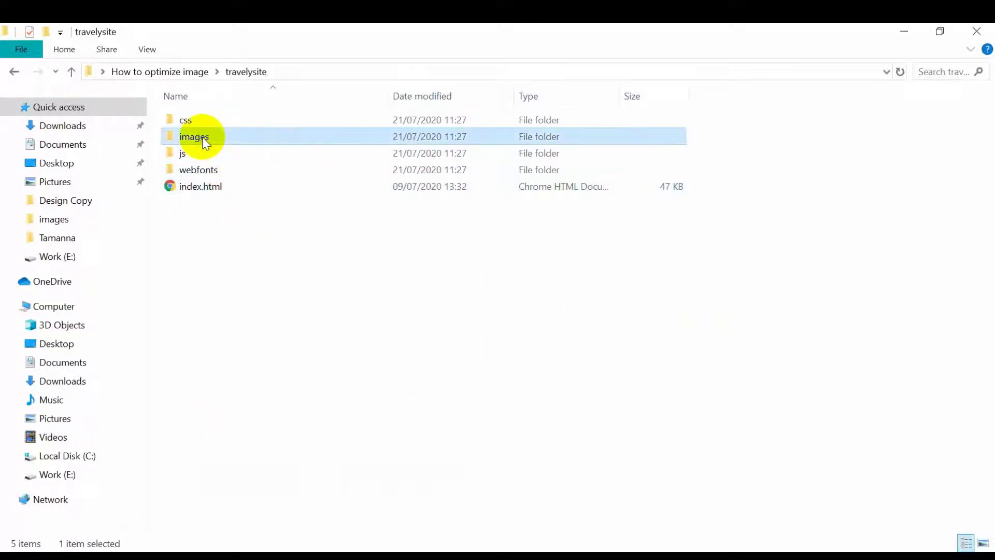
right_click(202, 136)
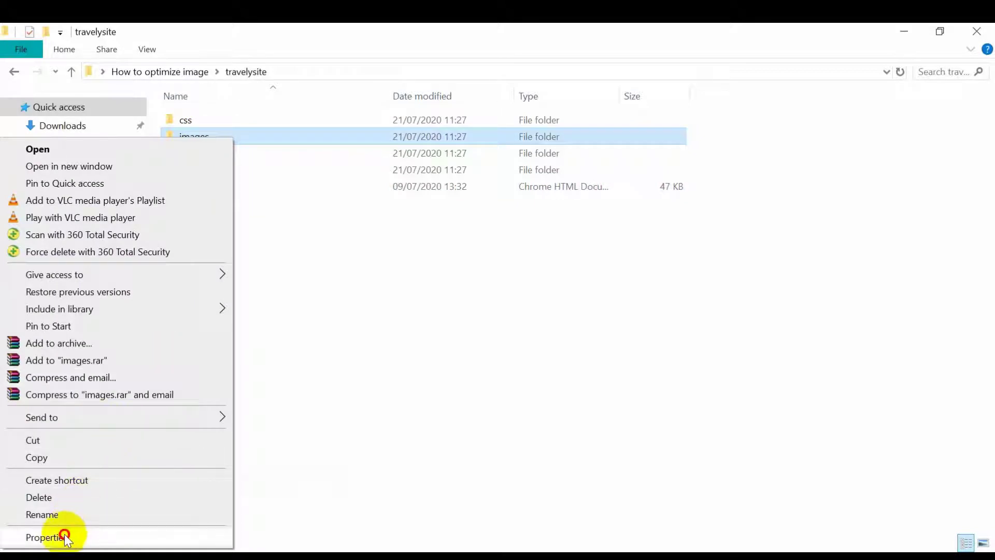
click(67, 537)
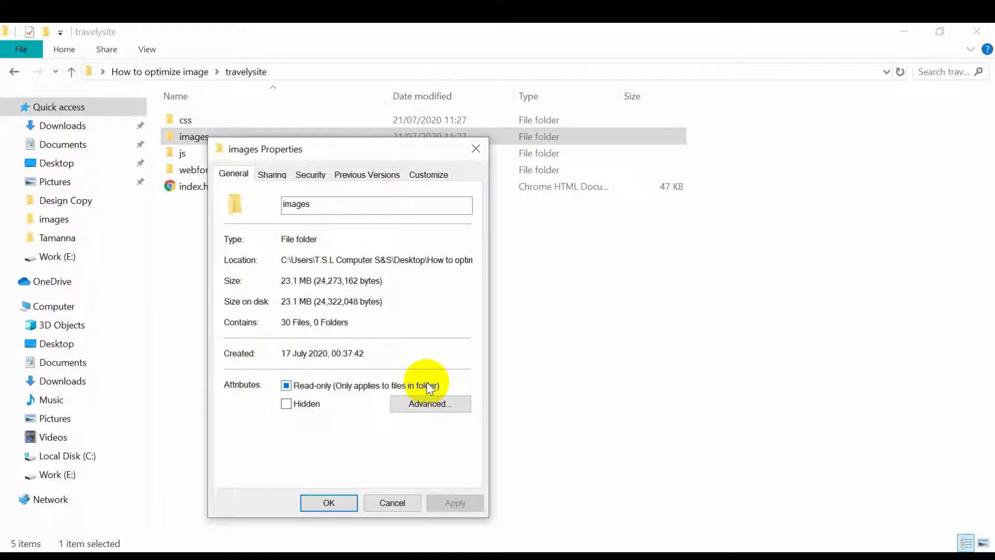
click(476, 151)
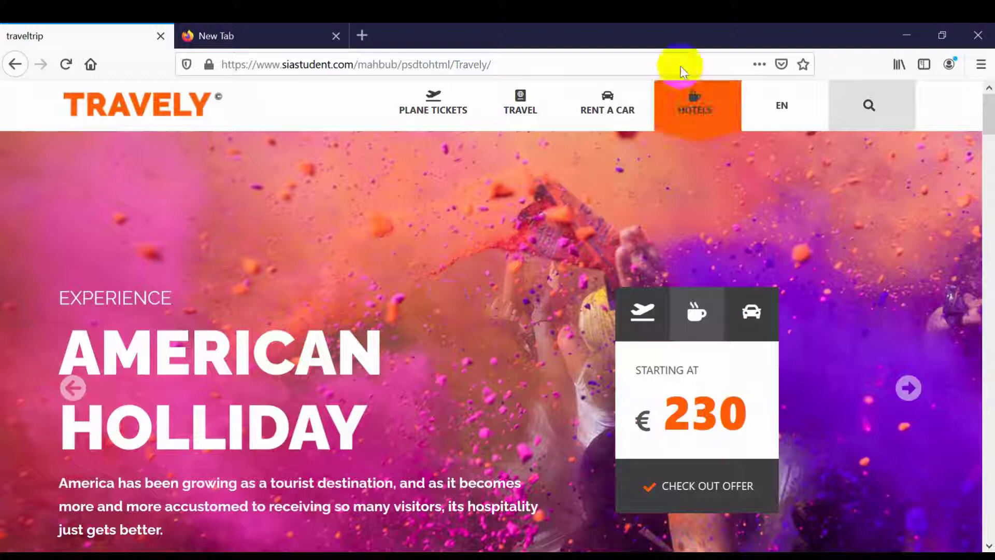
- Return from the Travely web page to File Explorer and open the images folder inside travelysite
click(905, 33)
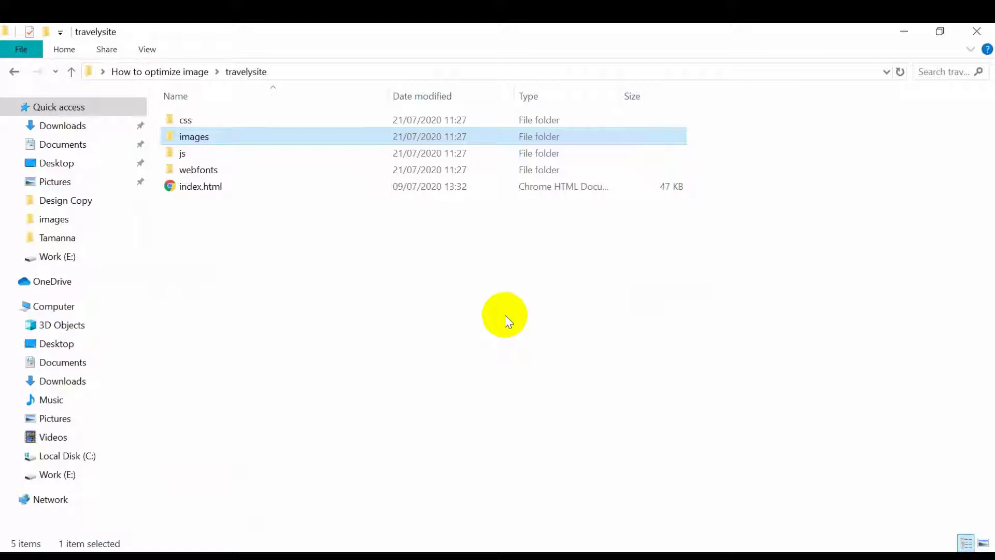
double_click(222, 141)
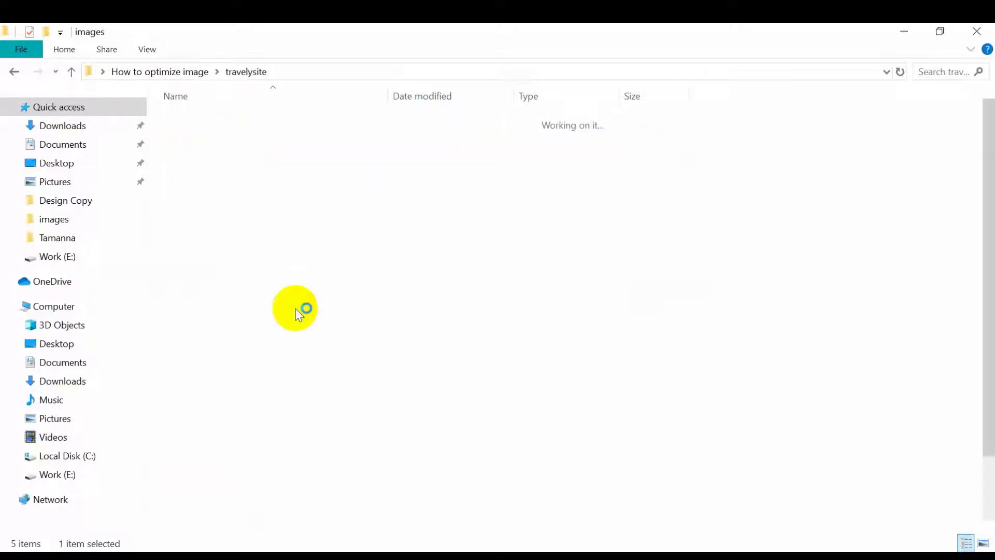
click(14, 71)
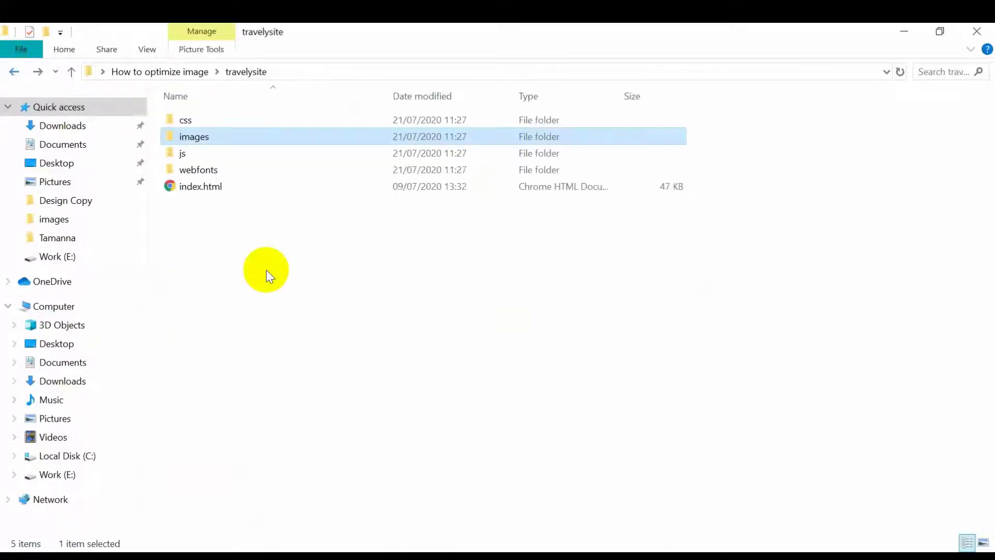
double_click(245, 144)
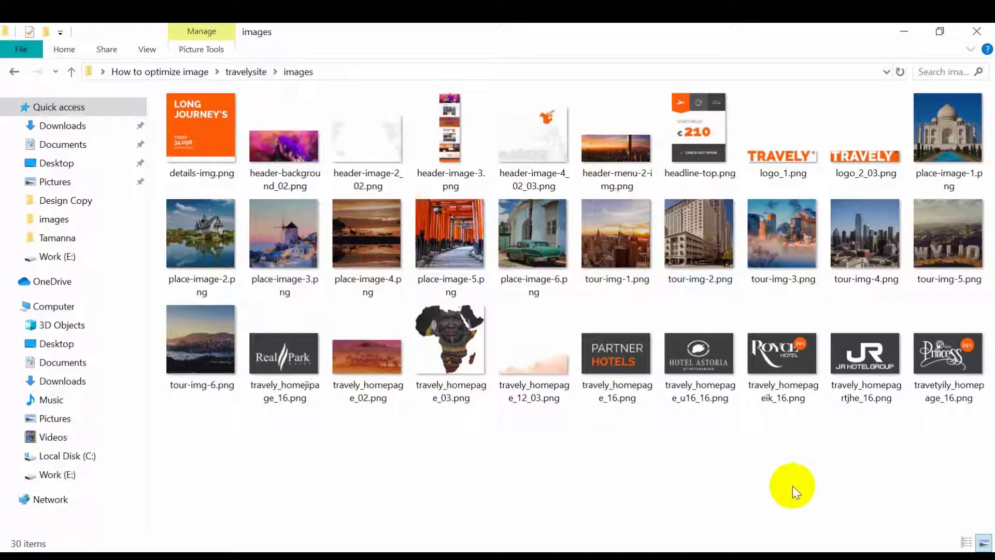
- Examine the file type, dimensions and size of tour-img-1.png in the images folder
click(346, 281)
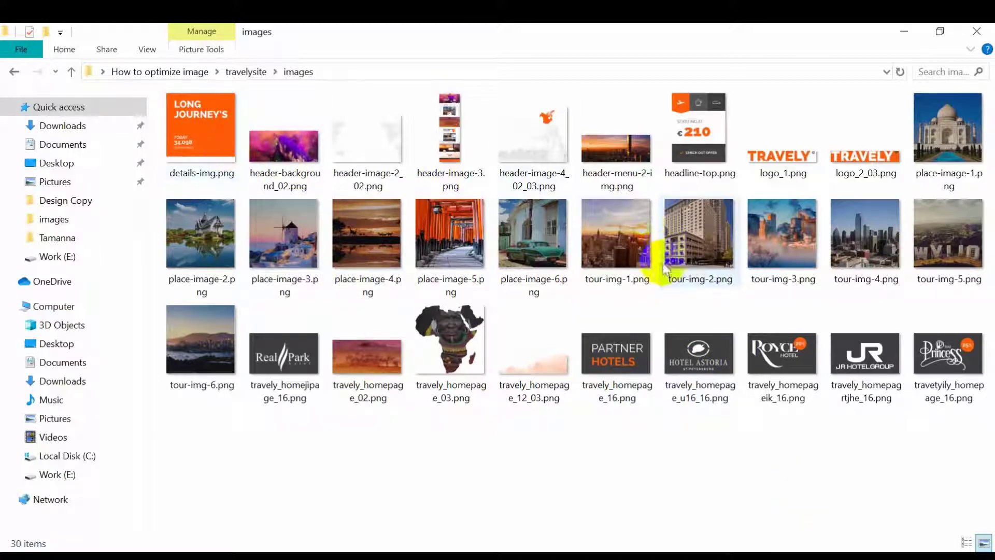
click(643, 246)
mouse_move(642, 246)
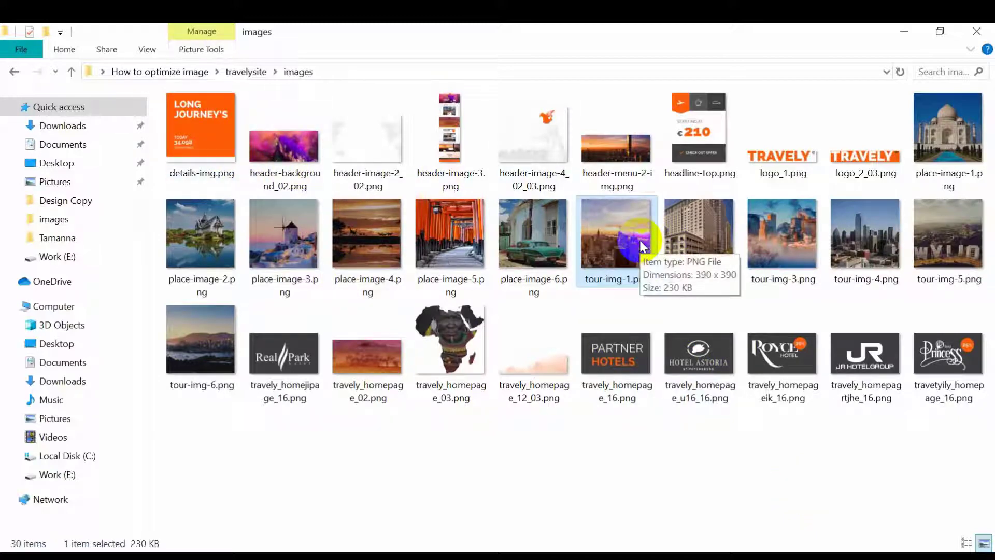
click(300, 174)
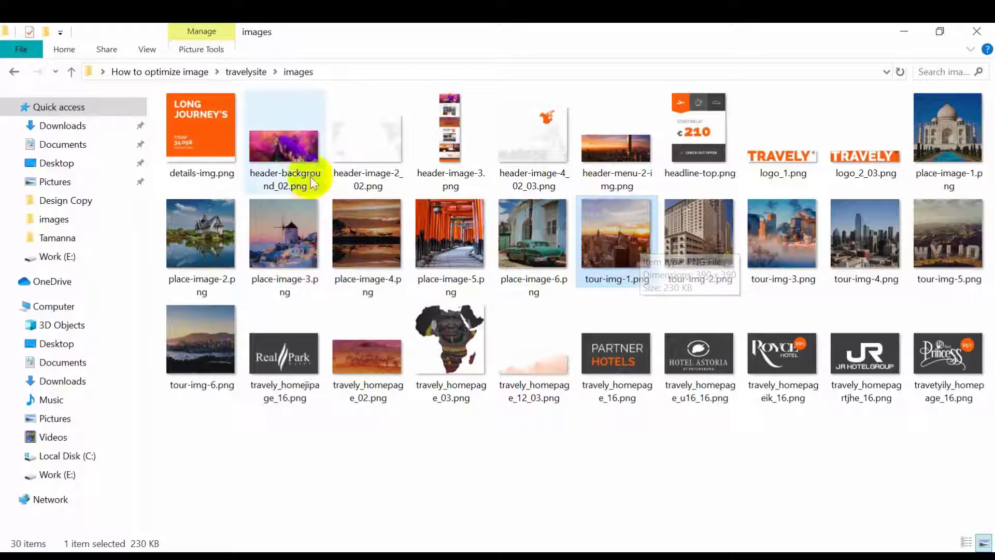
click(424, 461)
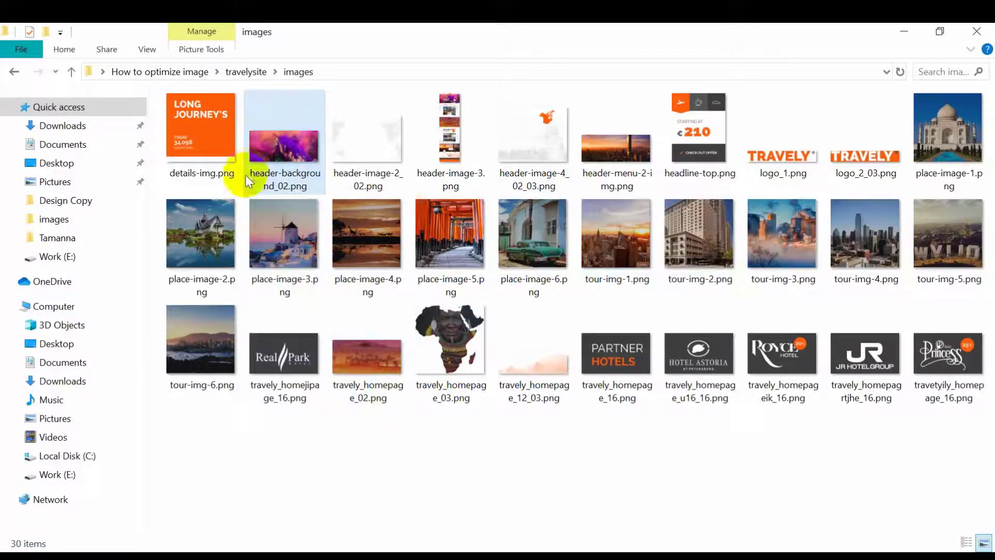
- Check the file size of header-background_02.png in its properties and close them
right_click(297, 163)
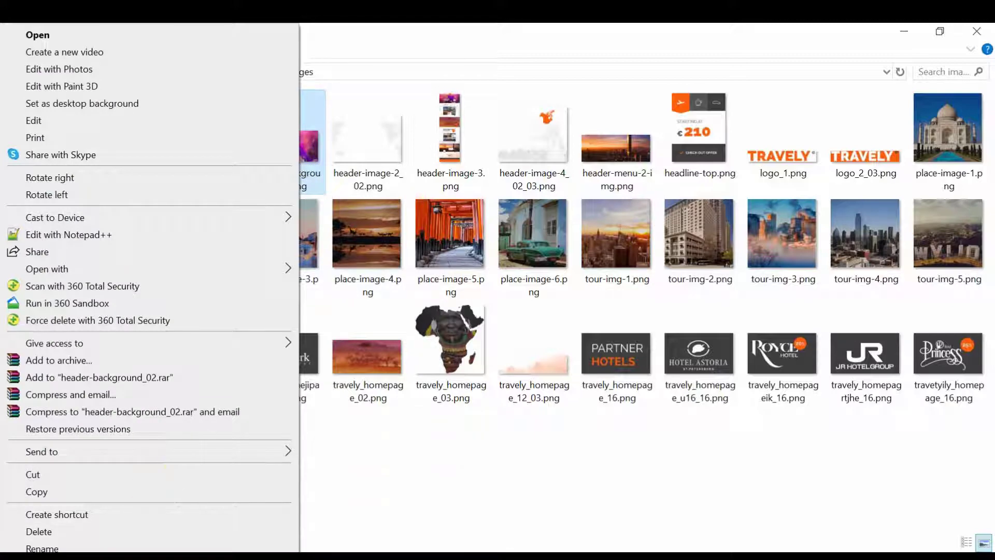
click(338, 381)
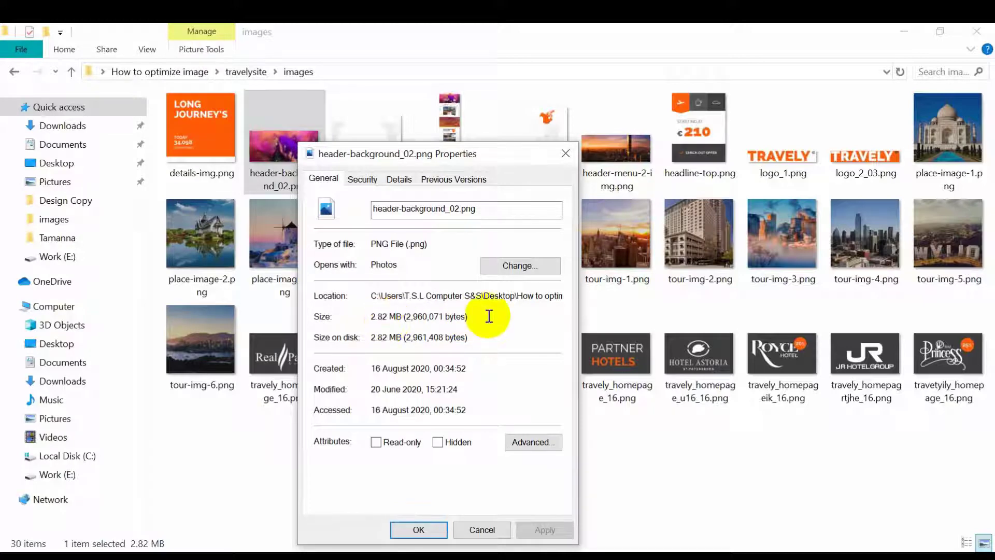
click(565, 160)
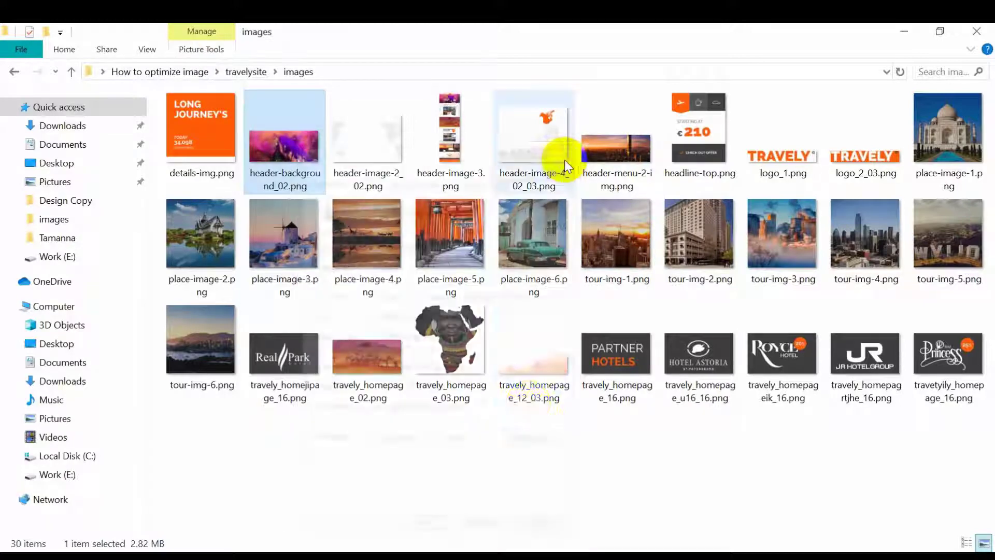
click(480, 465)
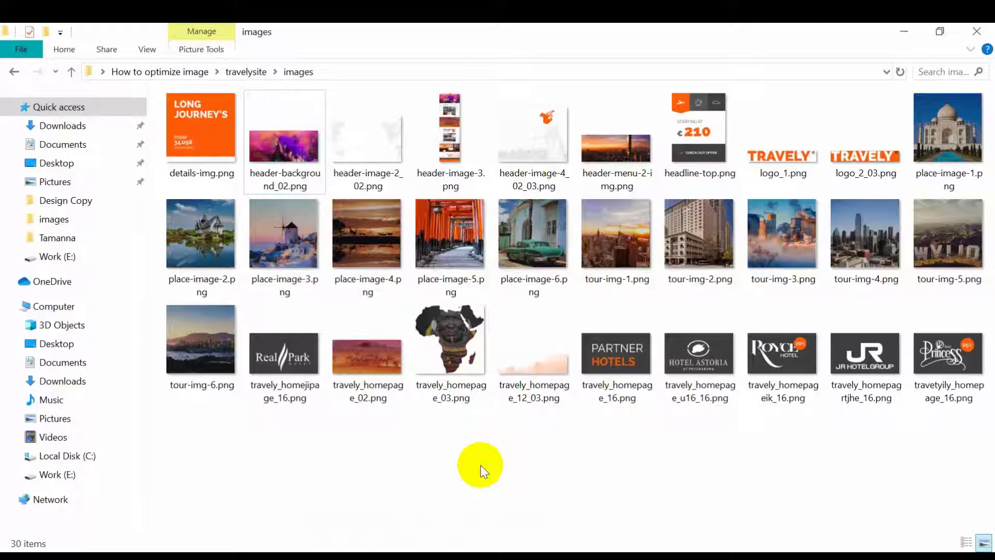
- Open header-background_02.png from the images folder with Adobe Photoshop CC
right_click(285, 142)
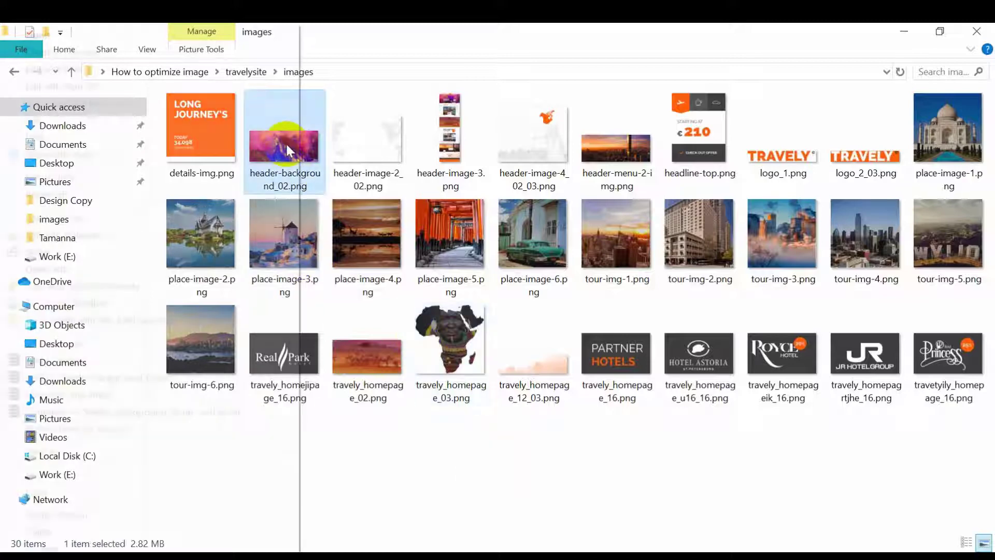
click(490, 450)
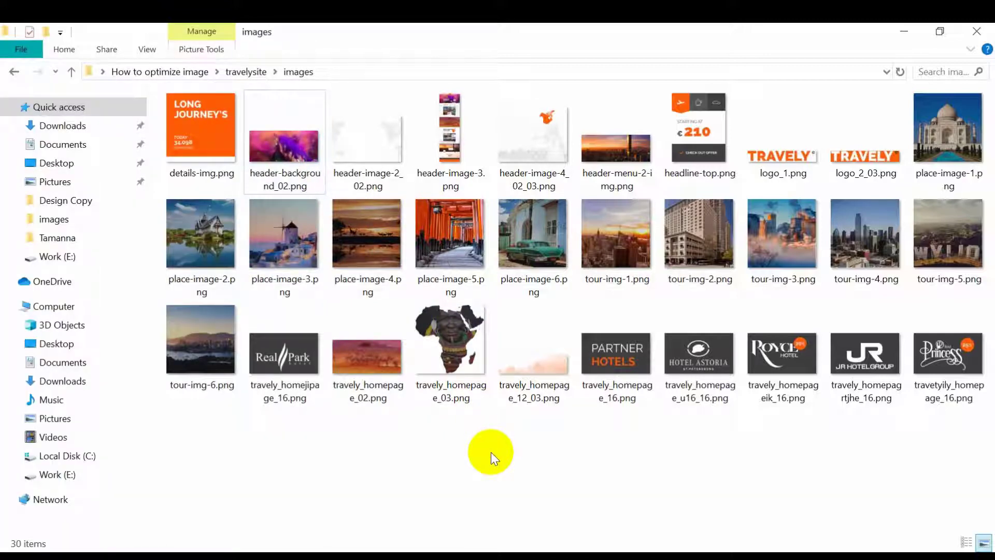
right_click(276, 134)
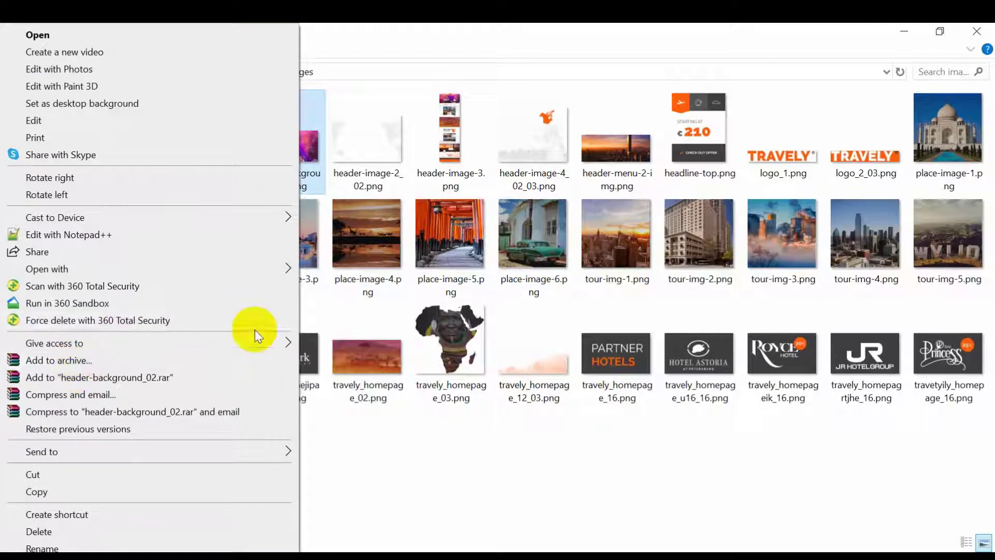
mouse_move(90, 269)
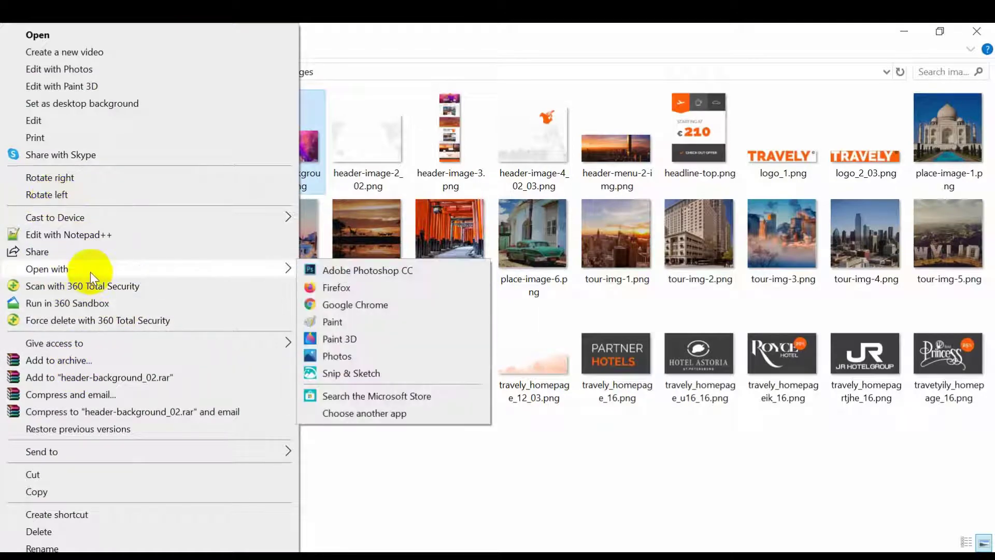
click(340, 272)
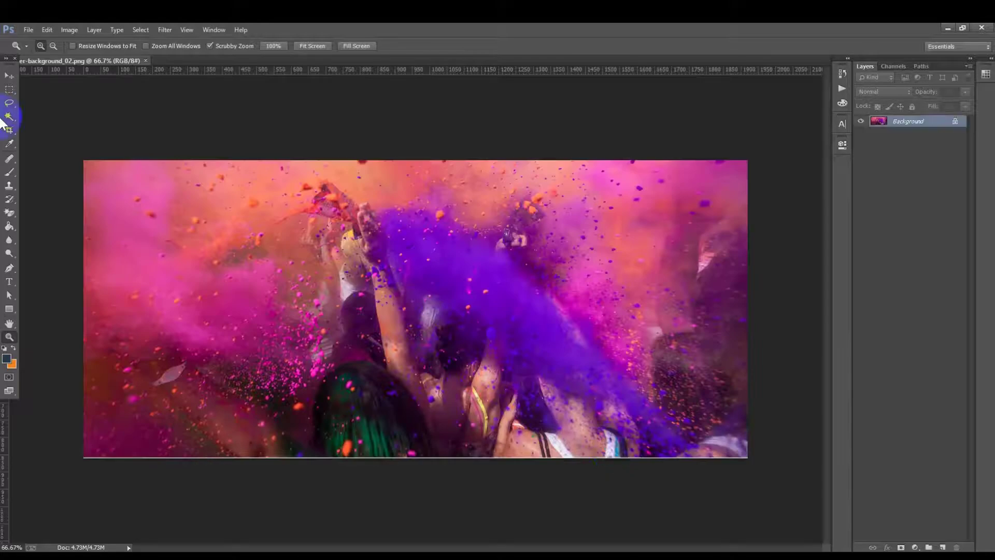
- Check the image's pixel dimensions in Image Size, then close the image unchanged and return to File Explorer
click(73, 32)
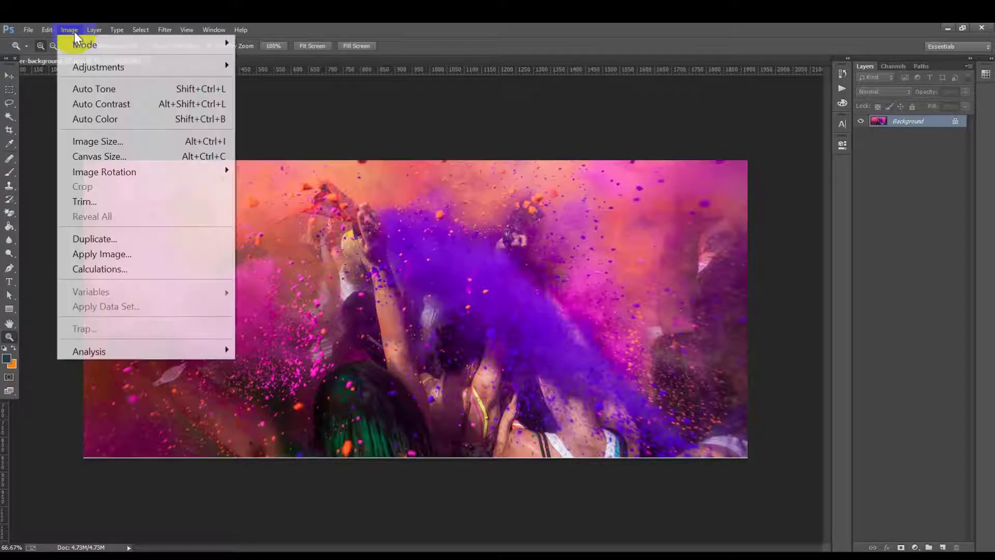
click(106, 143)
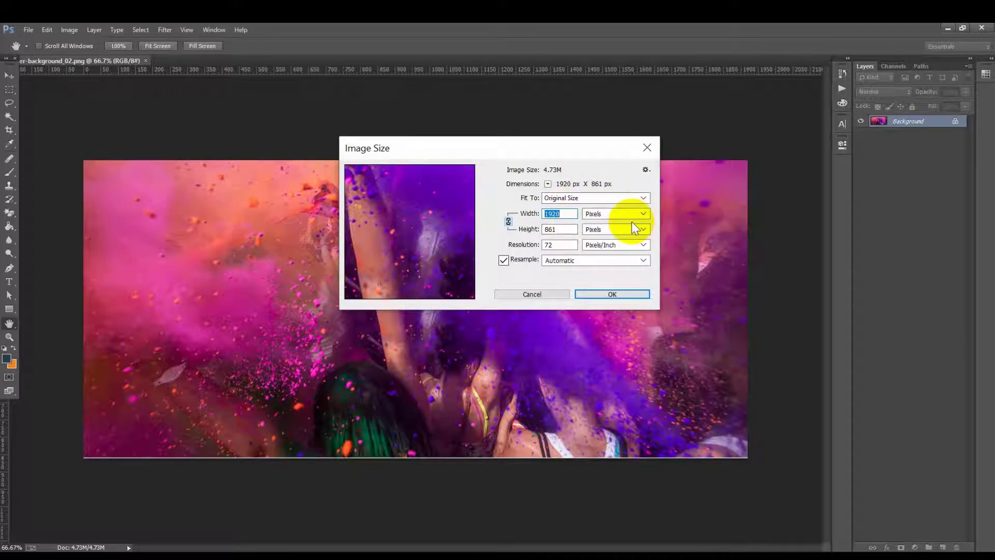
click(647, 148)
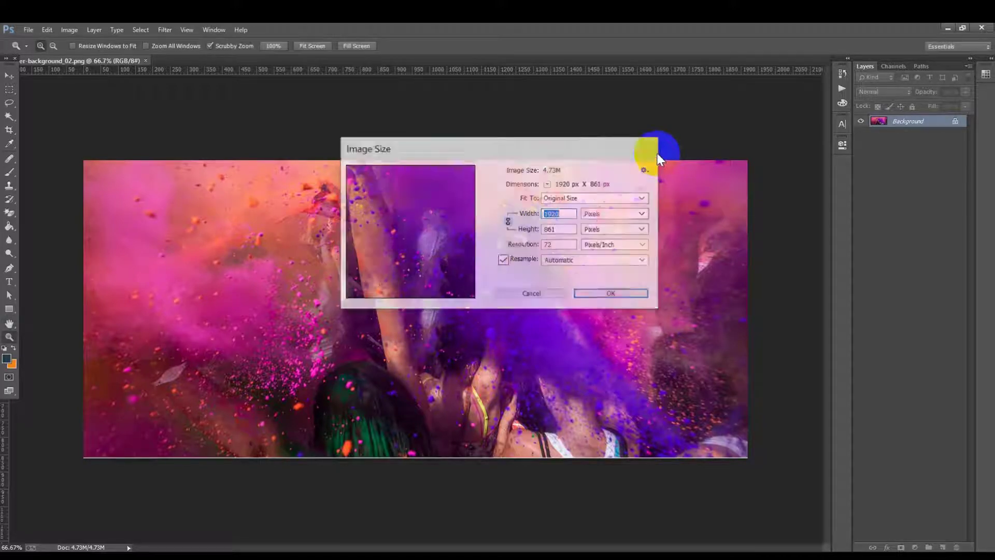
click(147, 61)
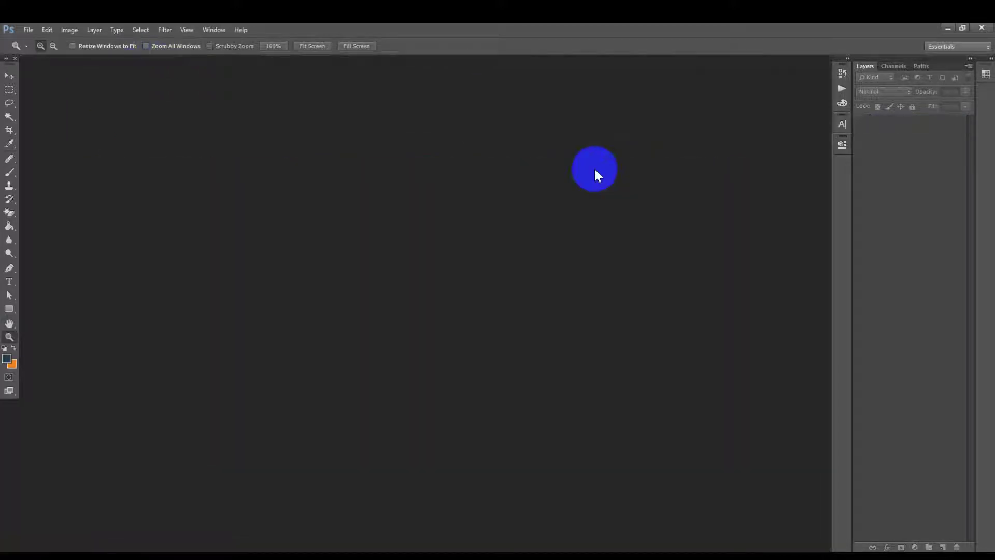
click(945, 28)
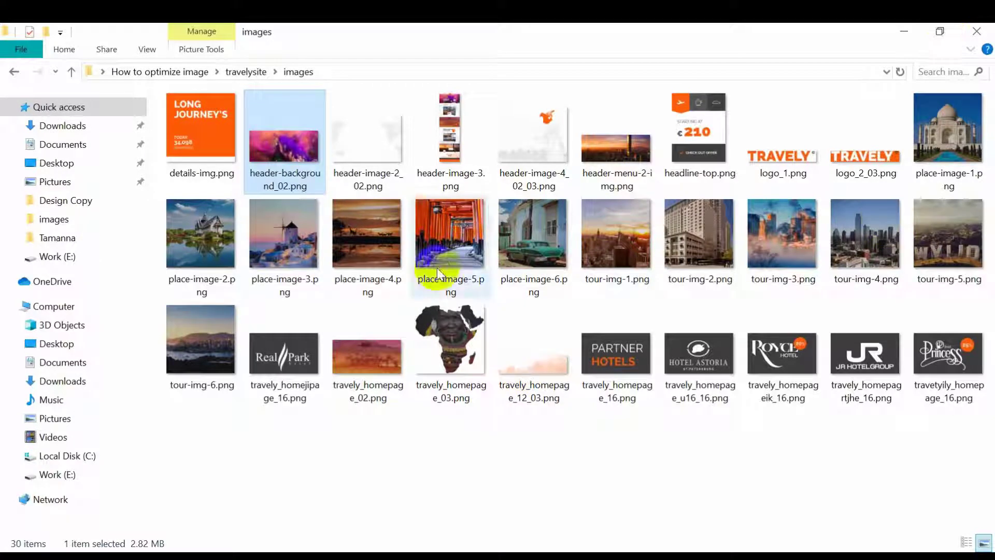
- Delete header-image-3.png from the images folder
click(552, 159)
click(443, 116)
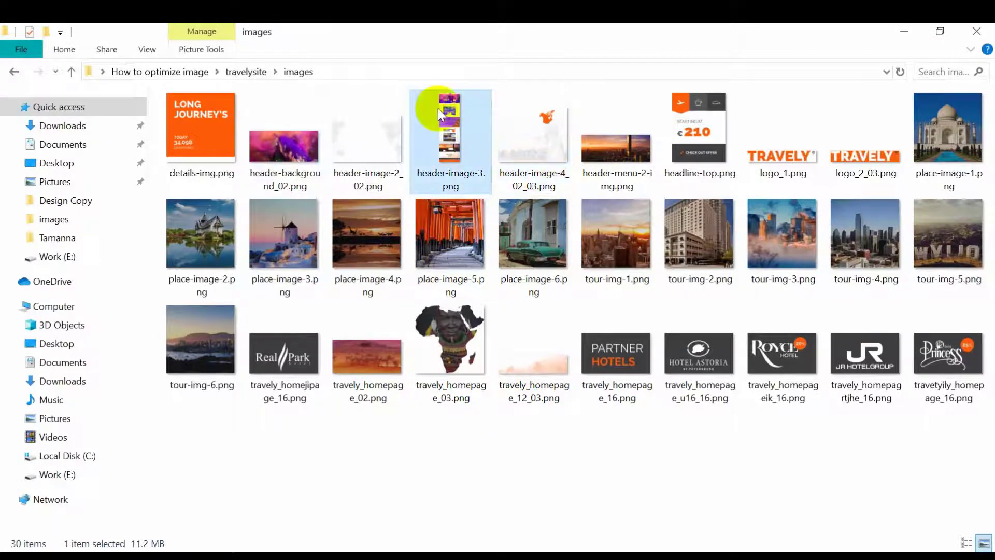
mouse_move(437, 107)
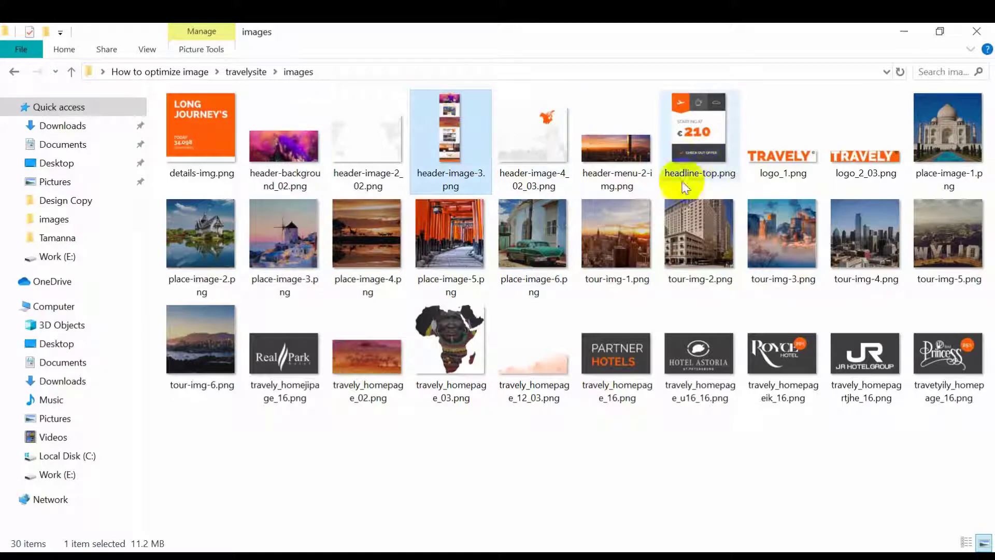
key(Delete)
click(777, 378)
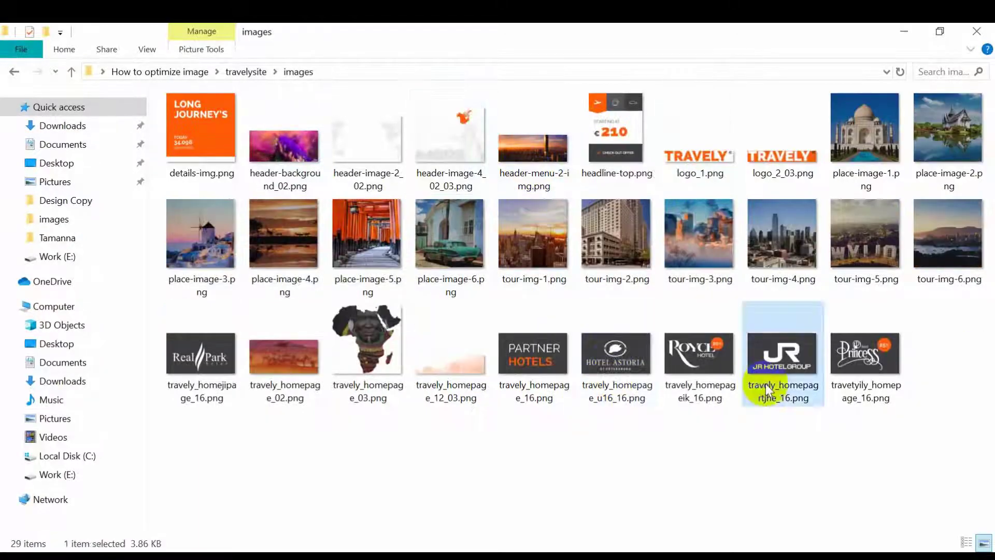
click(714, 277)
- Open header-background_02.png and header-menu-2-img.png from the images folder in Photoshop
drag(284, 146, 899, 33)
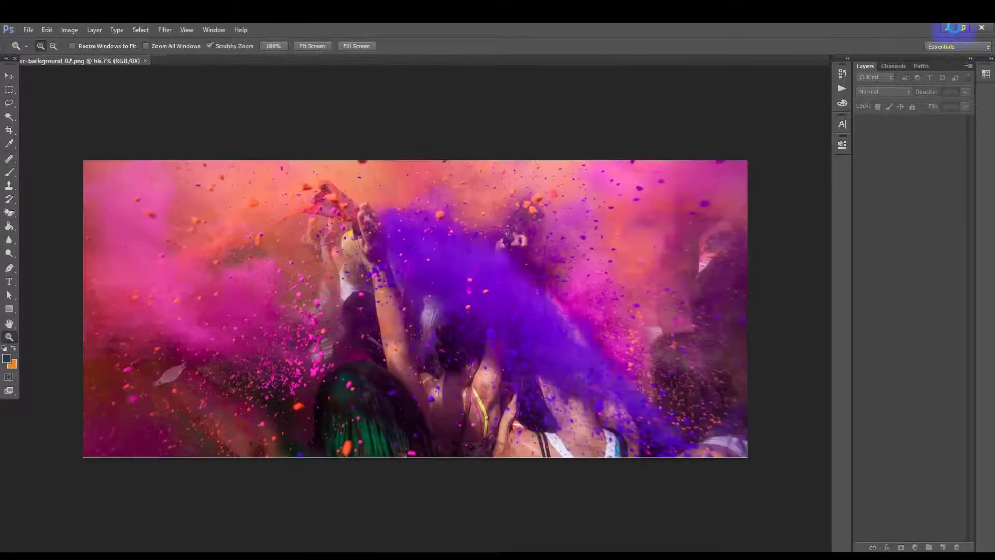
click(946, 28)
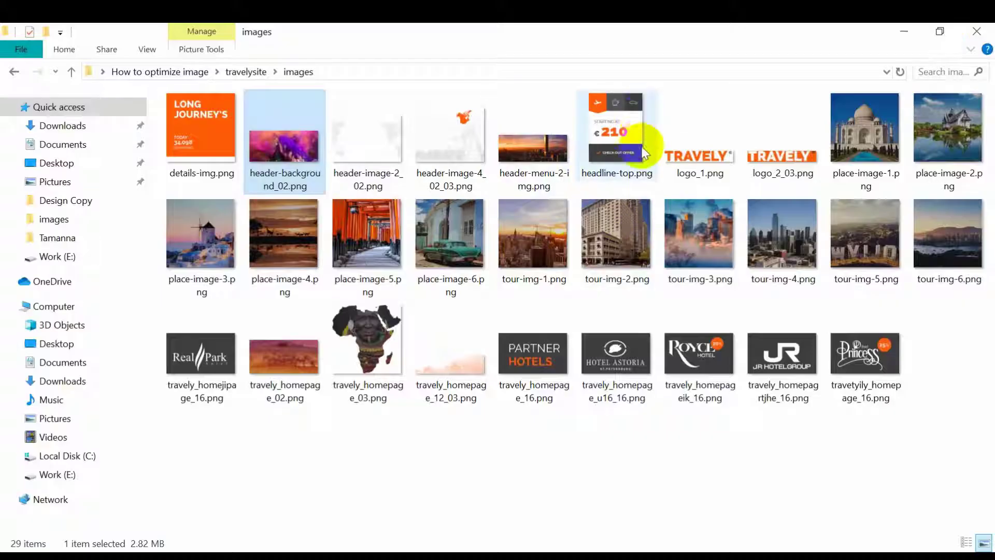
drag(609, 140, 494, 61)
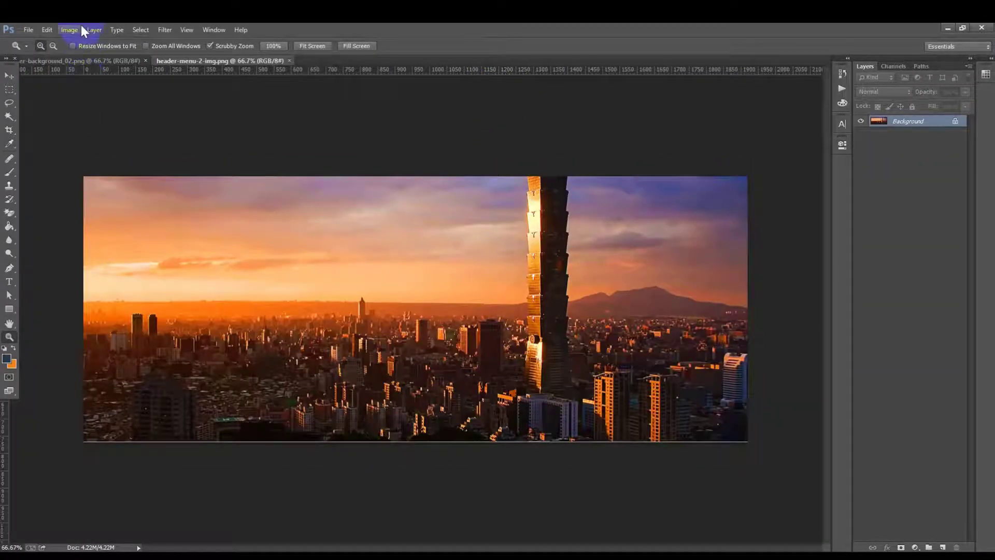
- Check the canvas size of header-menu-2-img.png without changing it, then close both open images
click(77, 30)
click(98, 156)
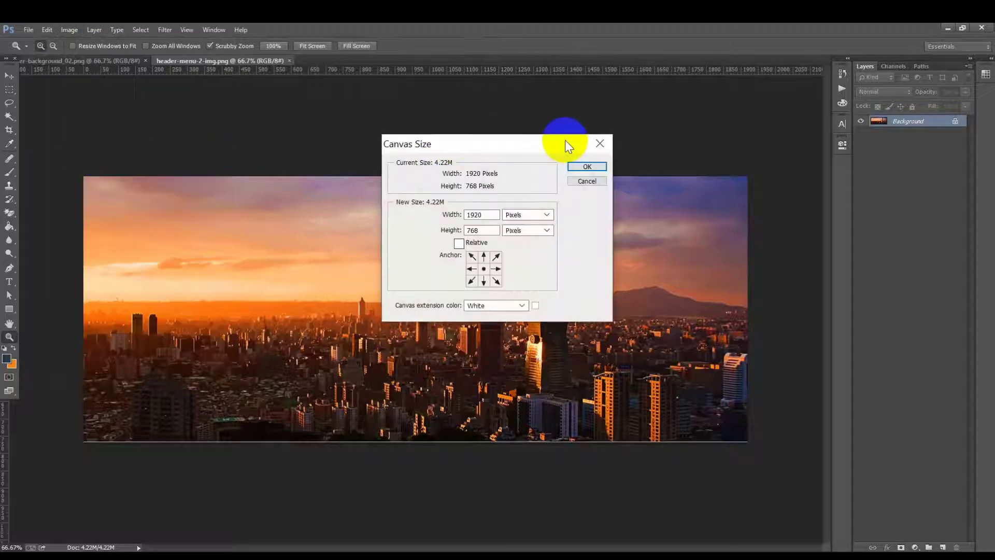
click(600, 144)
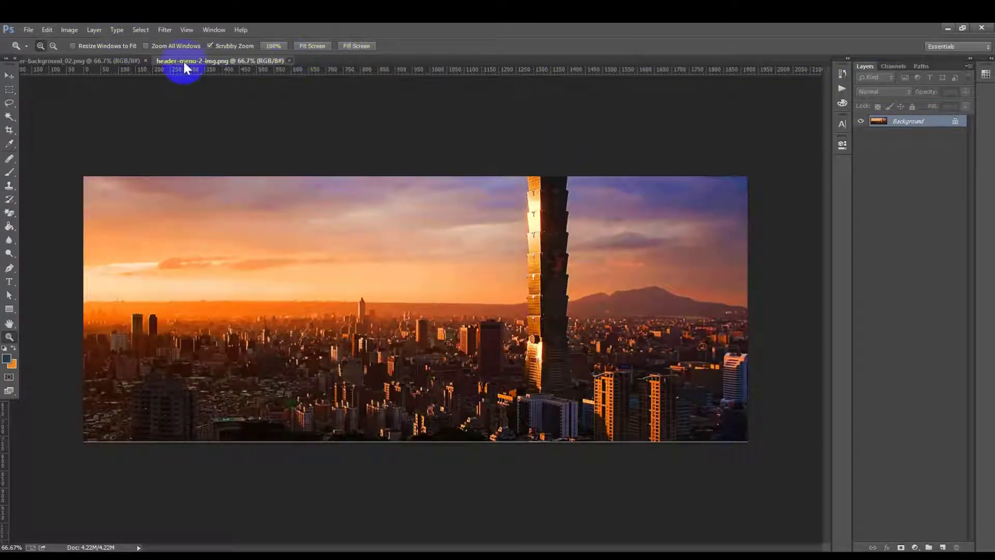
key(ctrl+w)
click(145, 60)
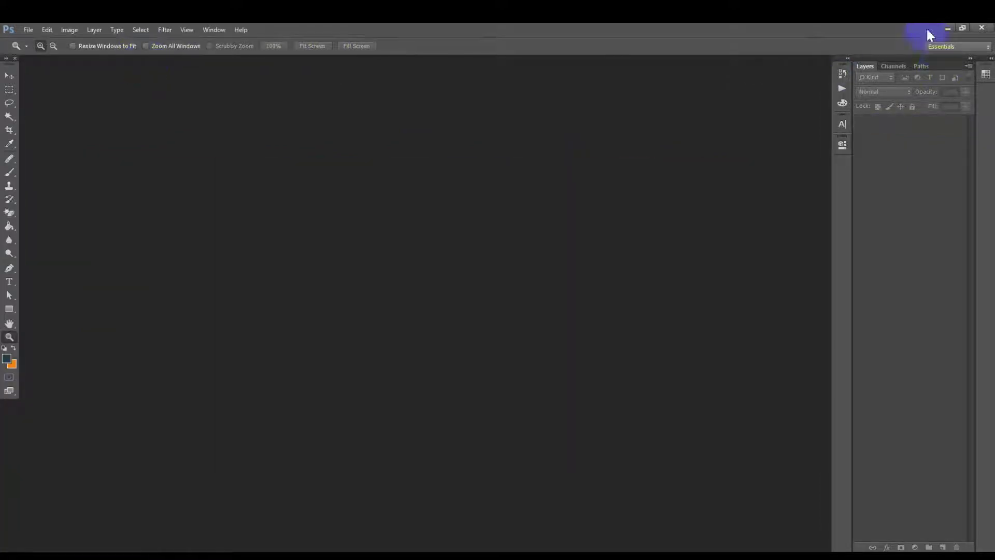
- Leave Photoshop and switch to Firefox, bringing up the empty tab beside the Travely page
click(945, 27)
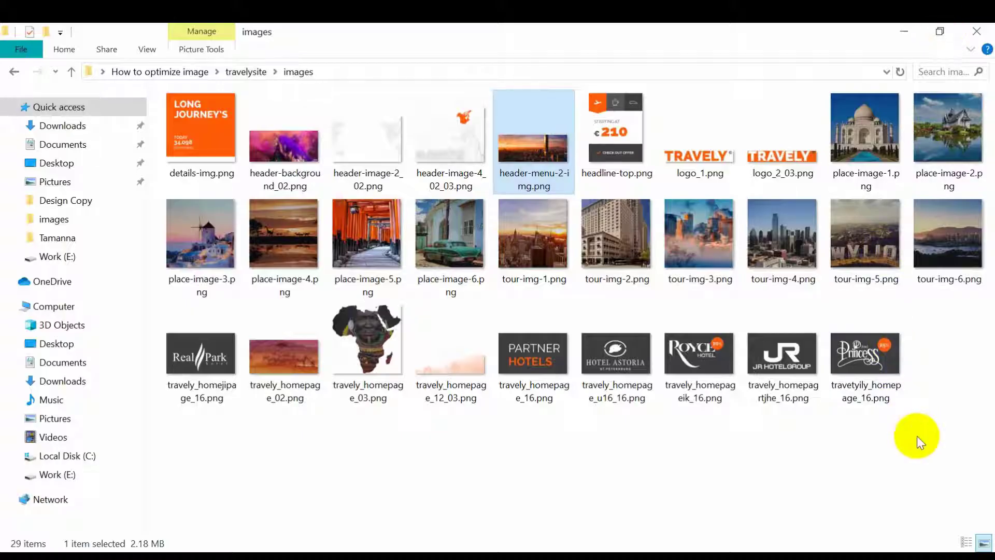
click(571, 450)
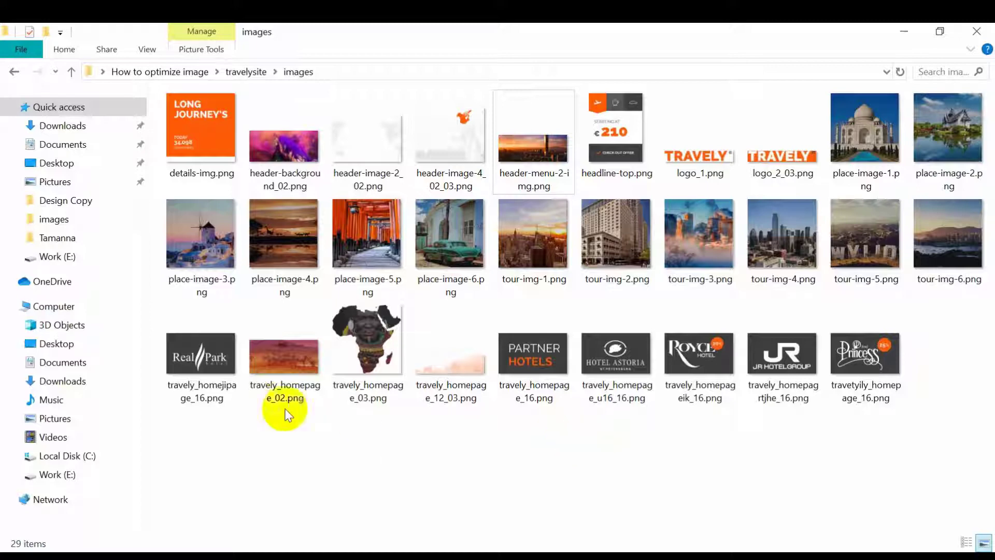
key(alt+Tab)
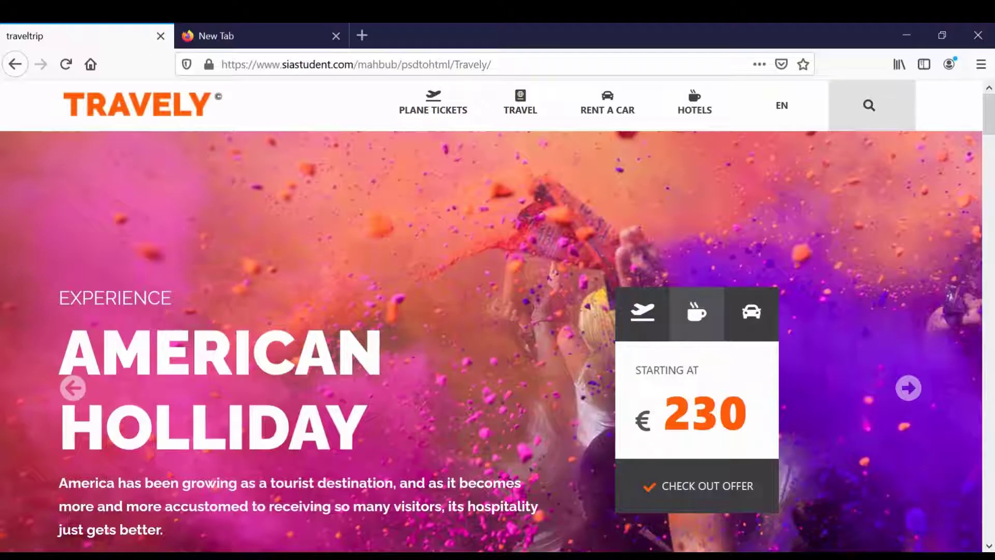
click(527, 68)
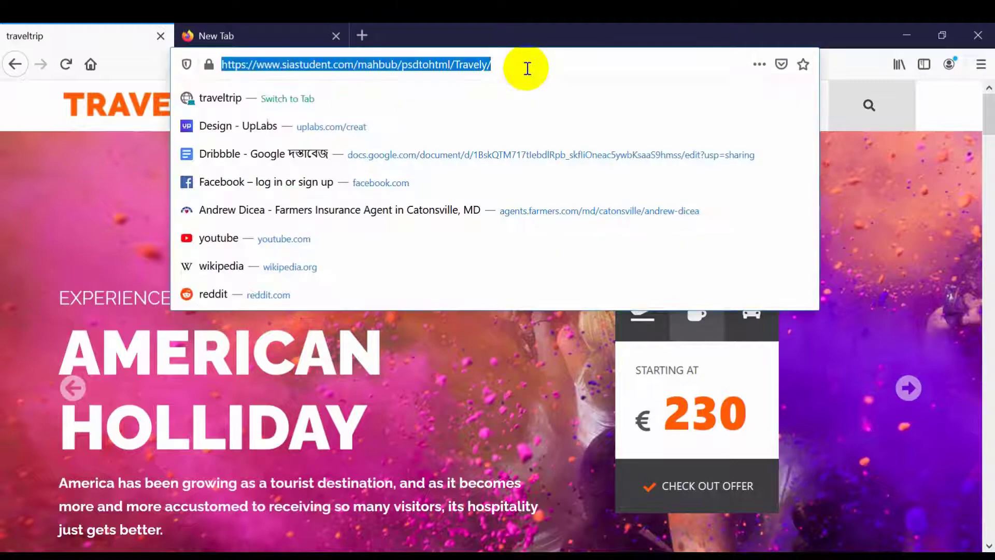
click(288, 25)
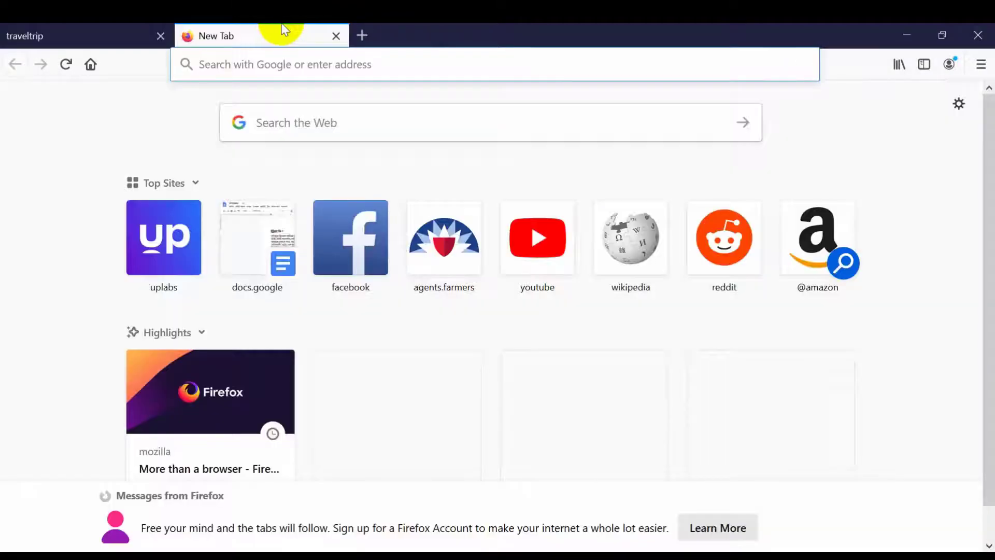
click(72, 30)
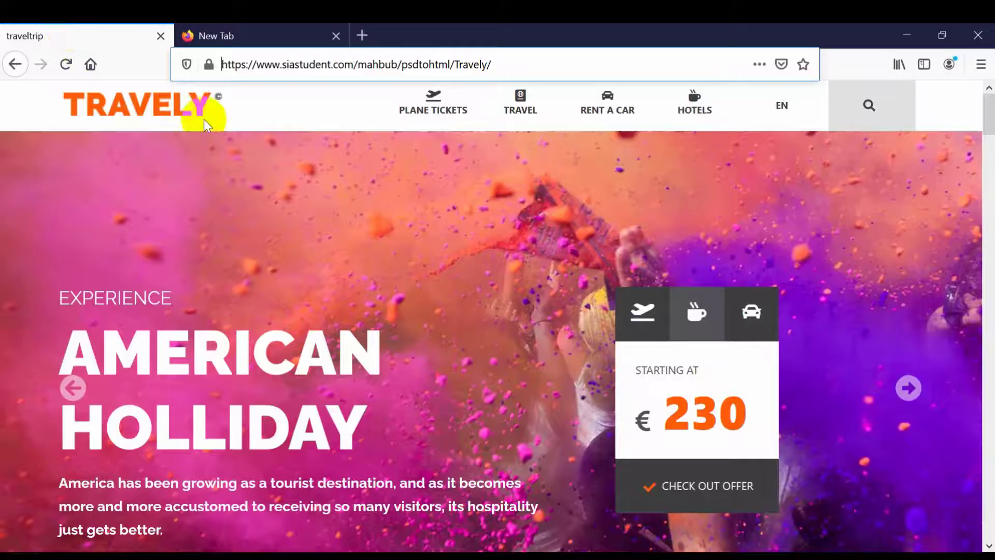
click(290, 29)
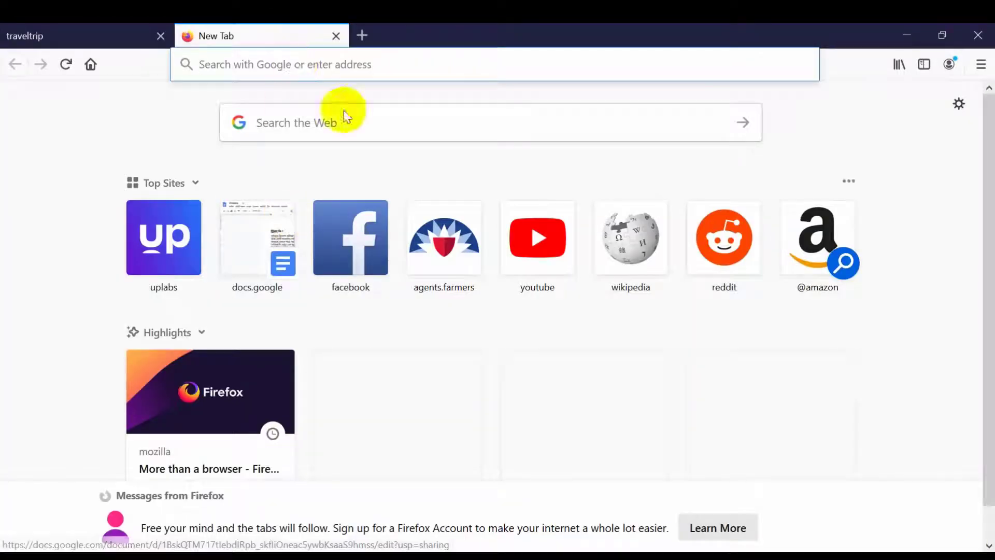
key(alt+Tab)
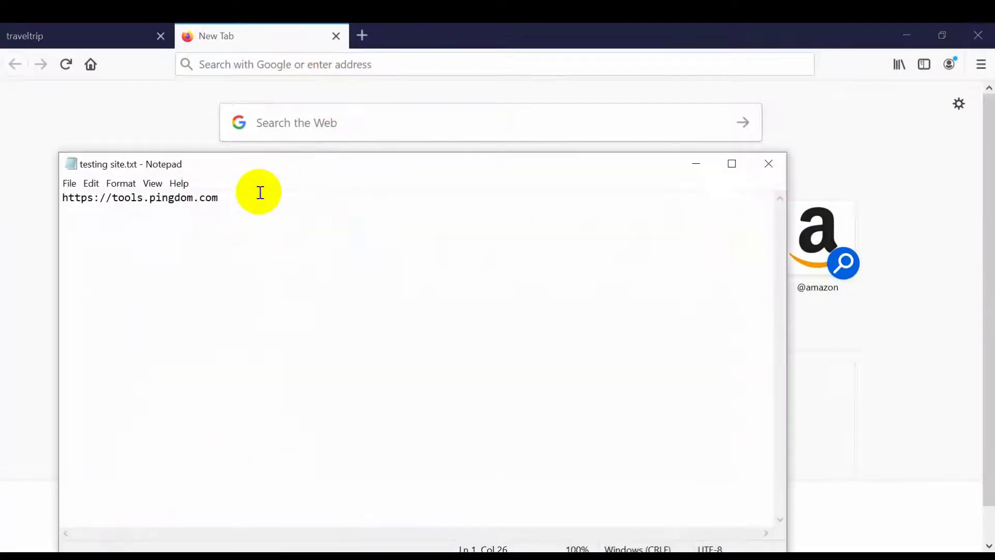
drag(260, 193, 2, 204)
key(ctrl+c)
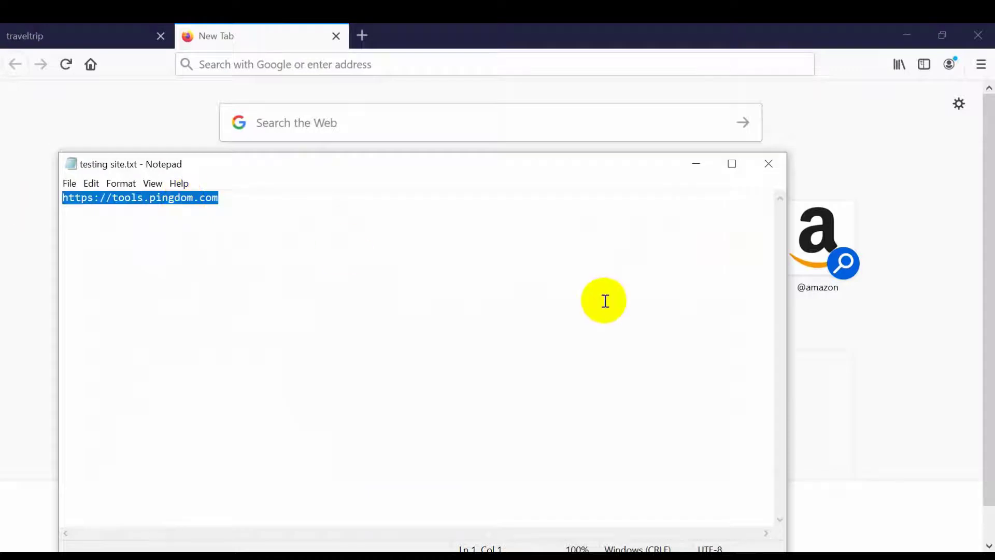
click(333, 65)
key(ctrl+v)
key(Return)
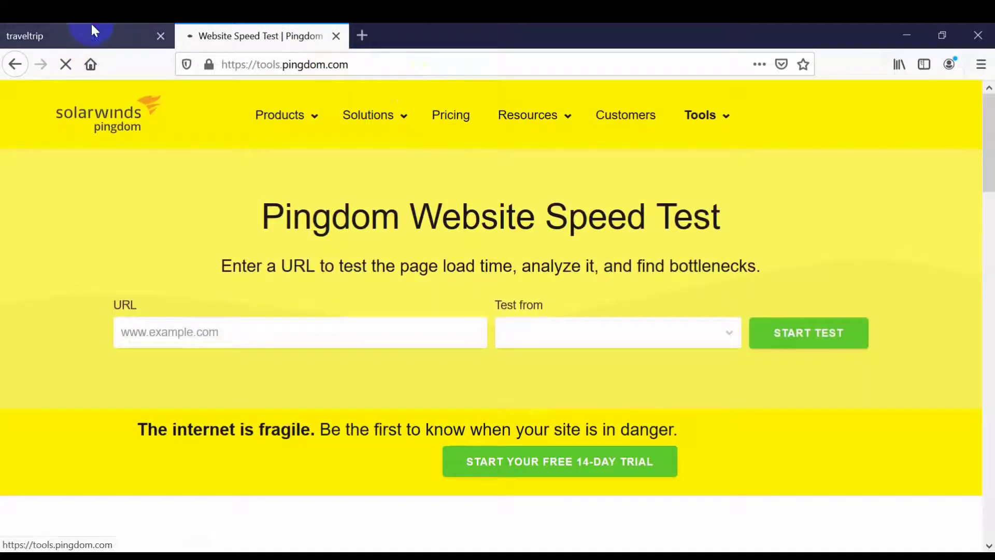
- Copy the Travely page's full address and paste it as the URL for the Pingdom speed test
click(91, 31)
click(437, 63)
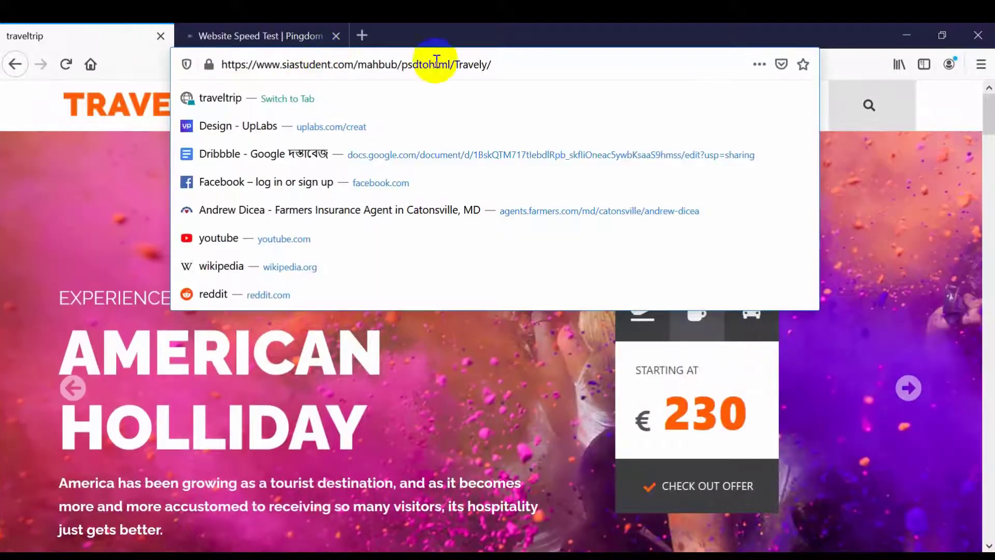
drag(521, 64, 2, 25)
key(ctrl+c)
click(228, 35)
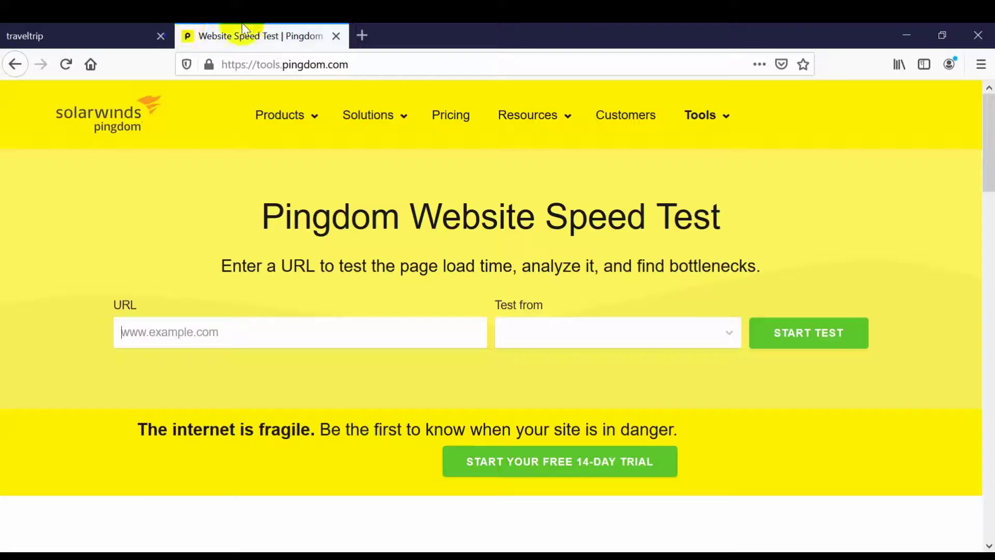
key(ctrl+v)
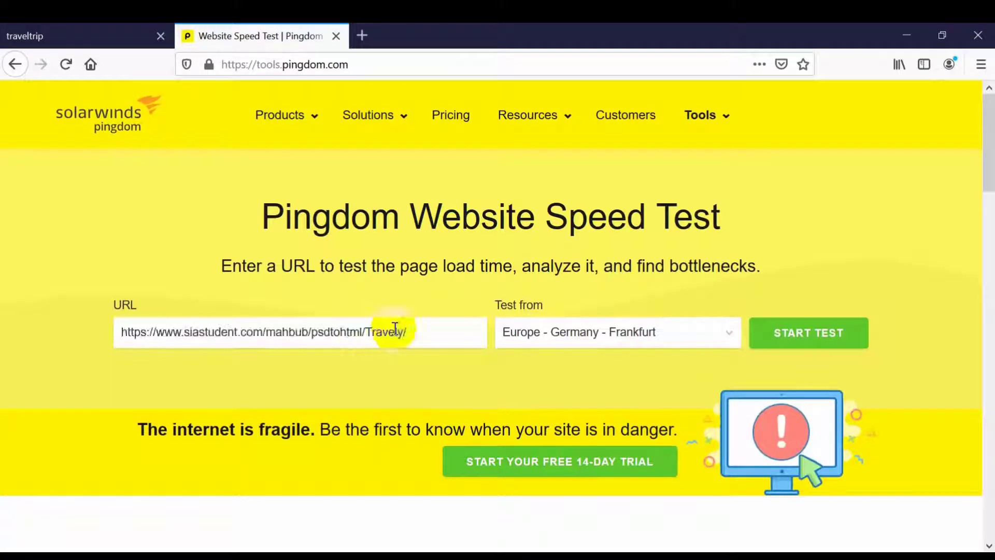
- Set the test location to Europe - Germany - Frankfurt and start the Pingdom speed test
click(643, 334)
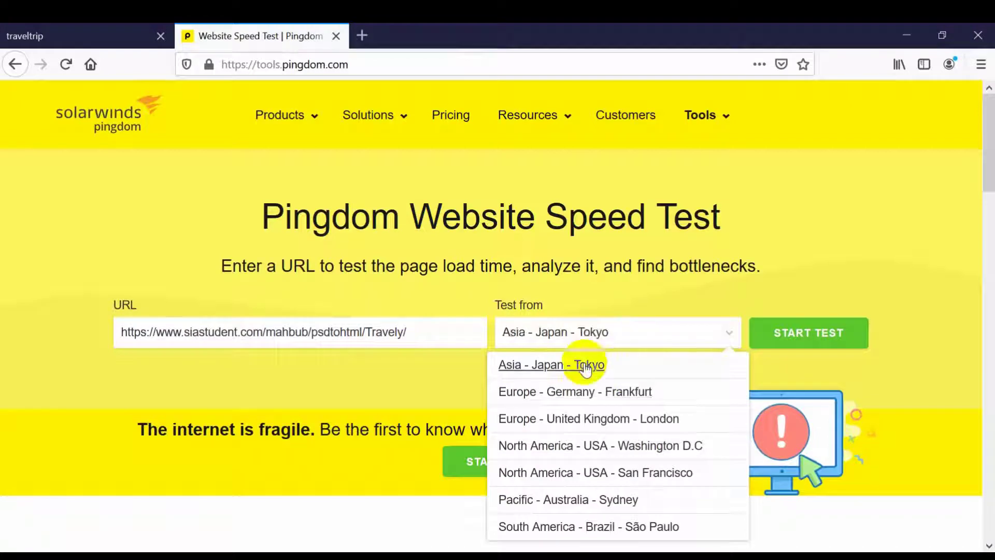
click(563, 393)
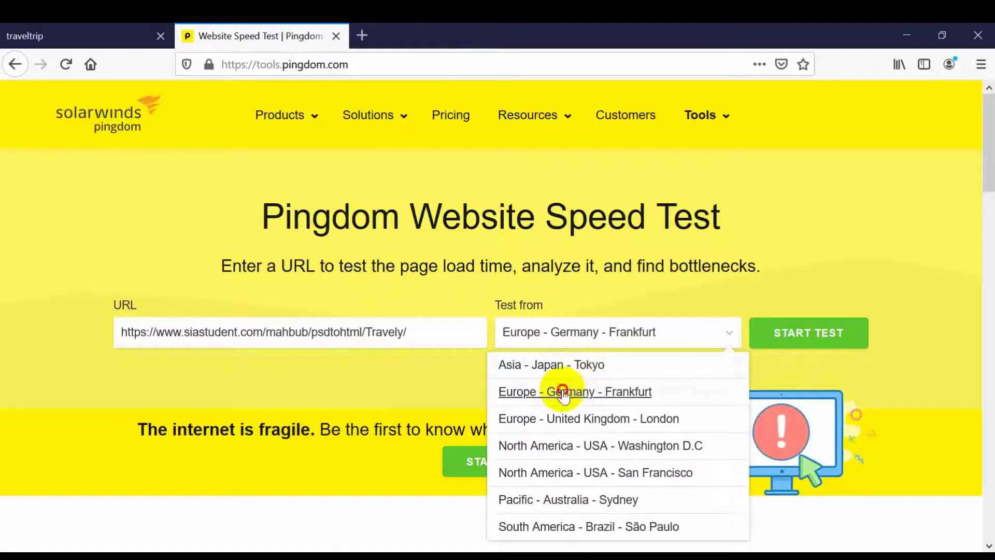
click(832, 337)
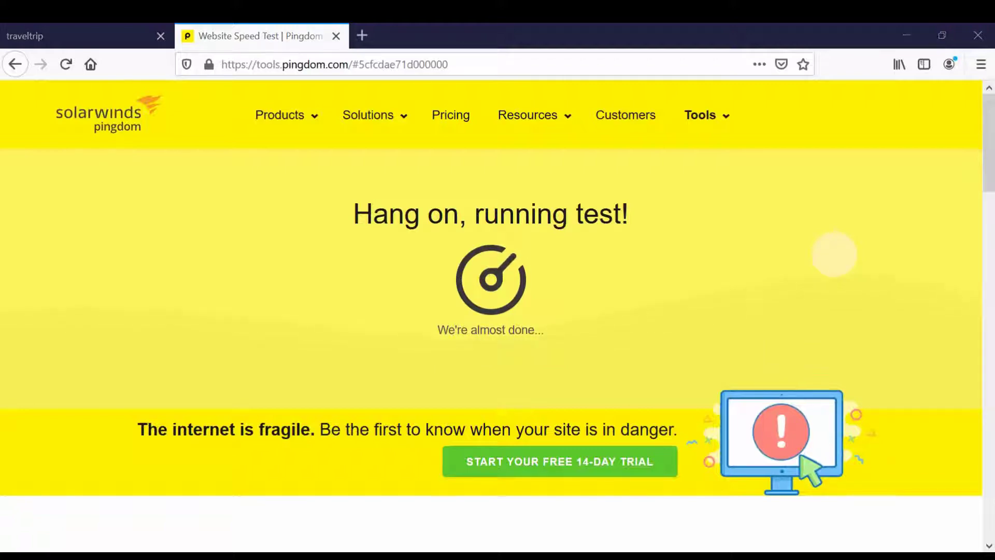
- Return to the Pingdom page and run the Travely site's speed test again from Frankfurt
key(super+Tab)
click(200, 207)
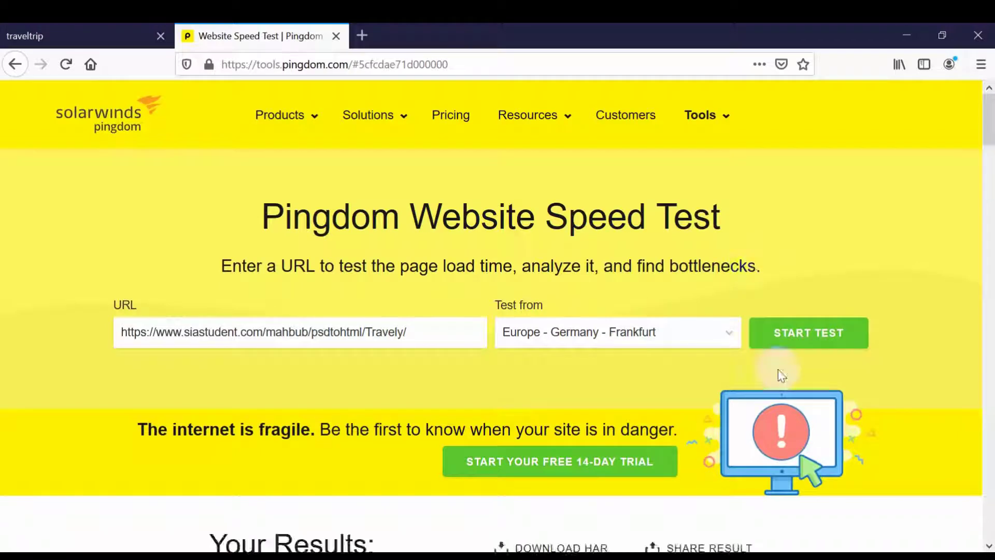
click(828, 339)
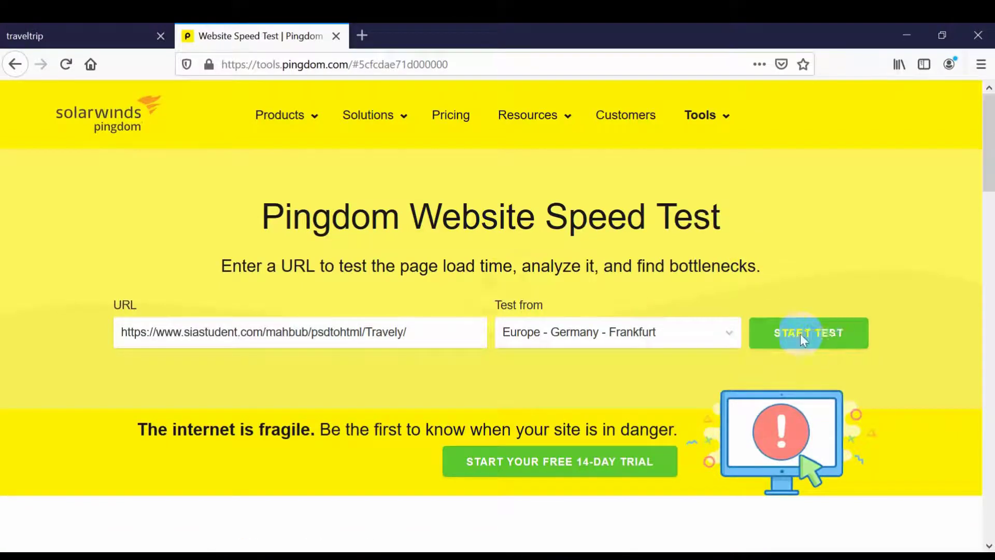
scroll(648, 217, down, 2)
scroll(675, 226, up, 2)
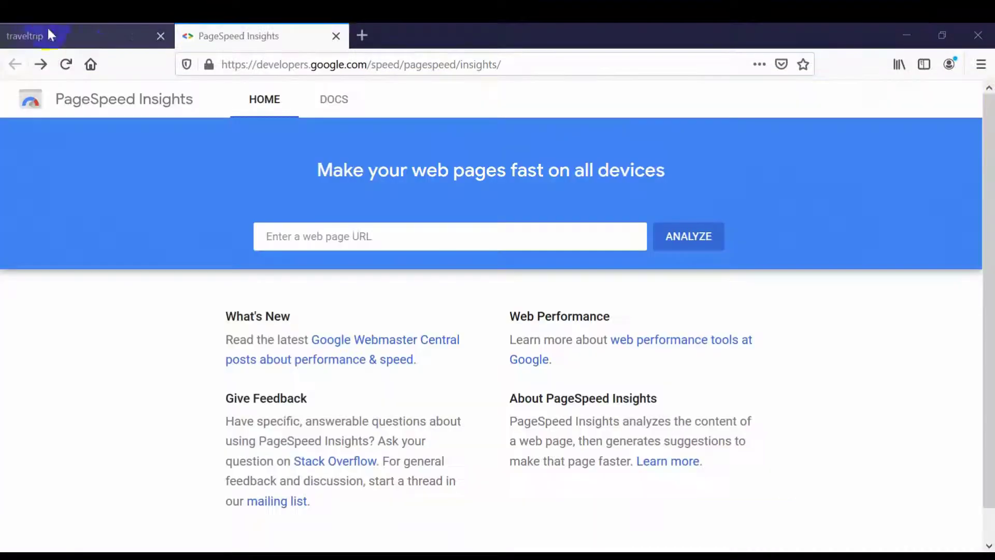
- Copy the Travely page's address from its tab and analyze it in PageSpeed Insights
click(49, 32)
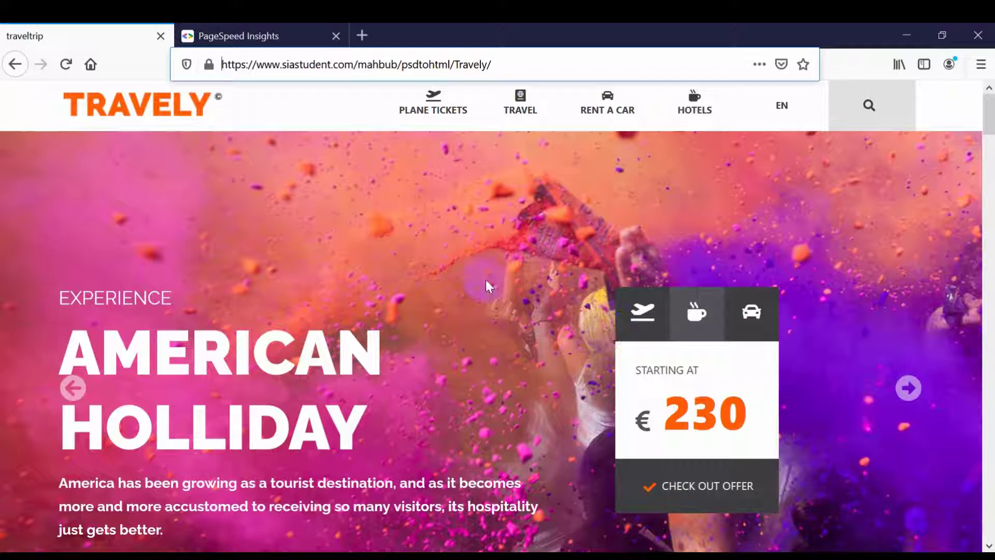
click(507, 61)
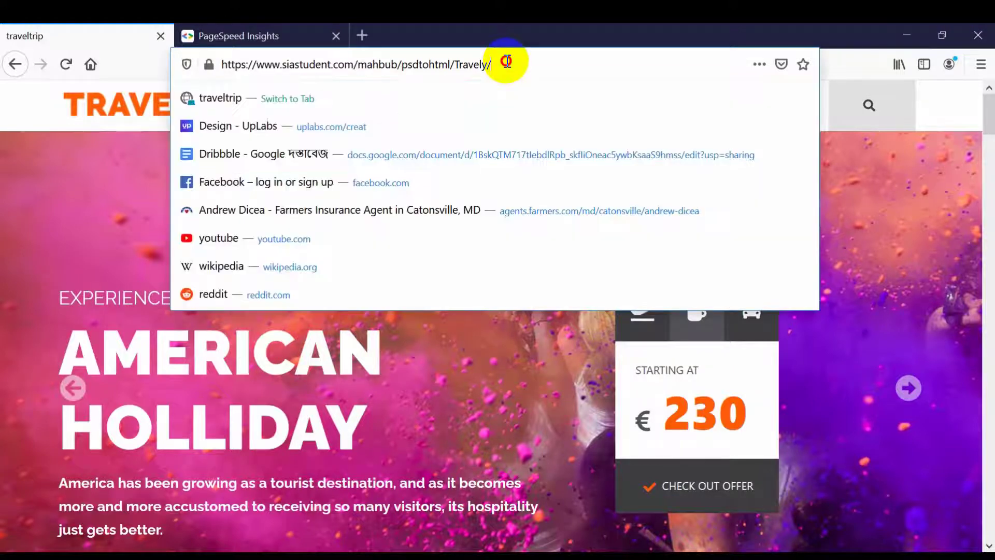
drag(507, 61, 200, 62)
key(ctrl+c)
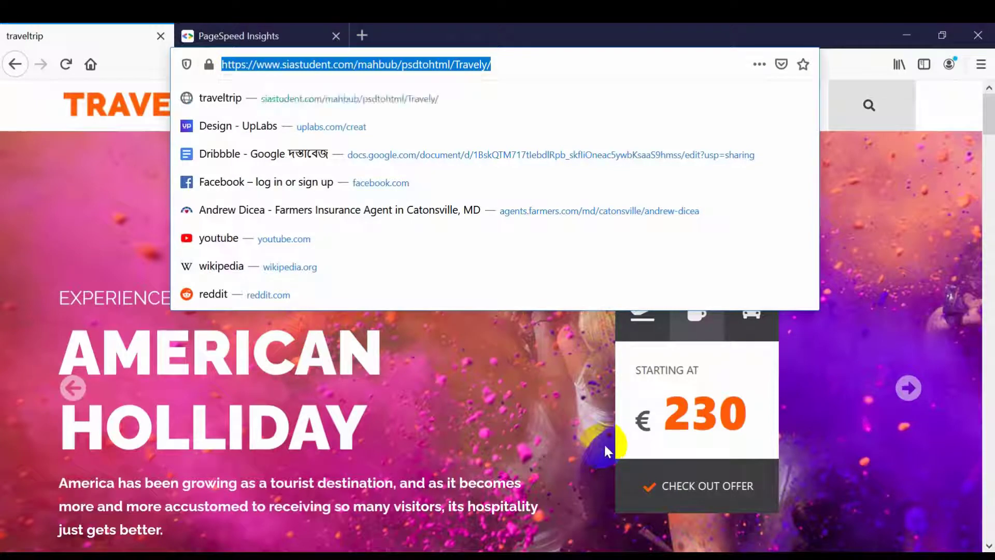
click(251, 34)
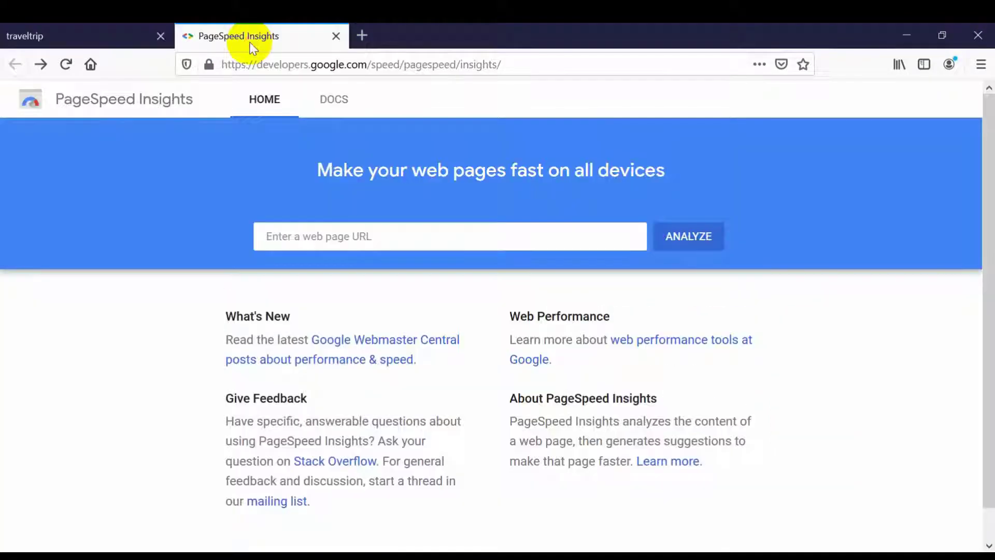
click(410, 232)
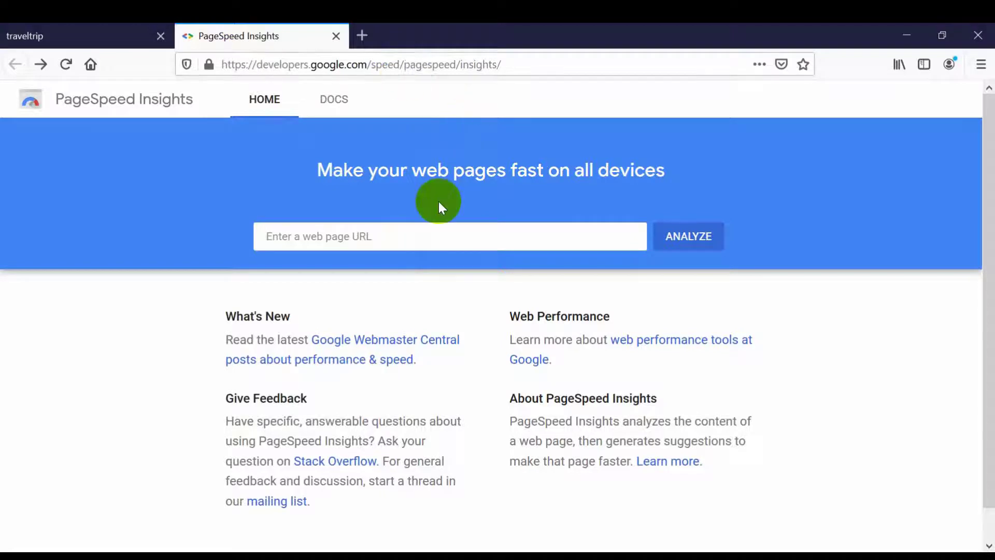
key(ctrl+v)
click(673, 236)
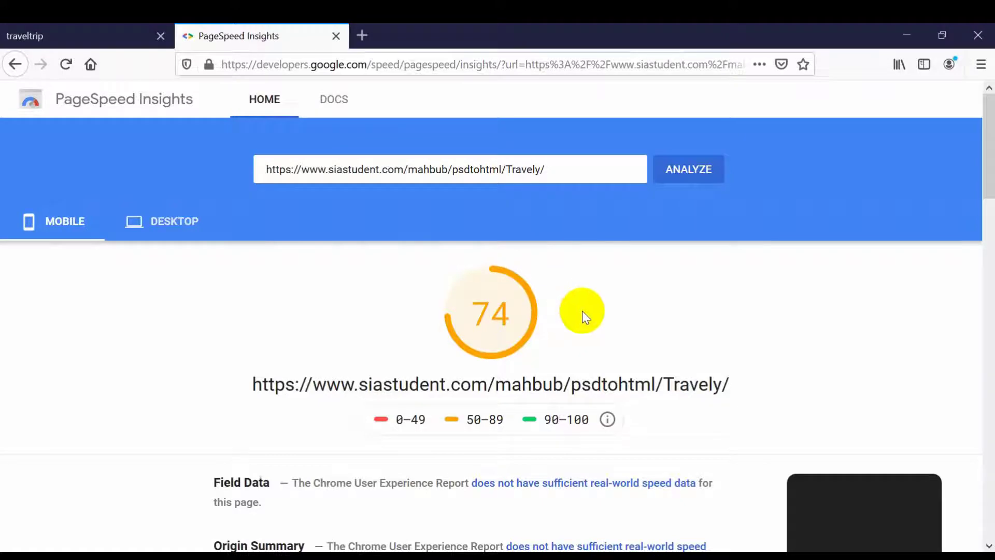
- Examine the Travely page's mobile performance score against the rating scale in the PageSpeed Insights report
scroll(582, 311, down, 3)
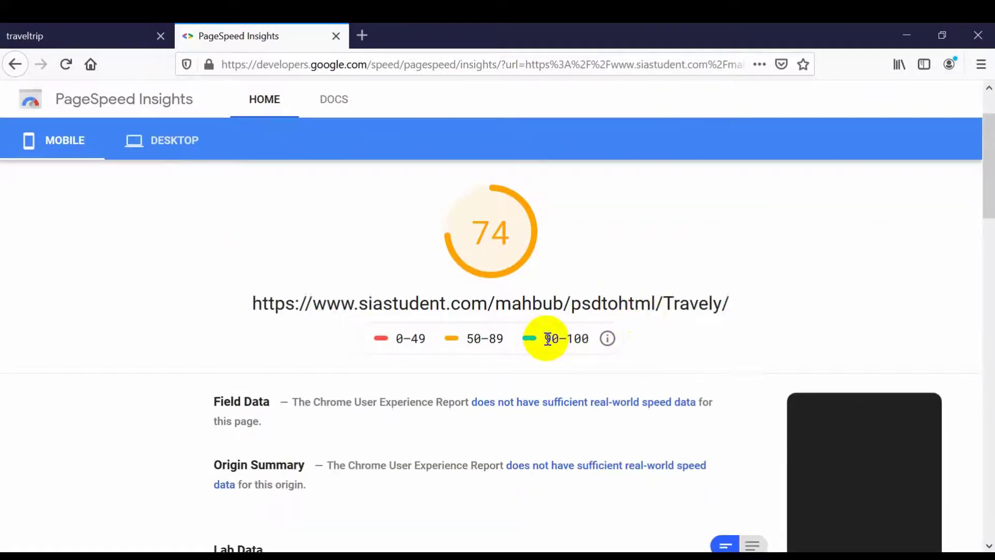
drag(547, 338, 597, 338)
click(800, 248)
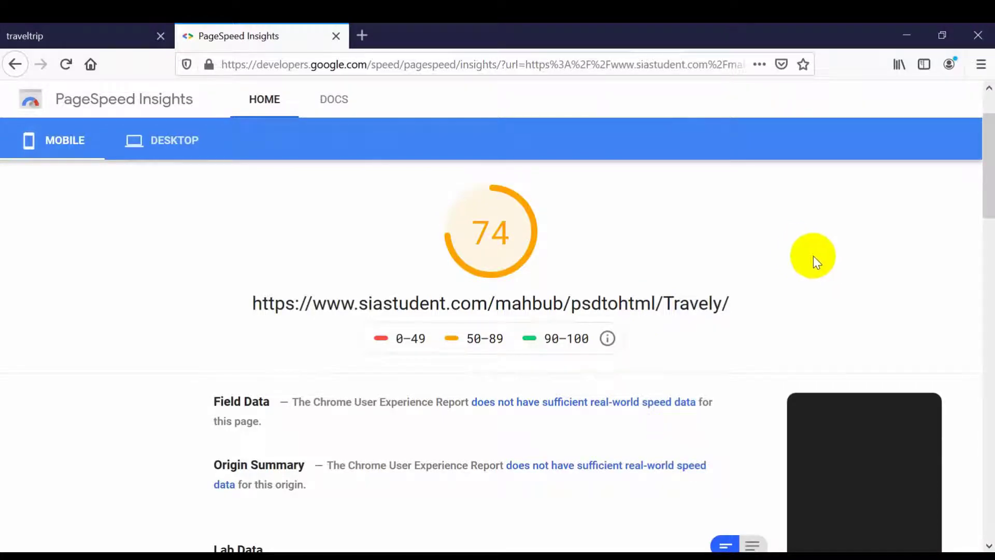
scroll(689, 275, up, 3)
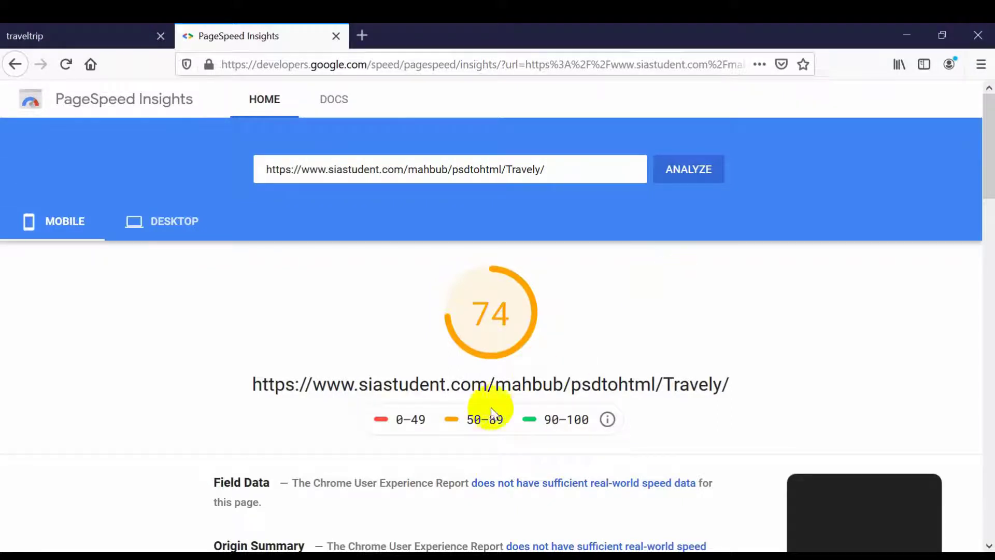
double_click(511, 330)
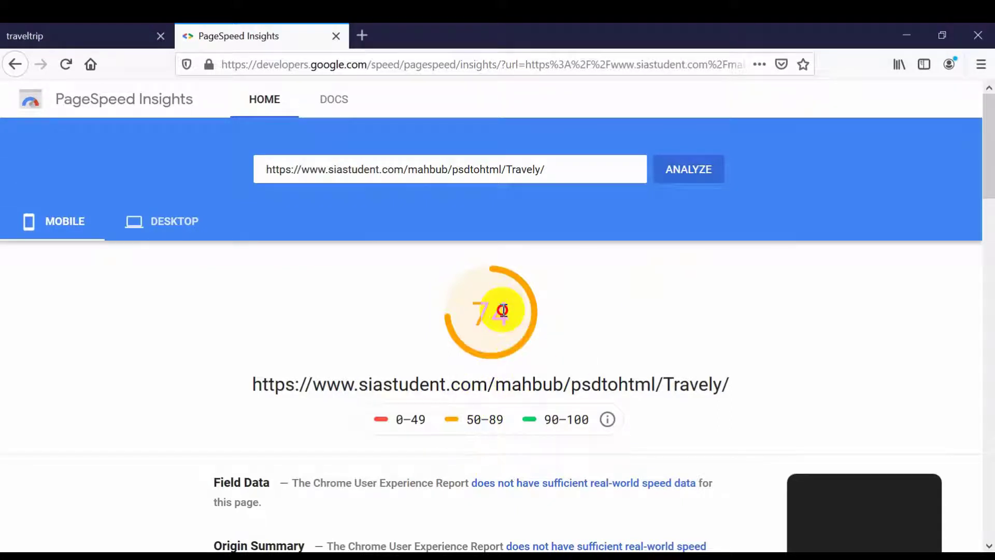
click(640, 326)
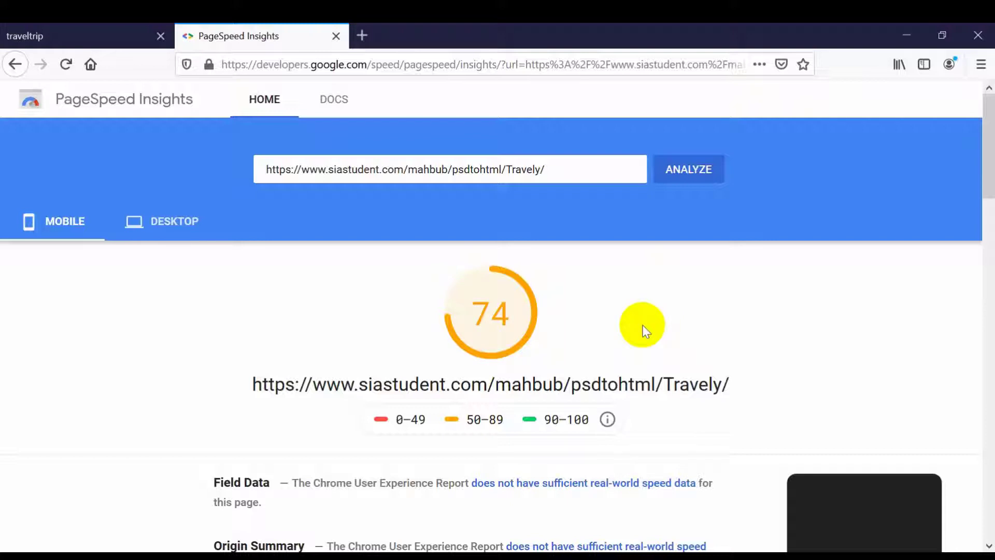
- Show the desktop results of the PageSpeed Insights report and examine the performance score
click(159, 222)
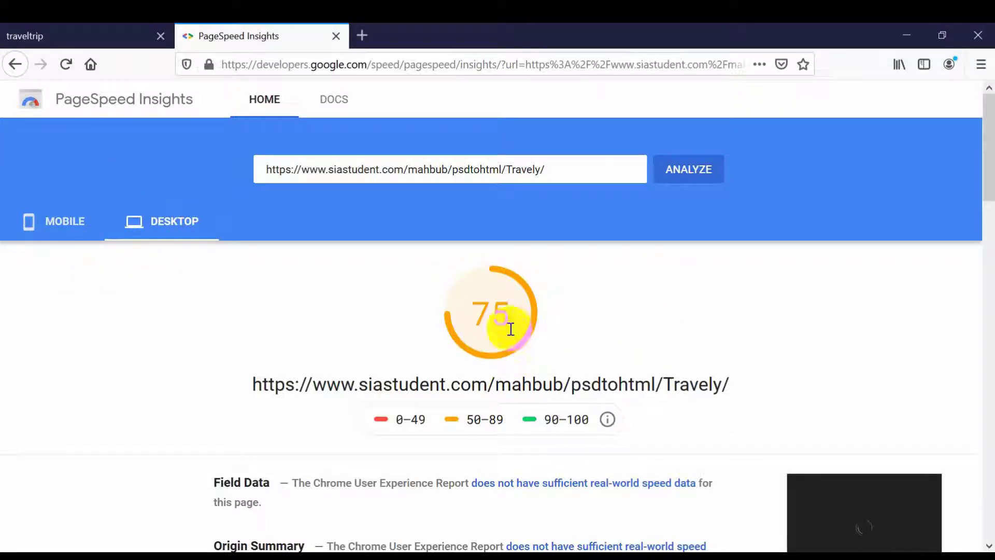
double_click(490, 316)
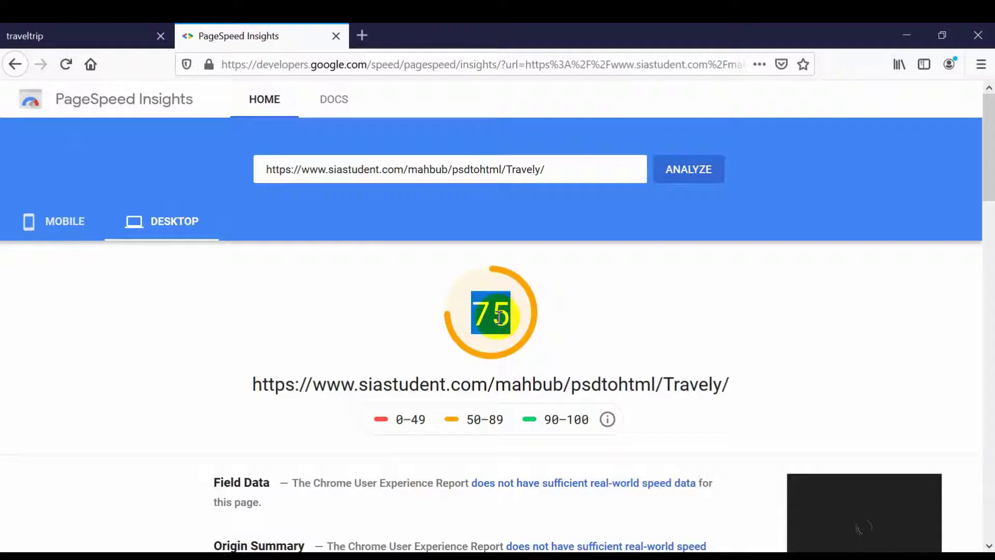
click(499, 316)
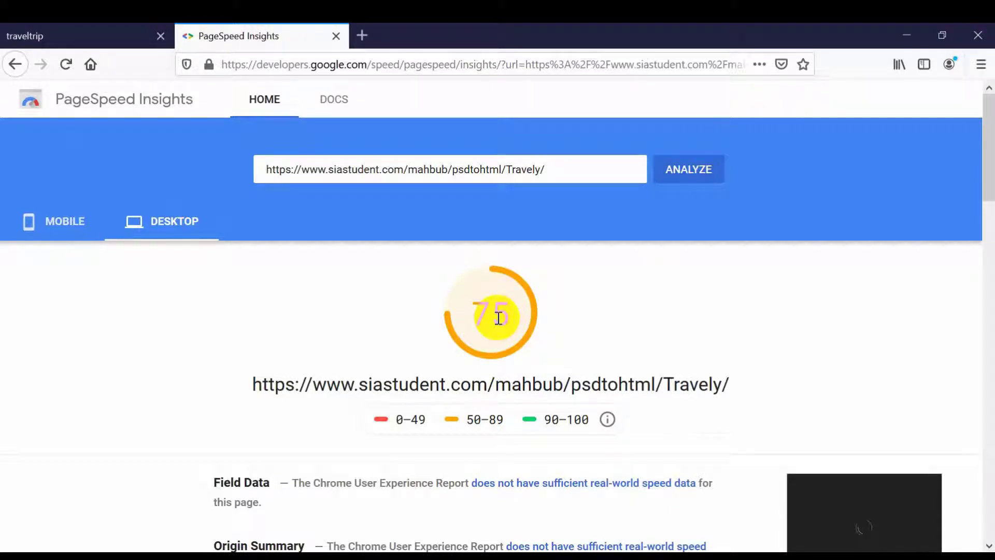
double_click(499, 317)
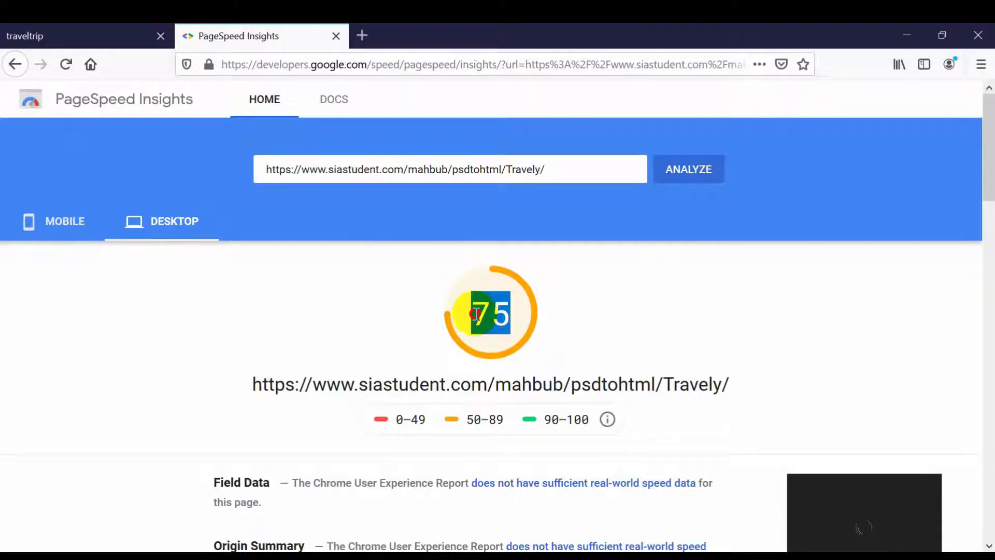
click(630, 336)
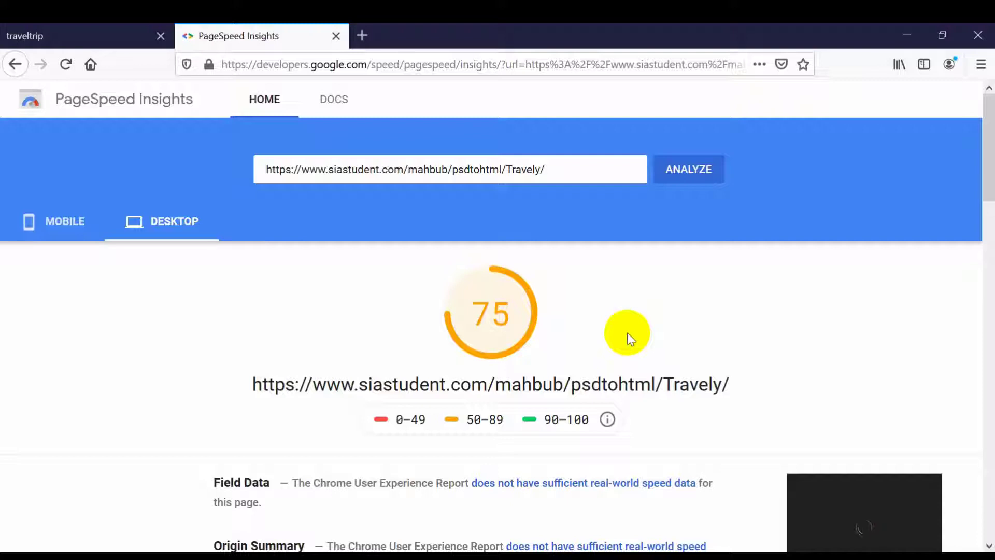
- Look over the extracted images in the travelysite images folder and return to the Travely page in the browser
click(23, 36)
click(194, 547)
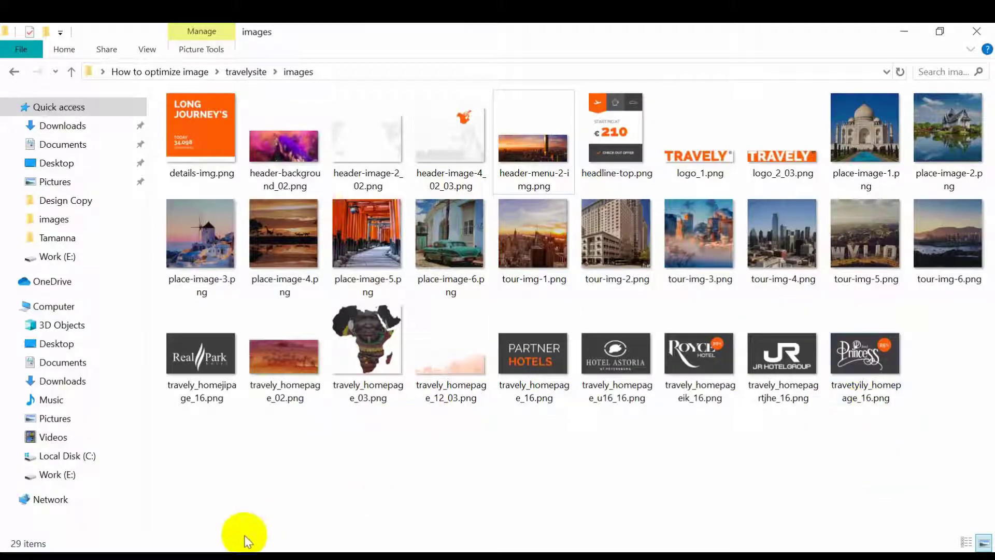
mouse_move(213, 555)
click(238, 520)
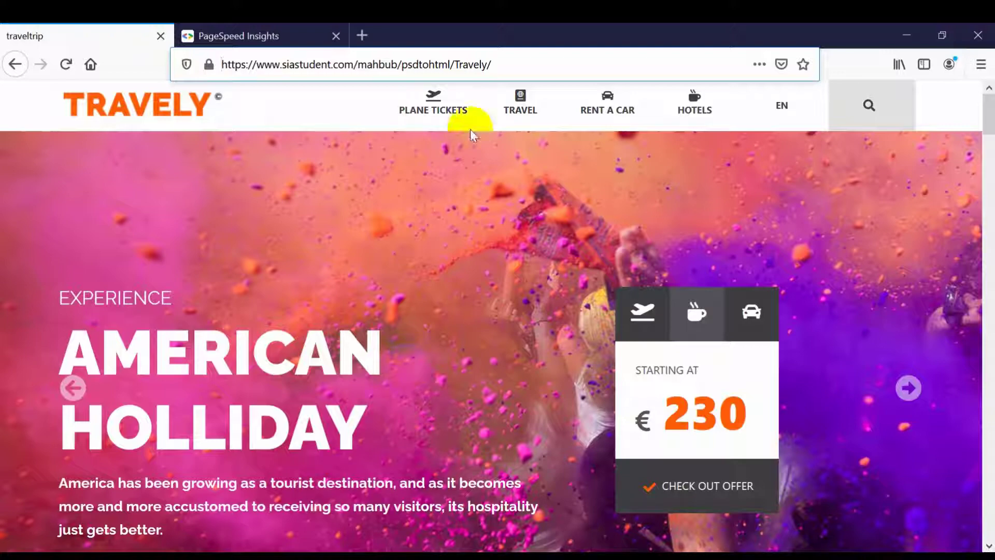
- Search for "tinypng" in a new browser tab and open the TinyPNG site from the results
click(361, 35)
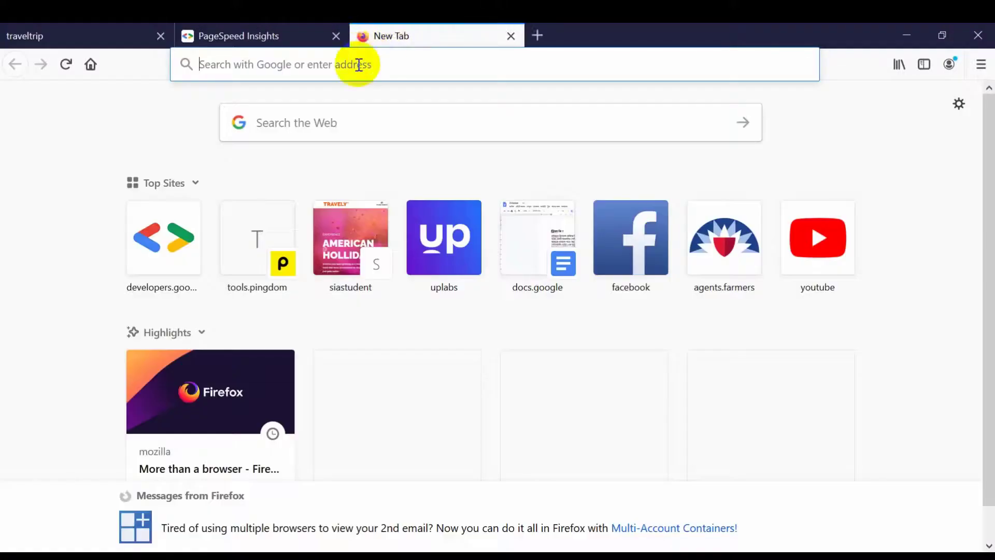
text(ty)
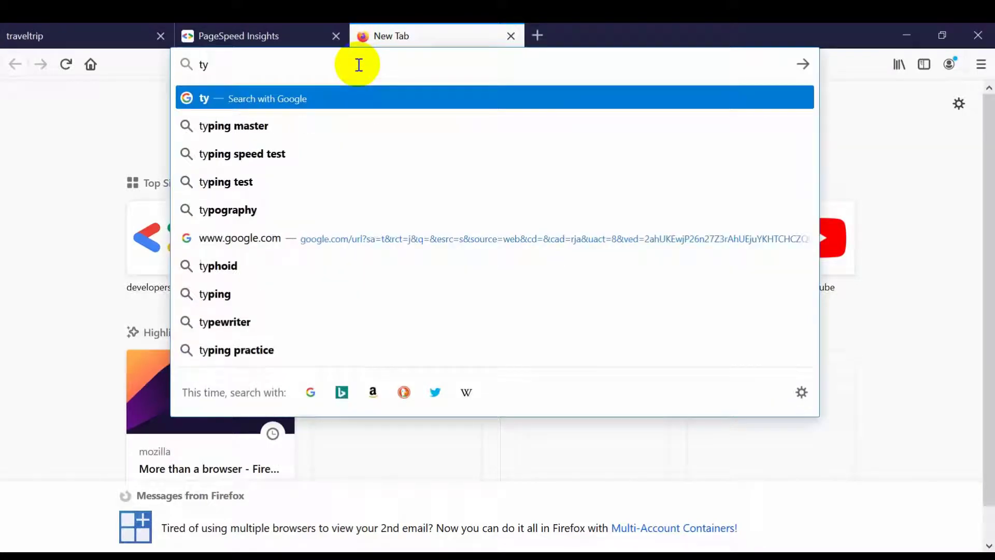
text(n)
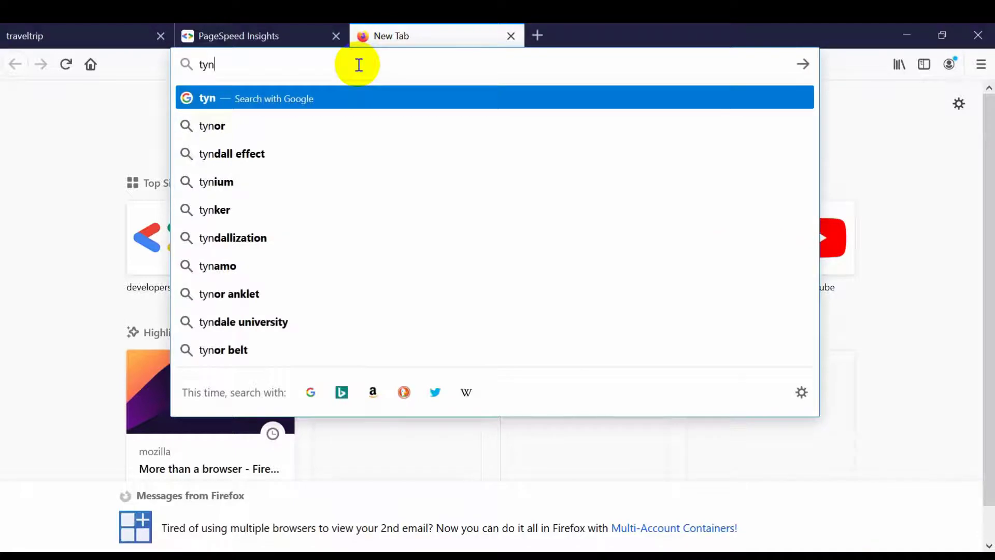
key(BackSpace)
key(BackSpace)
text(iny)
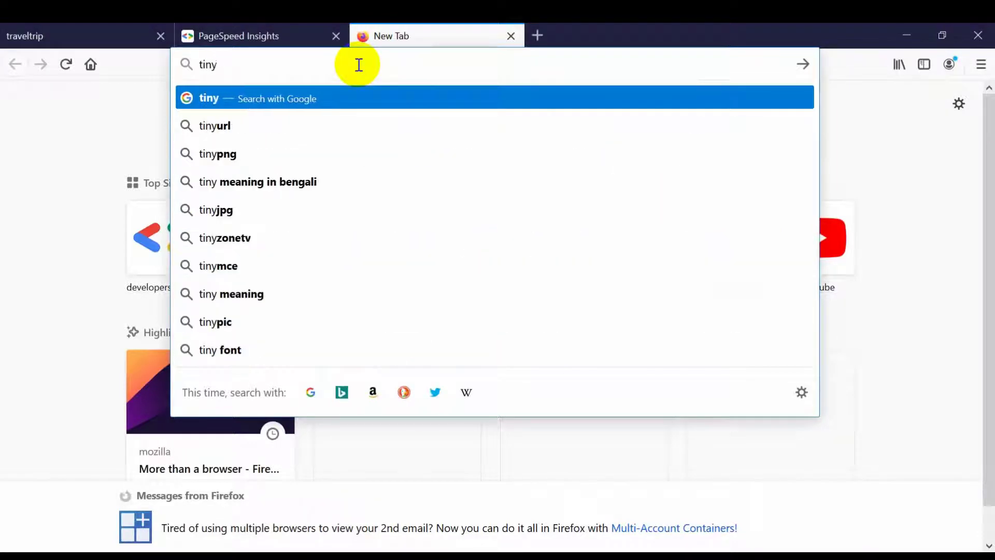
key(Down)
key(Down)
key(Return)
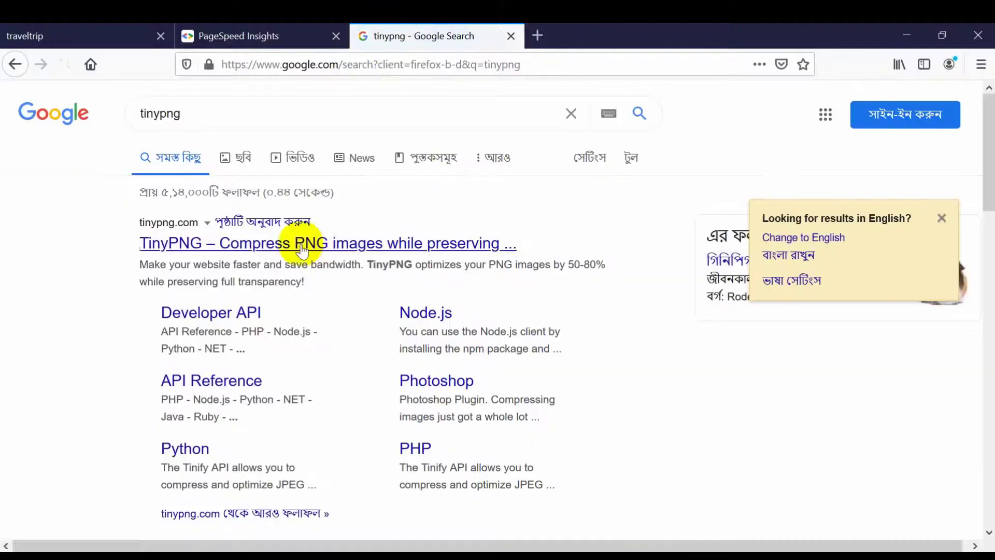
click(302, 243)
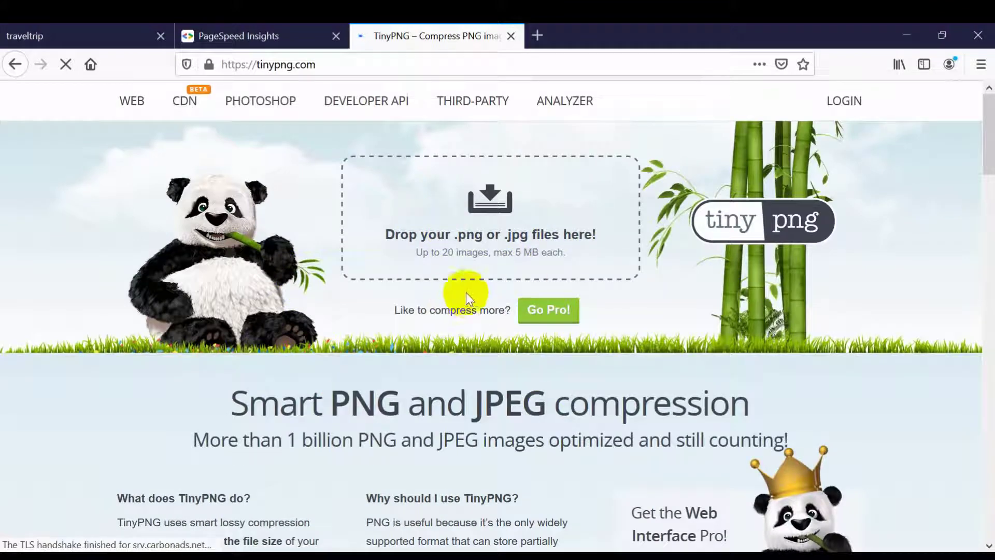
- Select all the images in the travelysite images folder and upload them to TinyPNG for compression
key(alt+Tab)
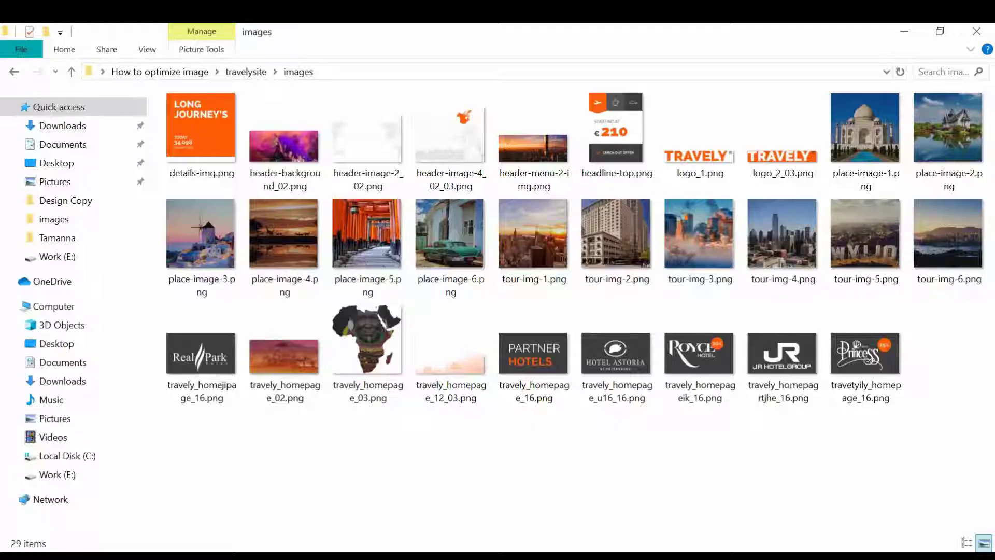
drag(955, 434, 161, 81)
drag(200, 172, 514, 204)
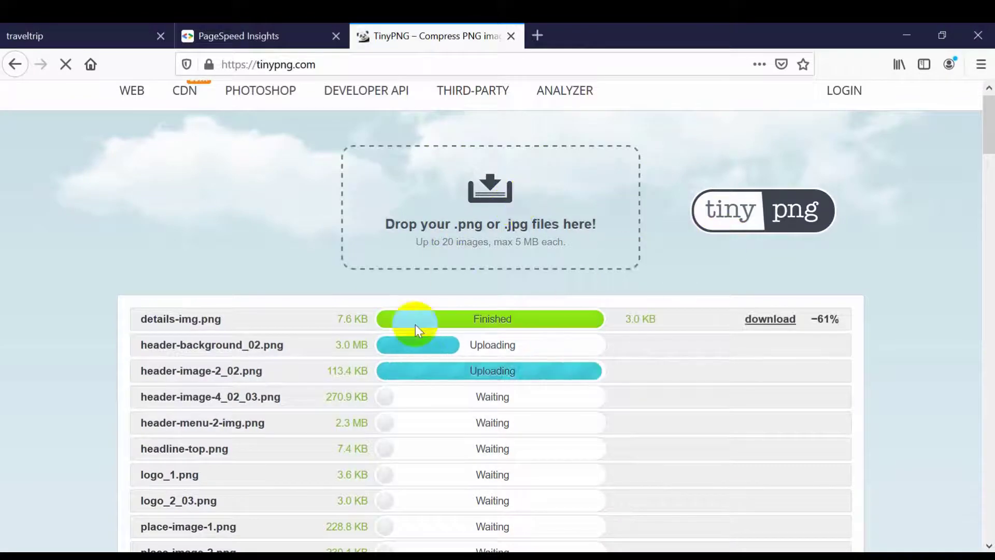
- Examine TinyPNG's file list for each image's compression status, new file size and percentage saved, including any rejected files
scroll(566, 189, down, 2)
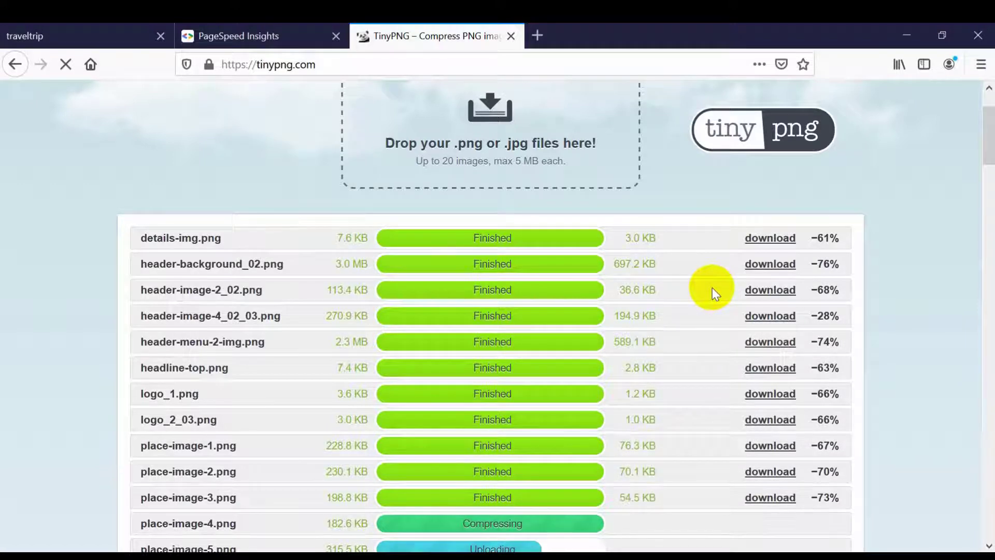
scroll(712, 288, down, 5)
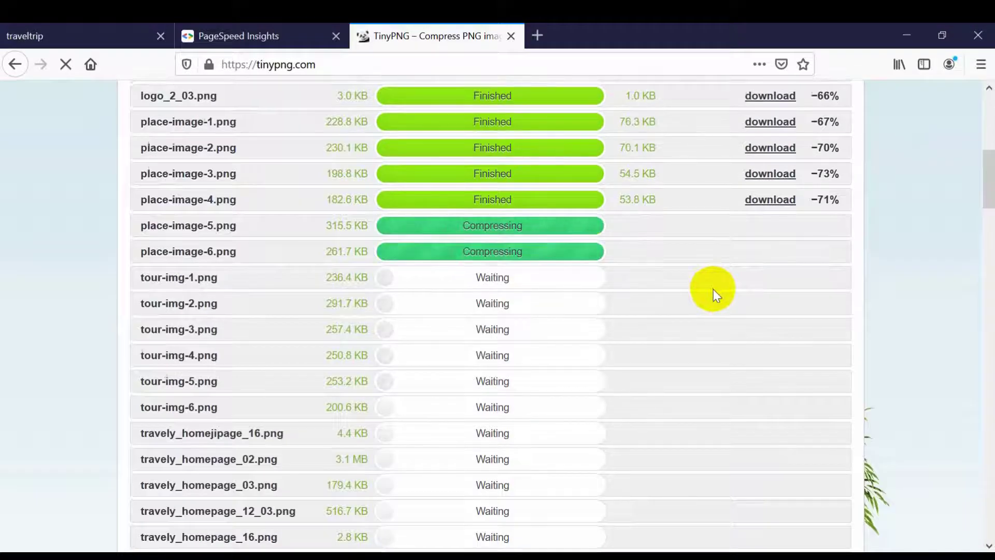
scroll(713, 289, up, 1)
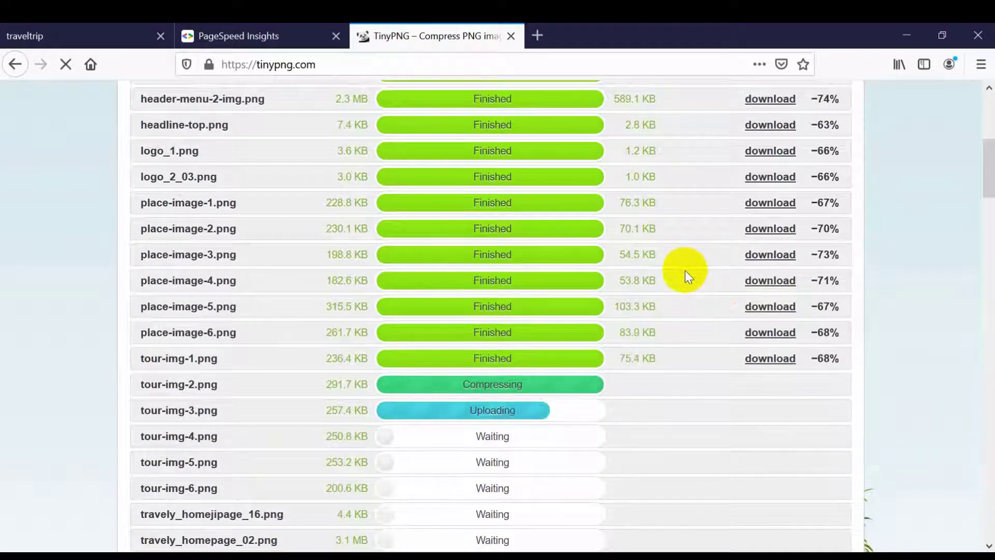
scroll(841, 343, up, 4)
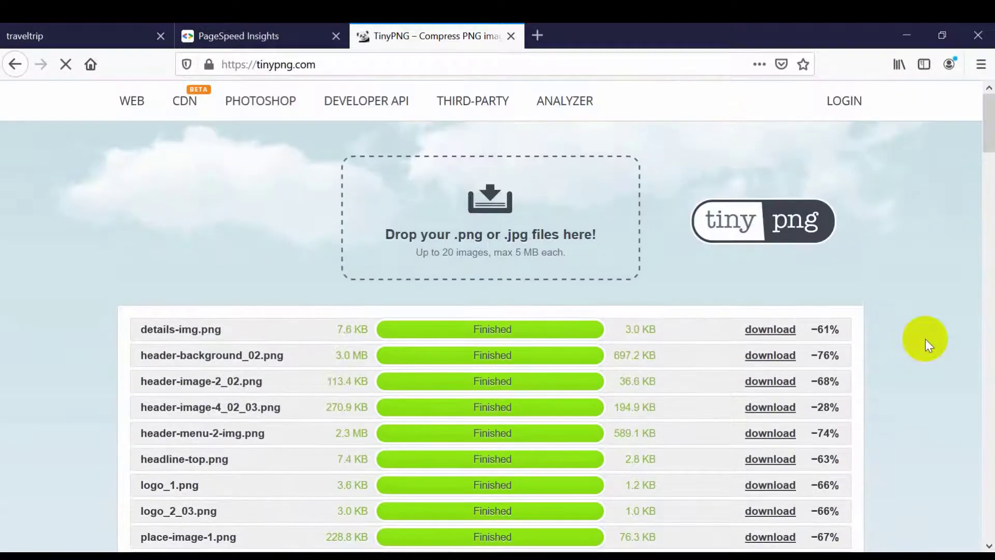
scroll(927, 338, down, 1)
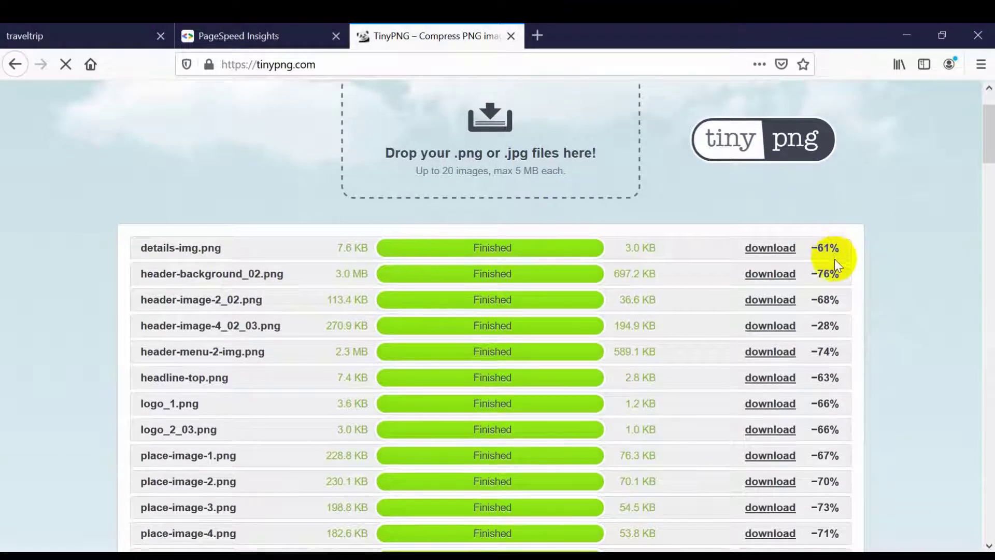
scroll(835, 259, down, 1)
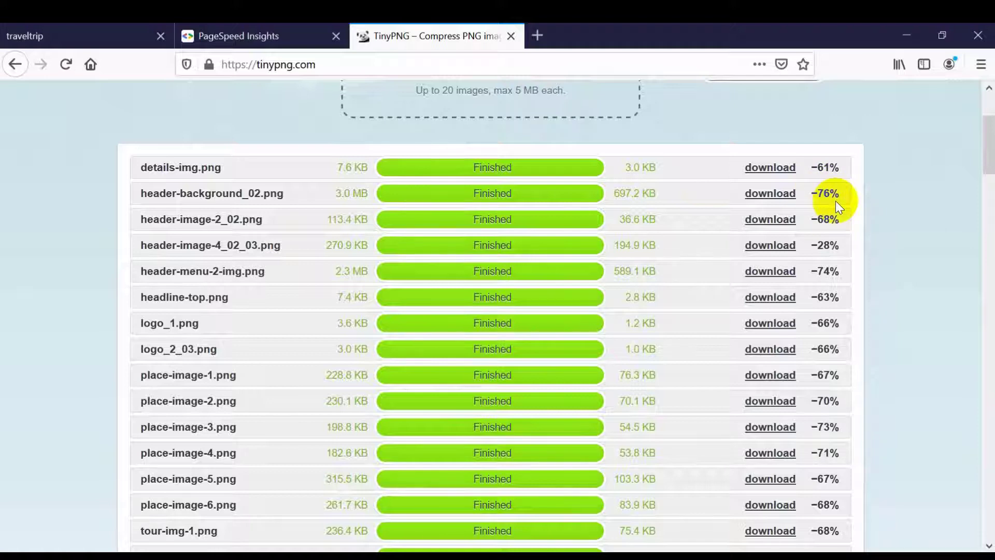
scroll(838, 206, down, 4)
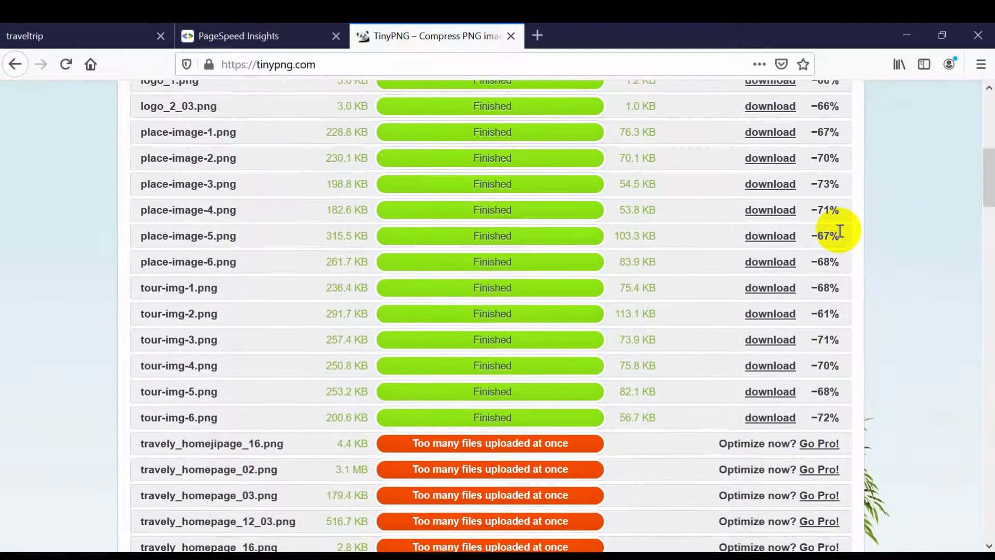
scroll(838, 241, down, 1)
scroll(839, 259, down, 2)
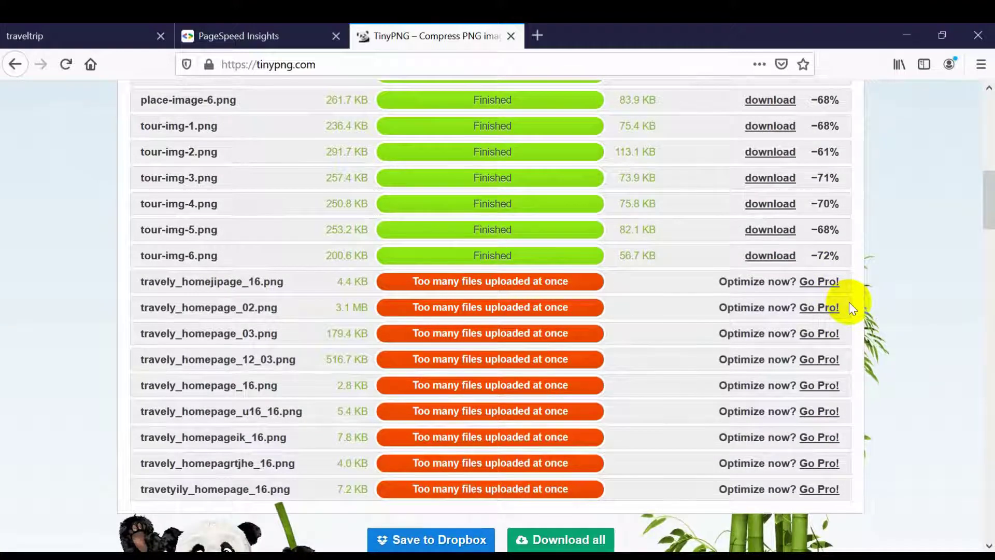
scroll(667, 282, up, 4)
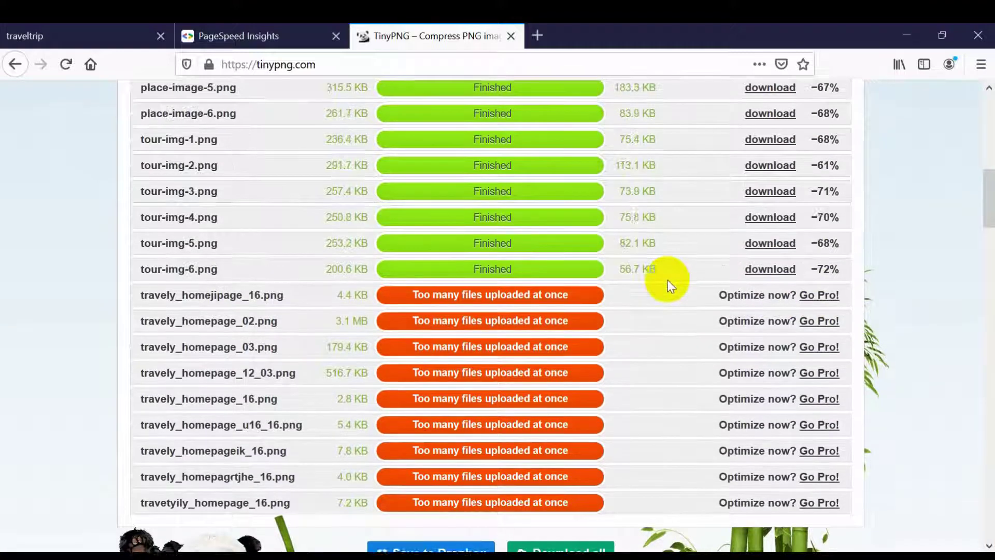
scroll(665, 283, up, 5)
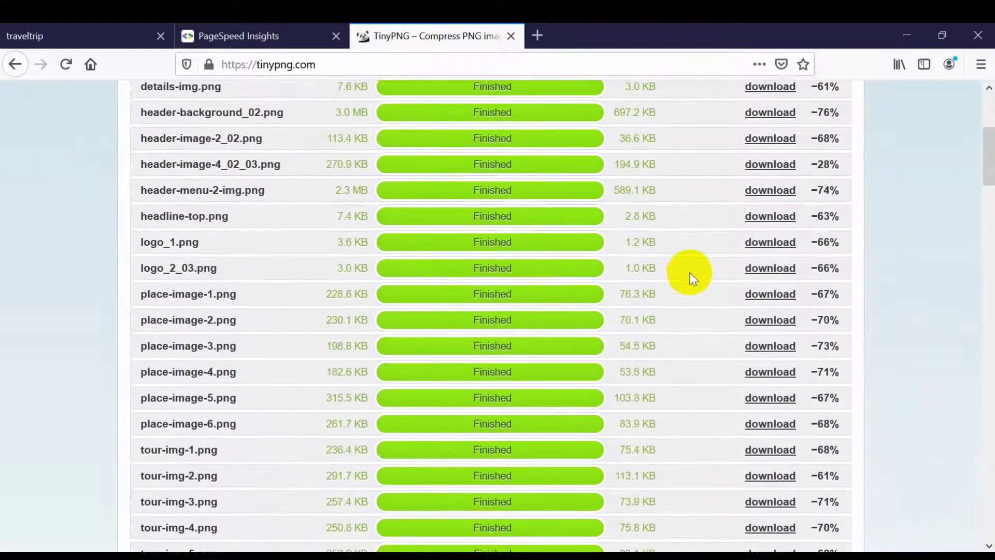
- Download all the compressed images from TinyPNG and save them as tinified.zip
scroll(645, 340, down, 10)
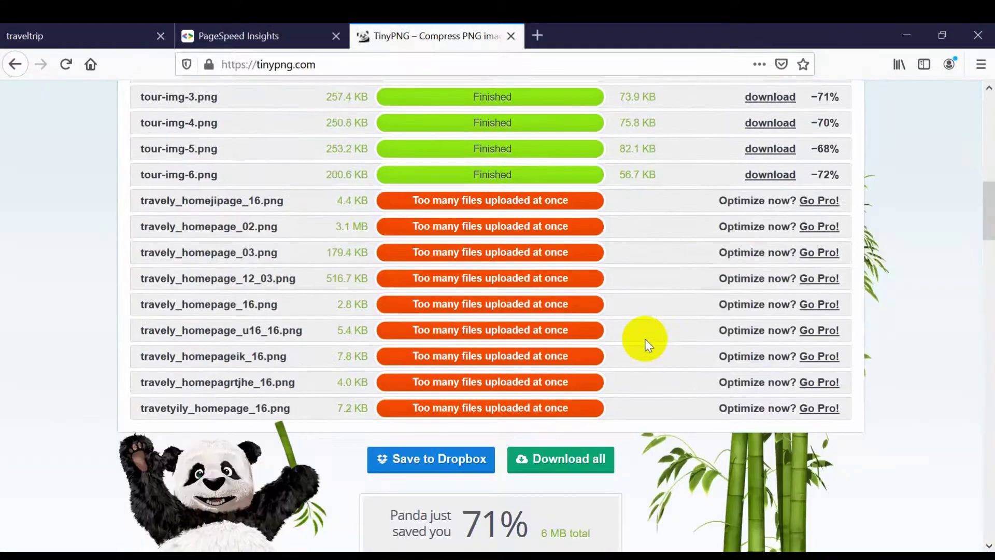
click(537, 462)
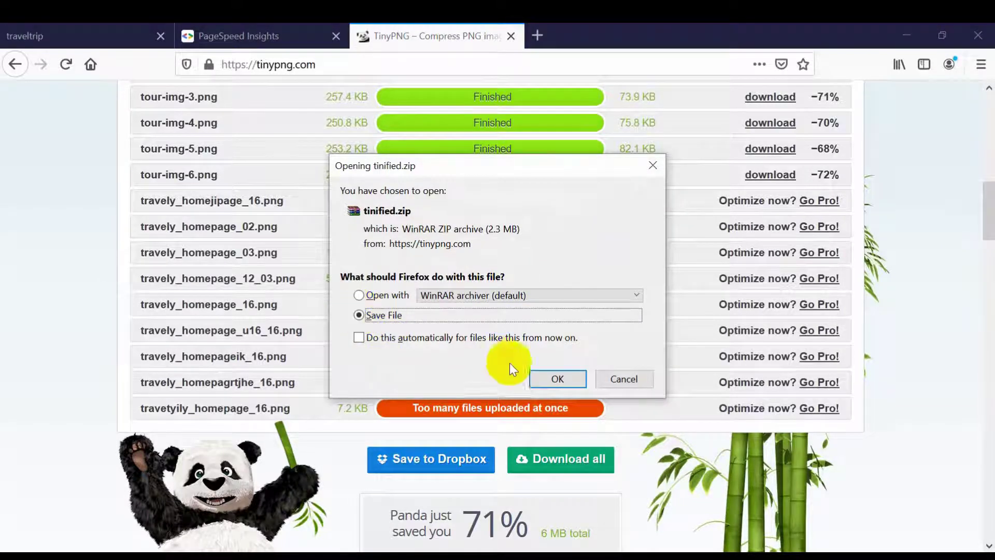
click(550, 377)
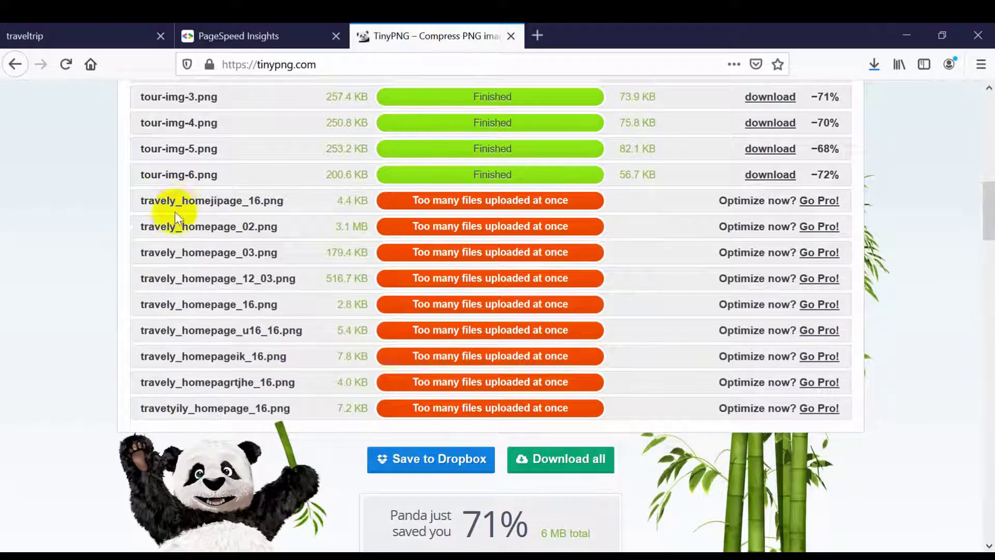
- Select the images folder's last row, travely_homejipage_16.png to travetyily_homepage_16.png, and try adding these files to the current TinyPNG page
mouse_move(252, 557)
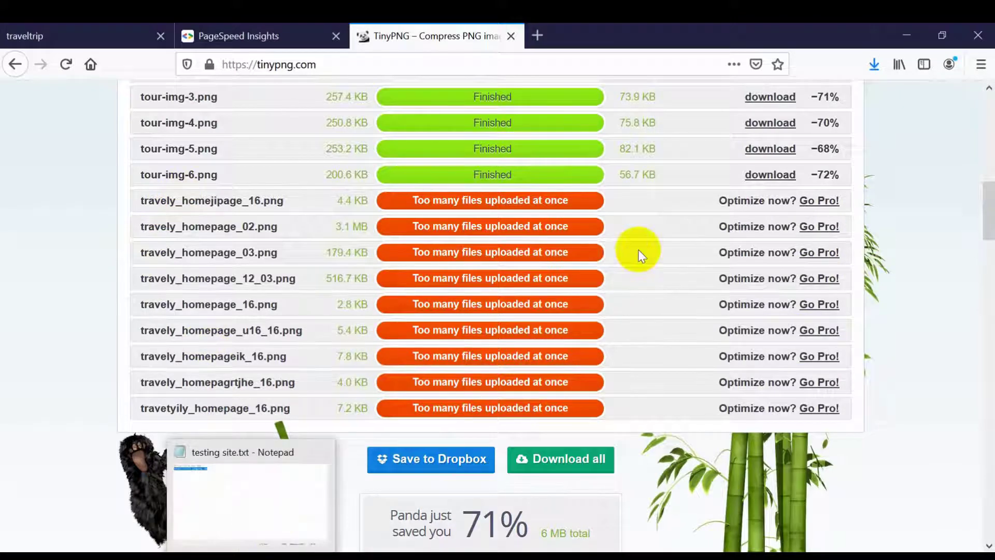
scroll(653, 246, up, 3)
scroll(653, 247, down, 2)
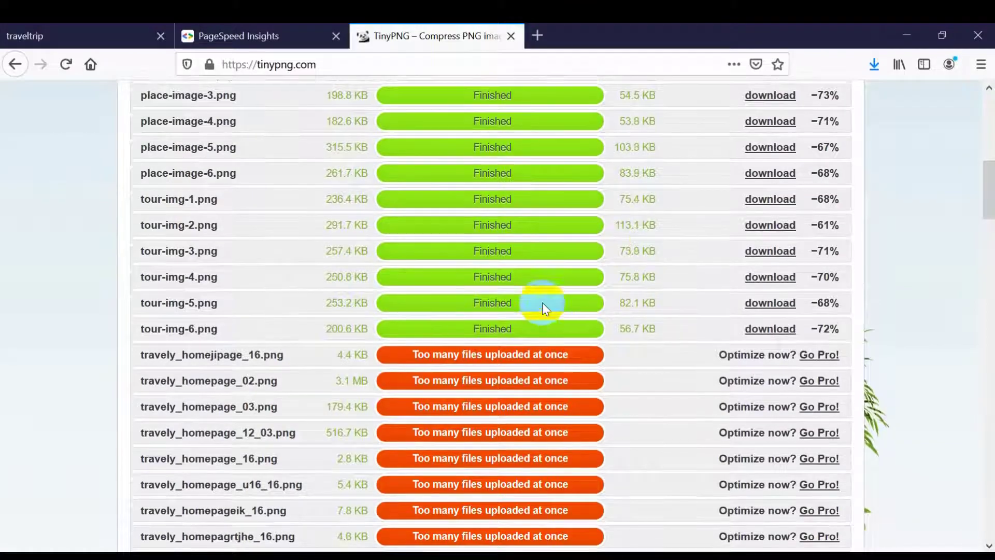
click(179, 554)
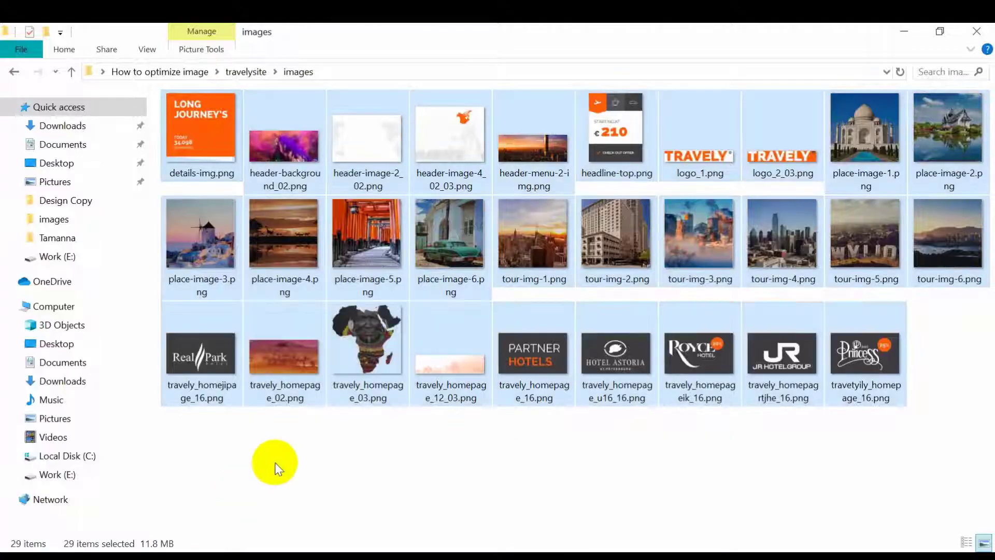
click(477, 466)
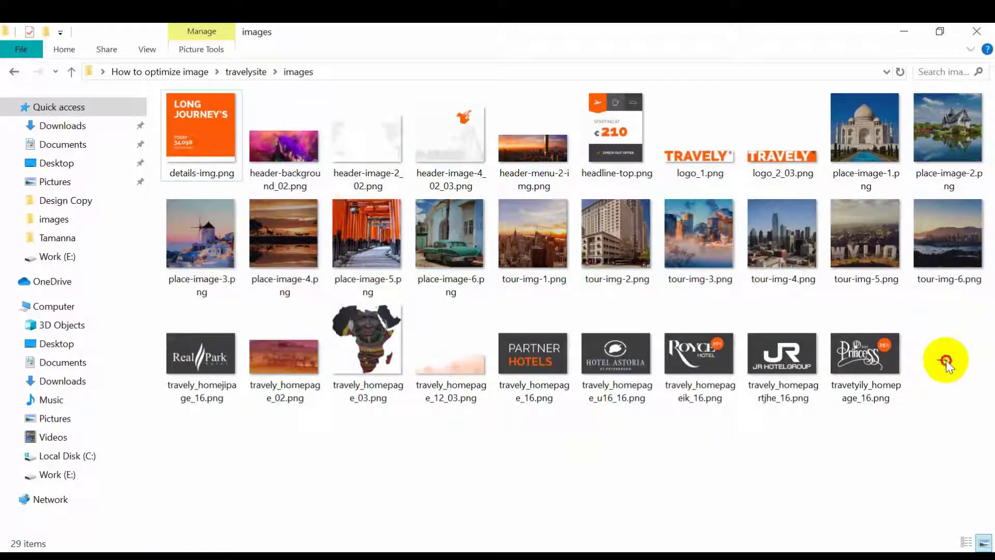
drag(943, 356, 196, 337)
drag(275, 370, 345, 211)
scroll(753, 309, up, 8)
scroll(752, 310, up, 3)
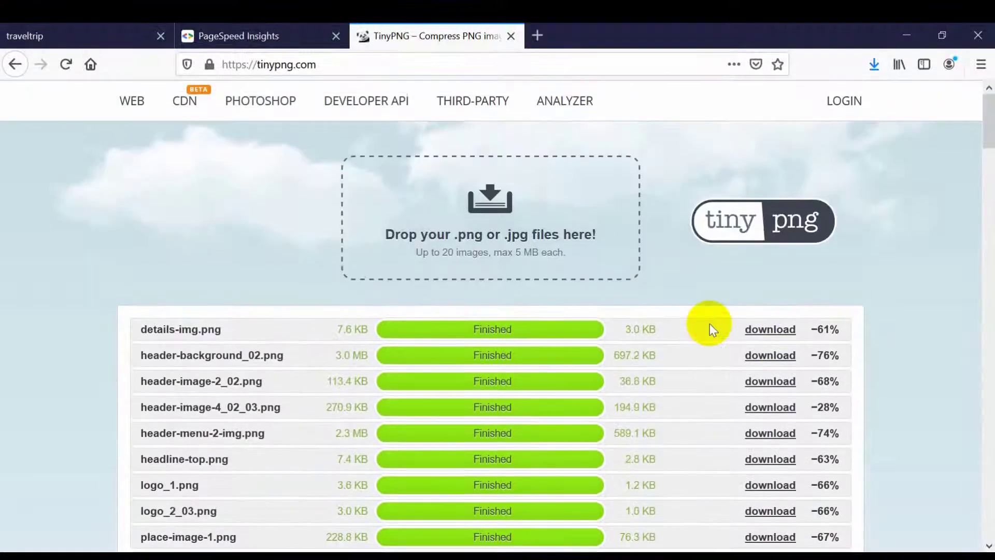
scroll(635, 288, down, 3)
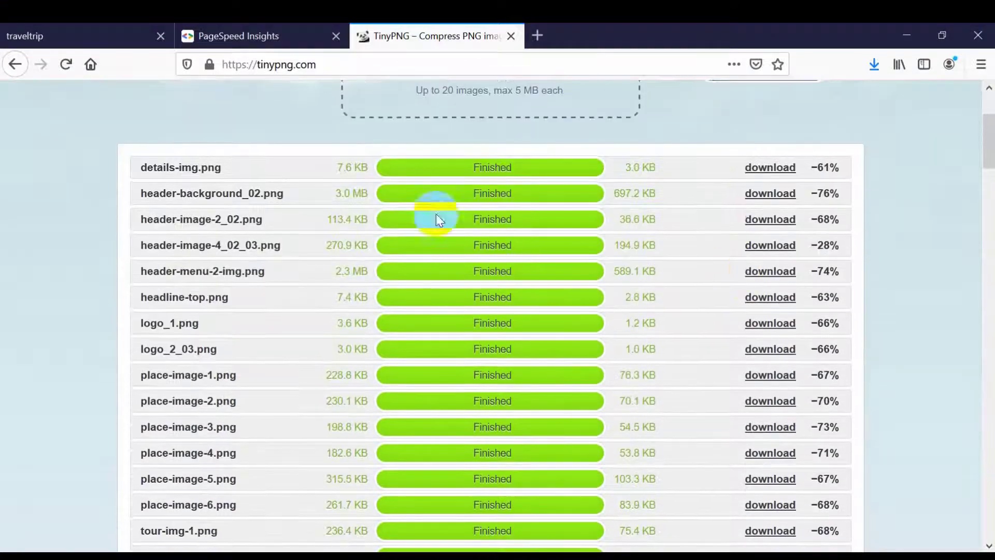
- Reload the TinyPNG page and upload the nine selected images for compression
click(63, 63)
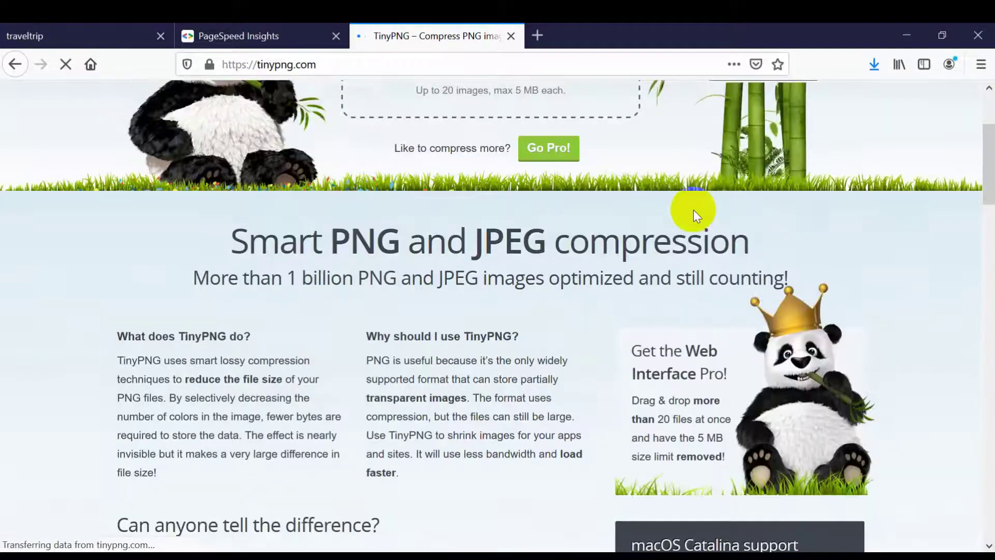
click(210, 539)
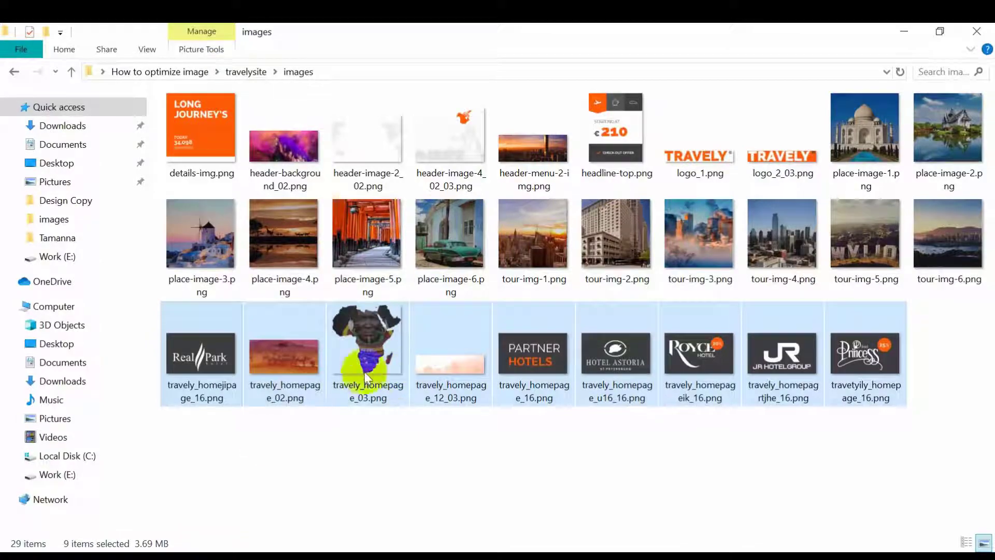
drag(196, 357, 480, 93)
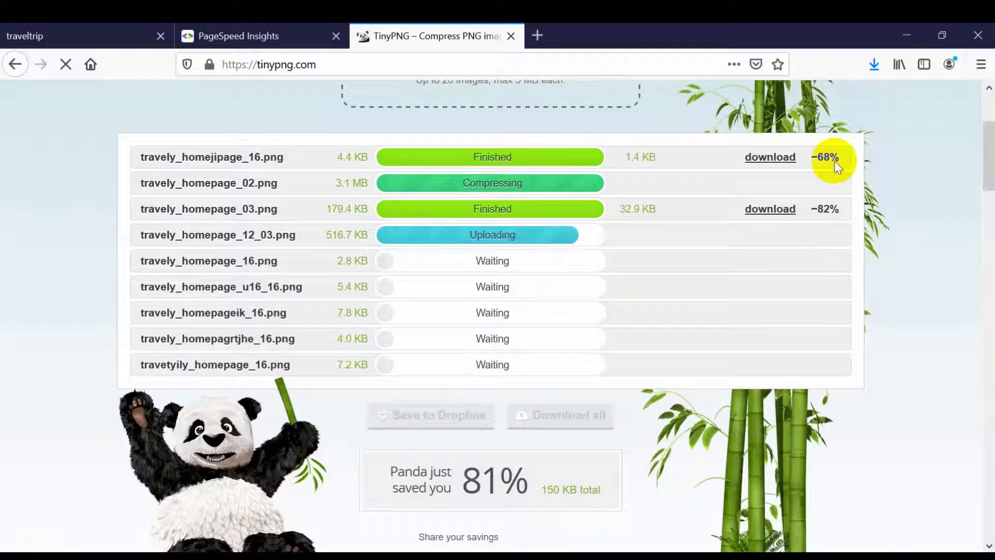
- Check the downloaded tinified.zip in the Downloads folder and close that folder window
click(876, 66)
click(867, 102)
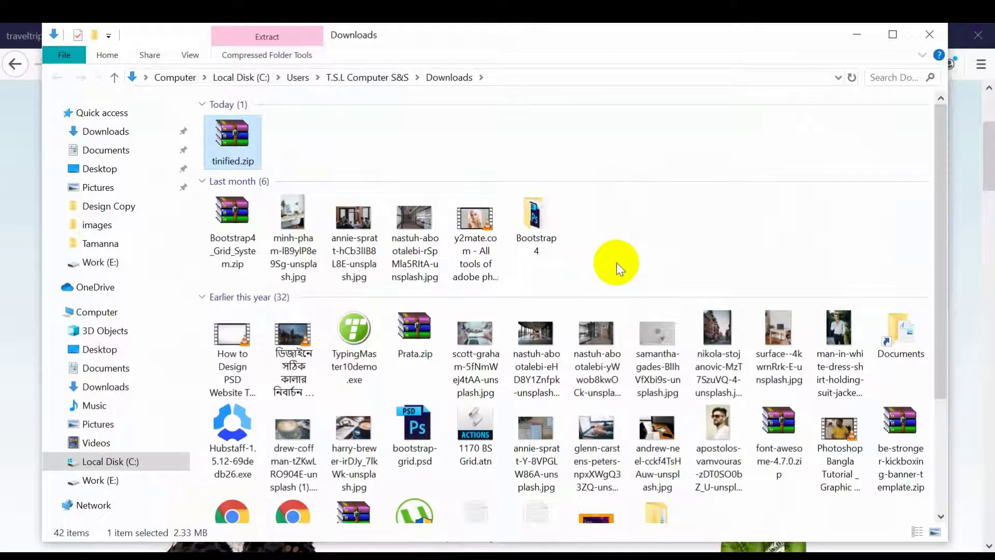
click(929, 34)
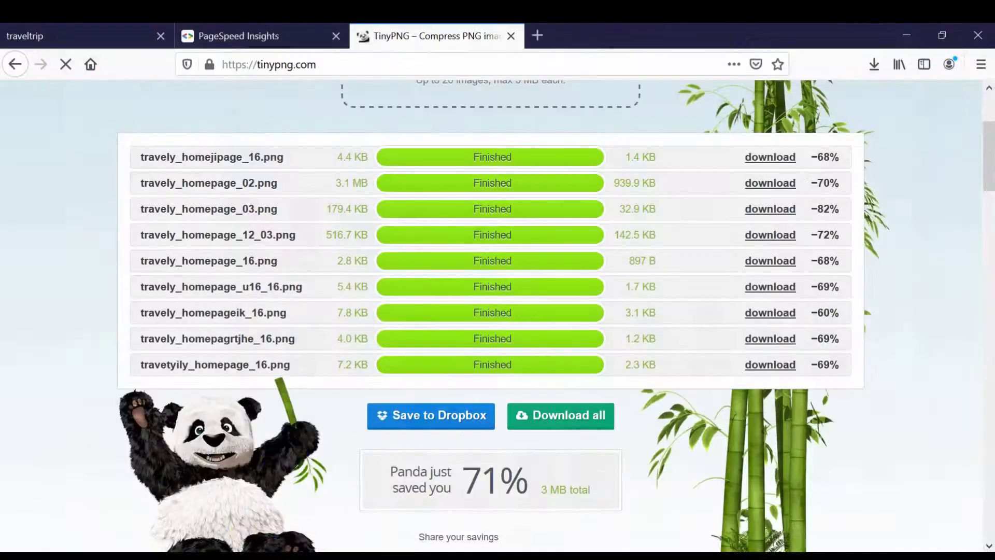
- Switch to the travelysite images folder and paste the cut tinified.zip from Downloads into it
key(alt+Tab)
right_click(628, 462)
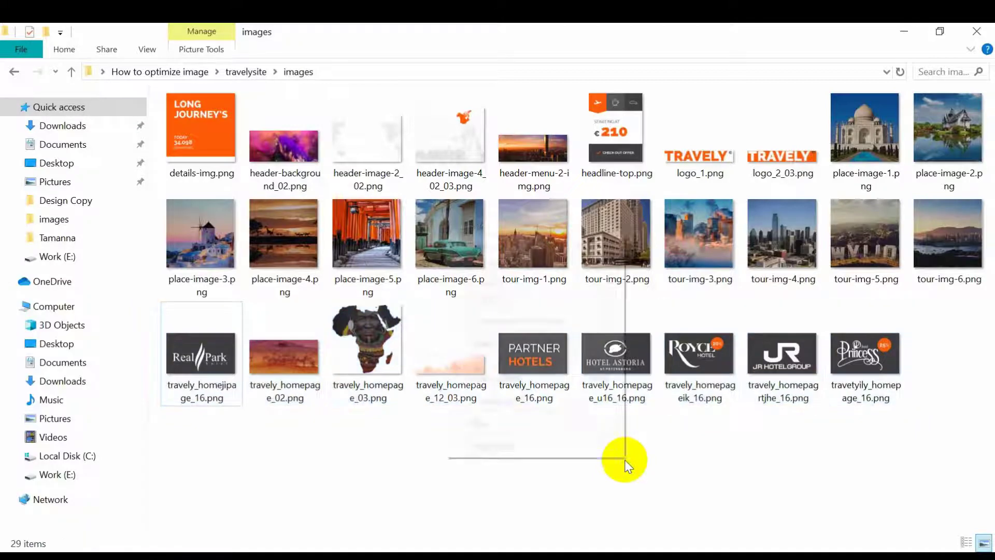
click(498, 342)
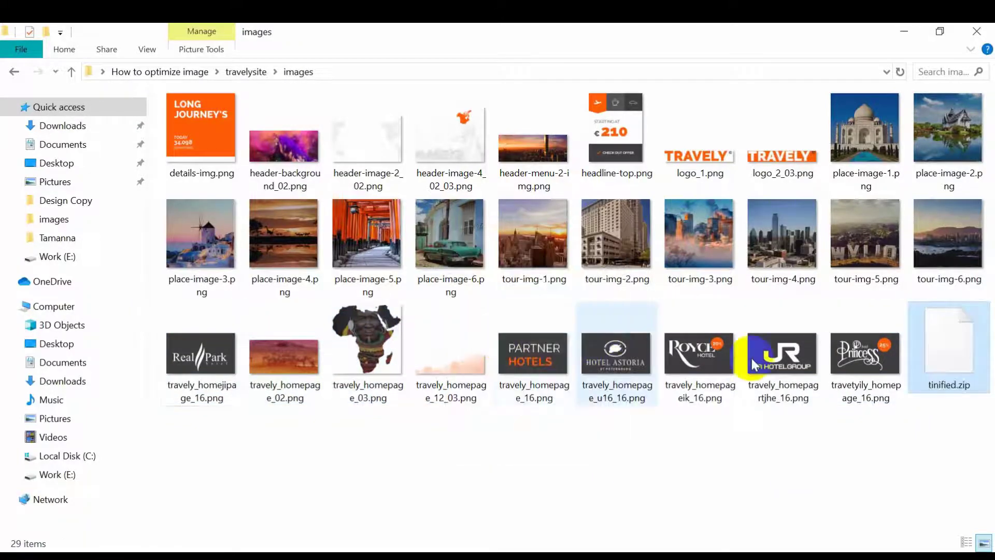
- Extract tinified.zip directly into the images folder, replacing all existing files of the same name
right_click(926, 335)
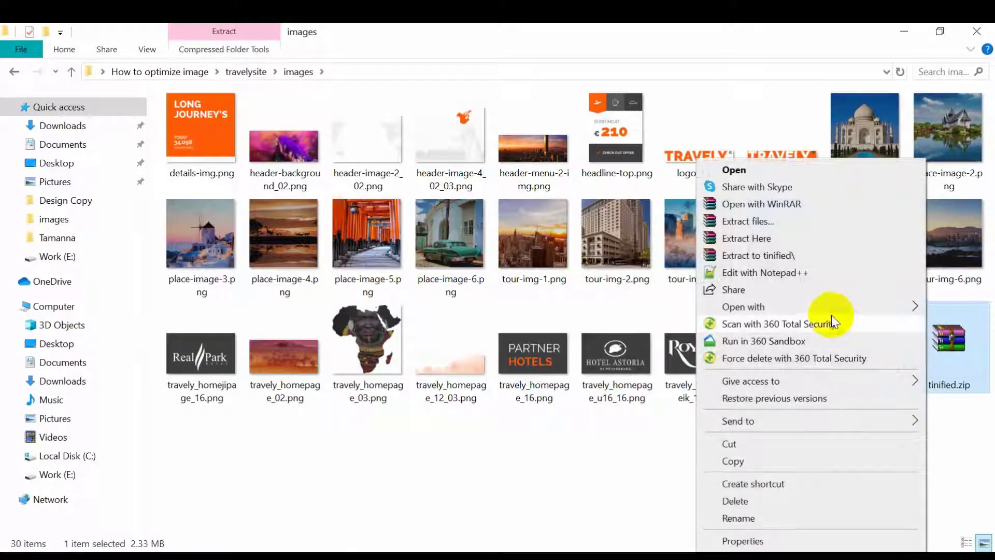
click(763, 238)
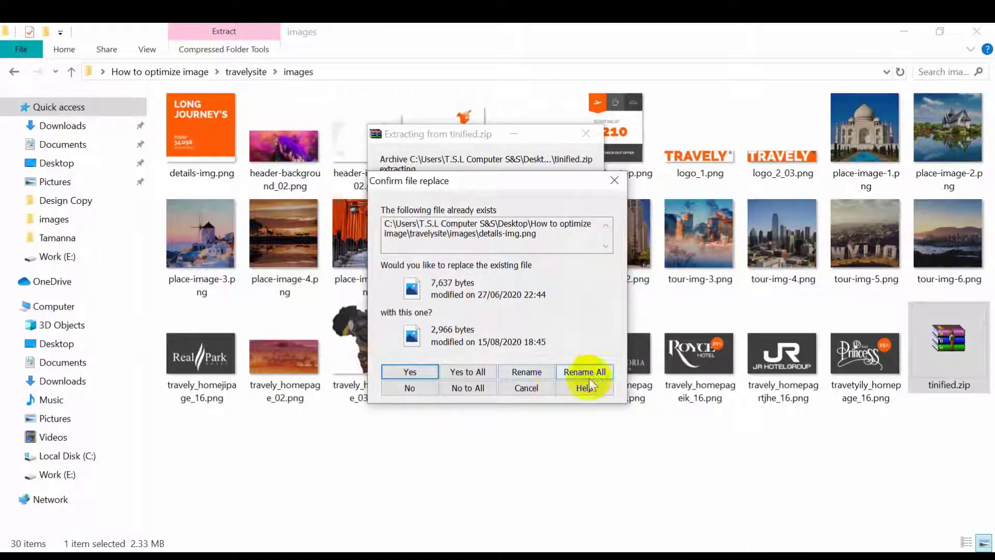
click(468, 372)
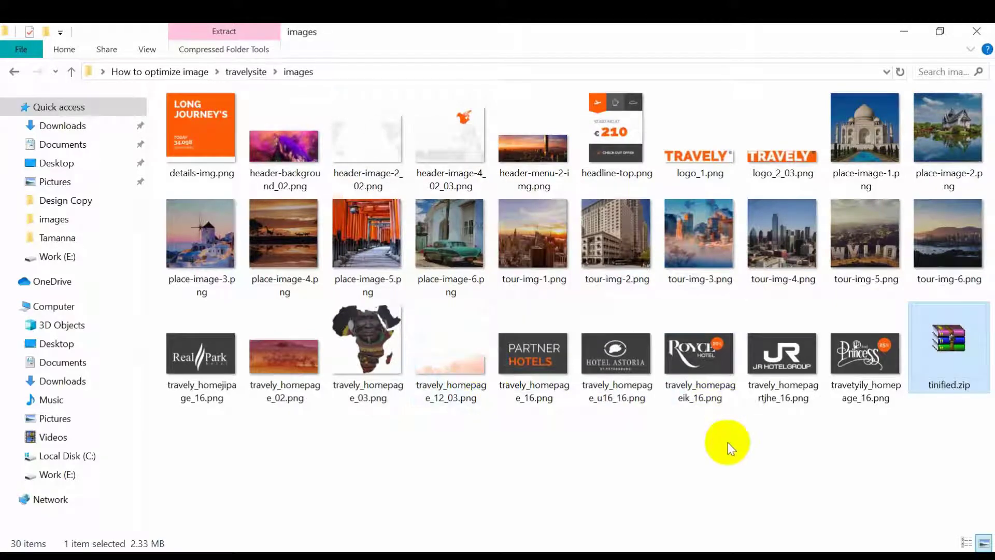
click(738, 452)
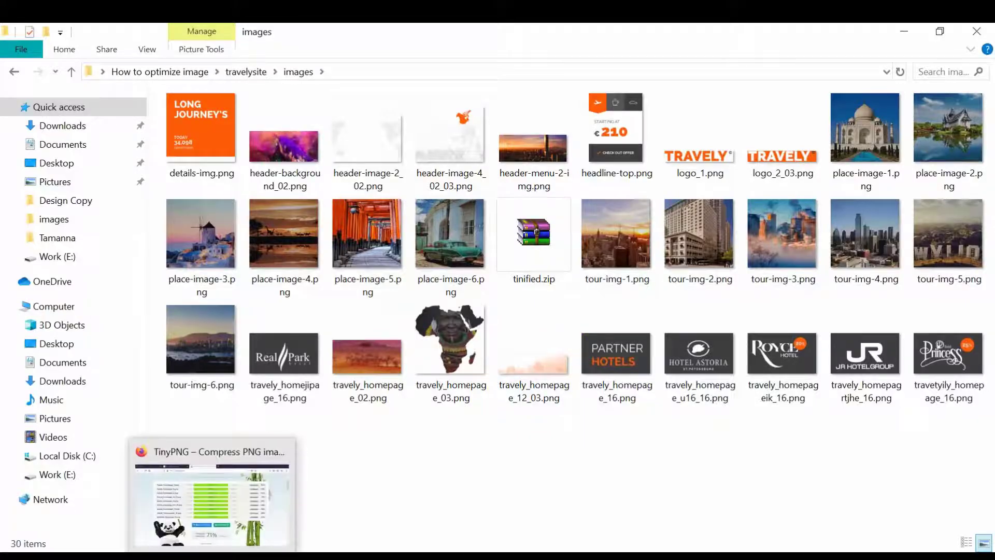
- Switch back to TinyPNG, download all nine compressed images and save them as tinified.zip
click(214, 495)
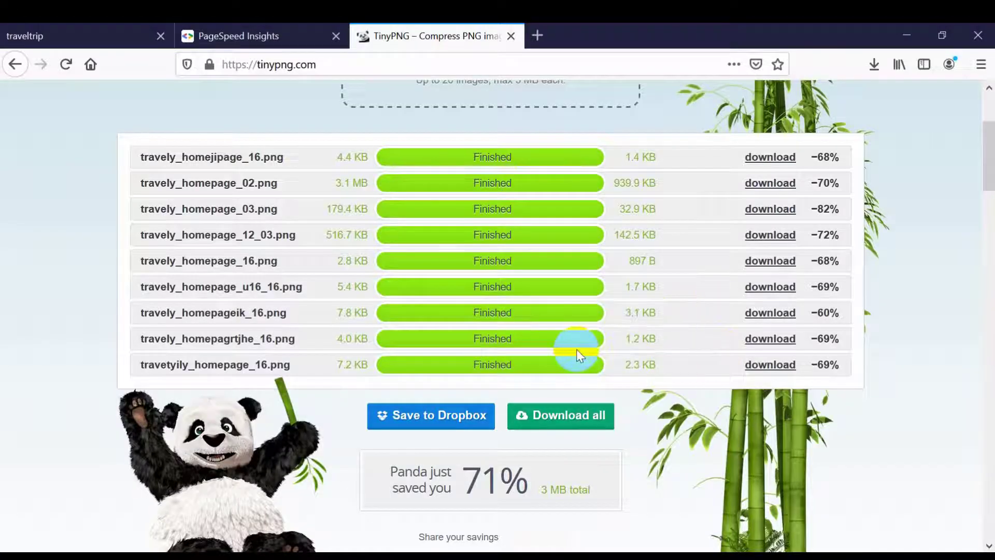
click(569, 426)
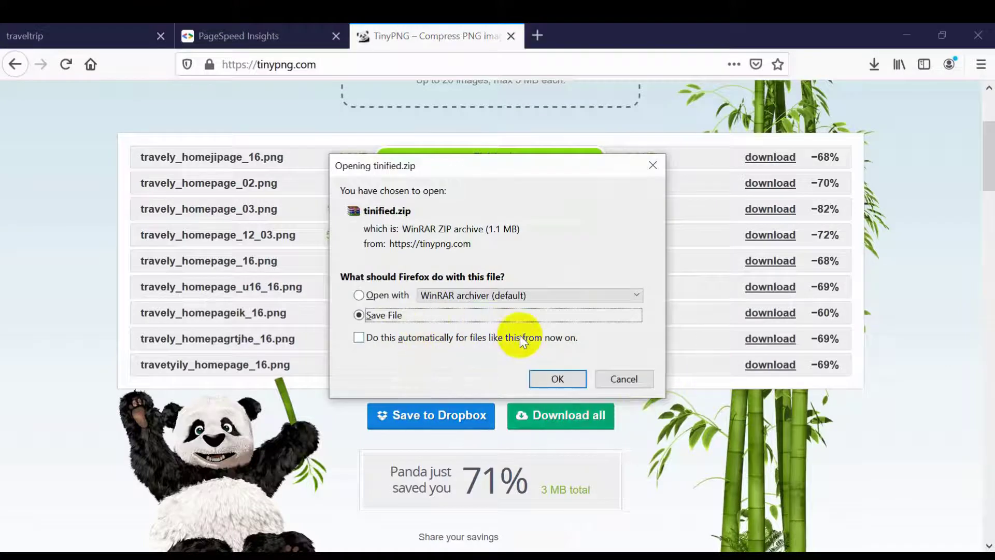
click(536, 381)
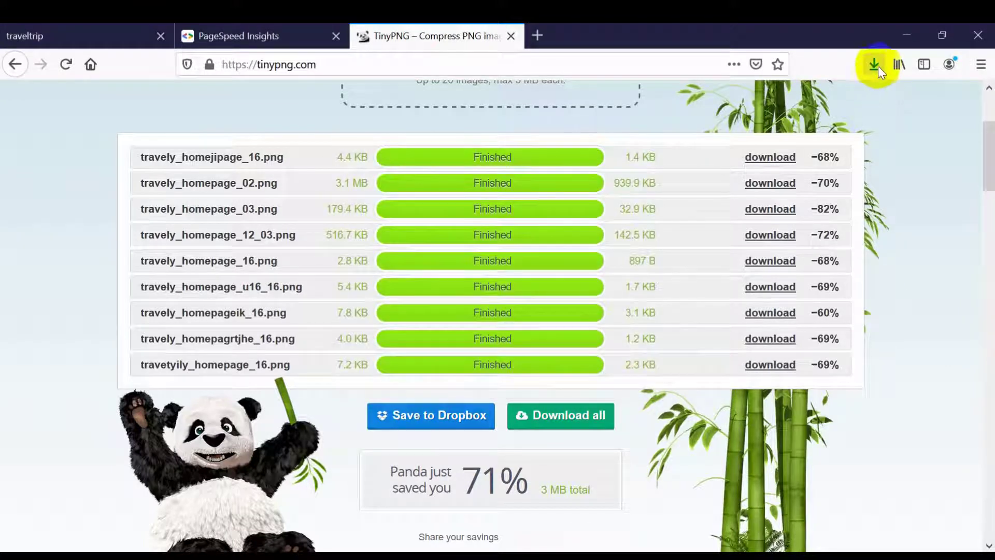
- Move the newly downloaded tinified.zip from Downloads into the travelysite images folder, replacing the archive already there
click(878, 66)
click(863, 102)
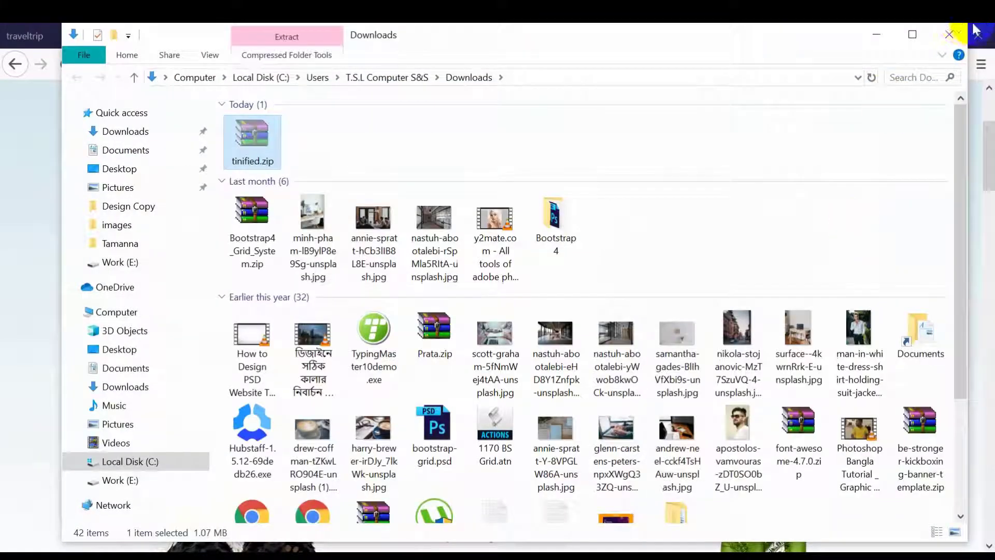
click(949, 34)
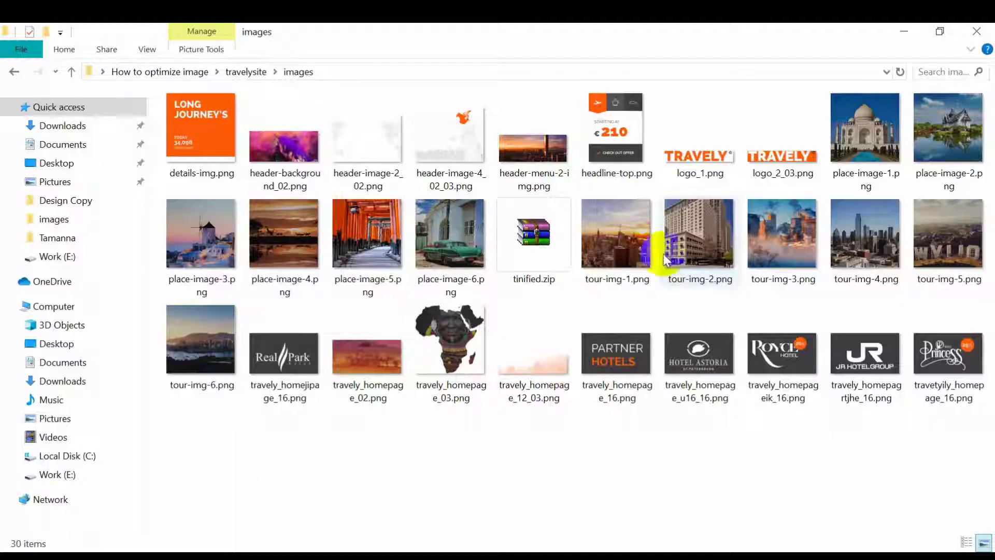
right_click(533, 452)
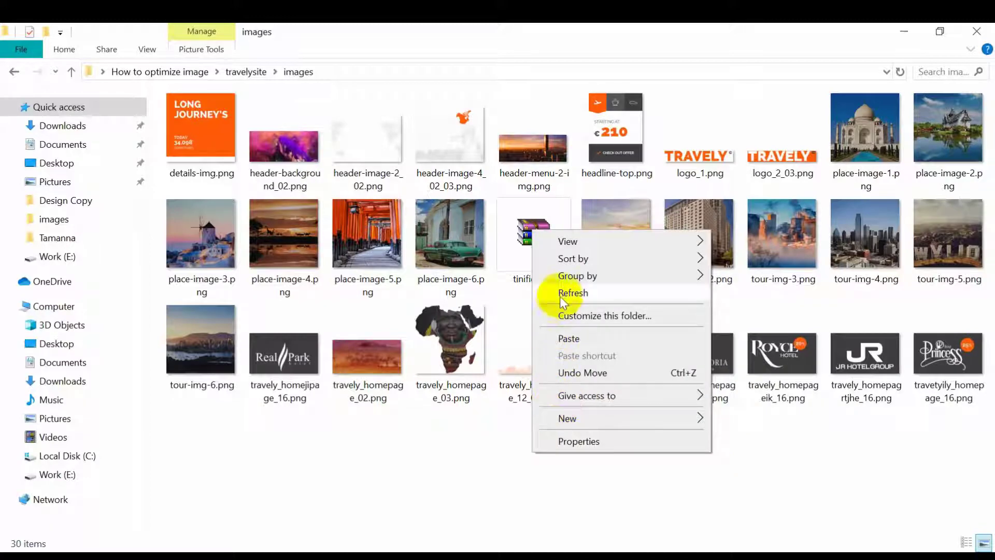
click(568, 338)
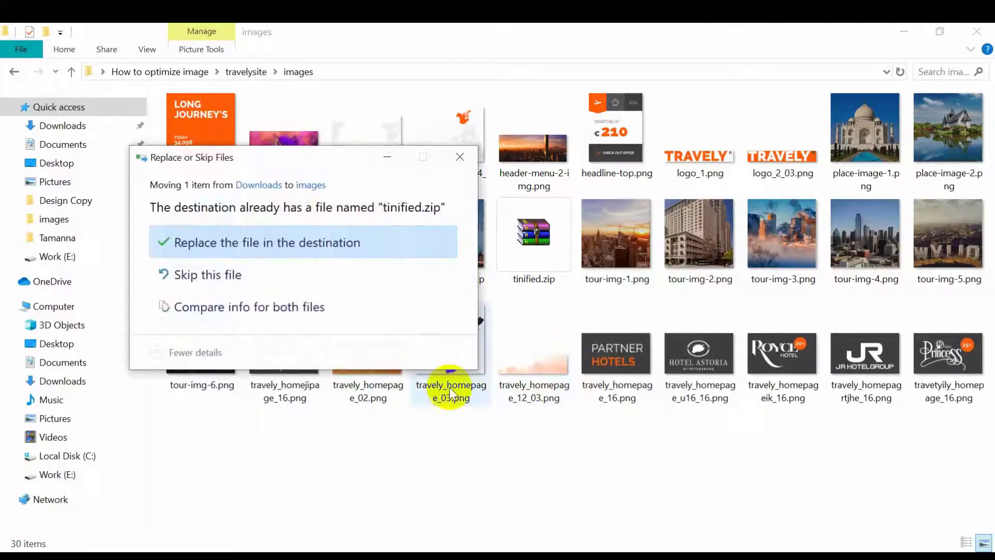
click(344, 241)
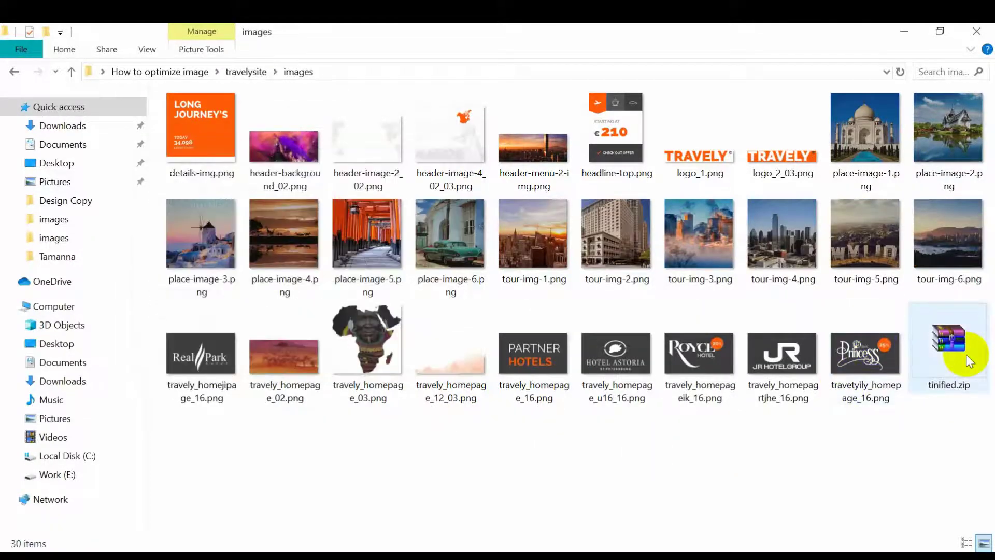
- Extract the second tinified.zip in the images folder, overwriting all the matching original images
click(954, 346)
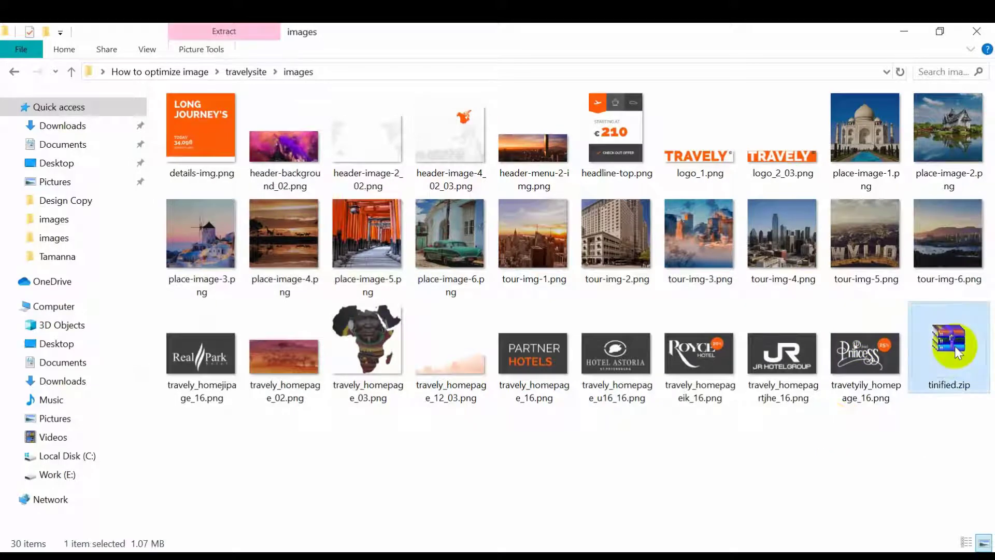
right_click(955, 346)
click(758, 234)
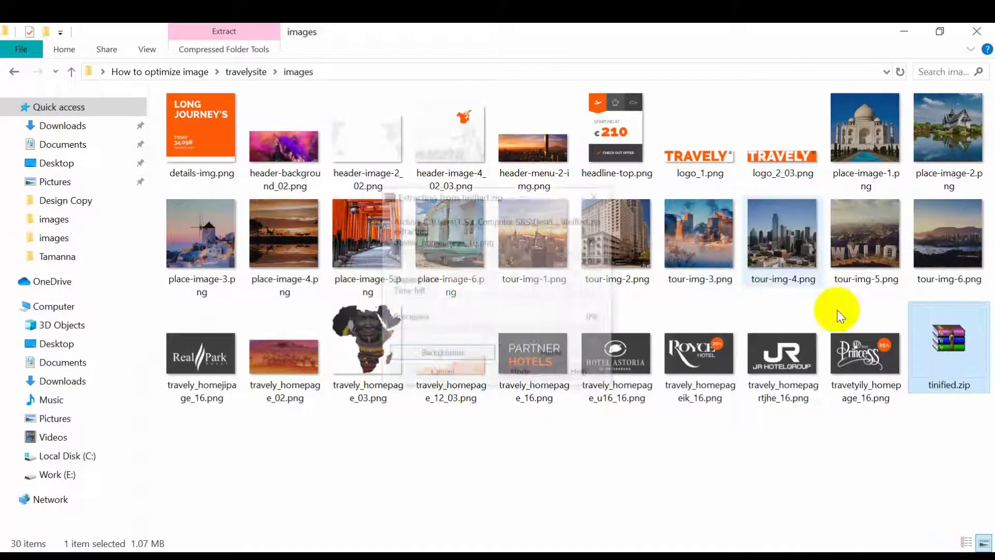
click(460, 370)
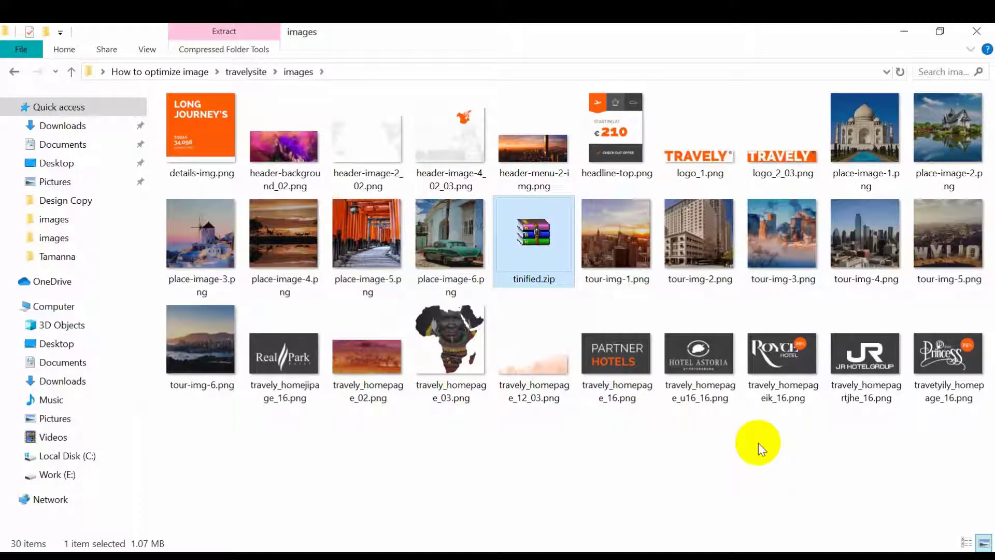
- Delete the extracted tinified.zip from the images folder
click(949, 388)
click(552, 235)
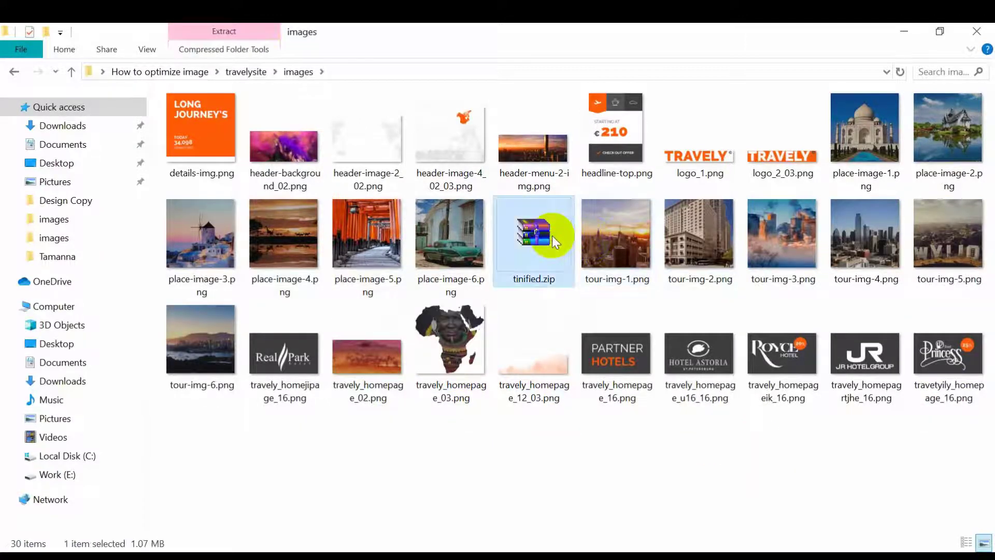
key(Delete)
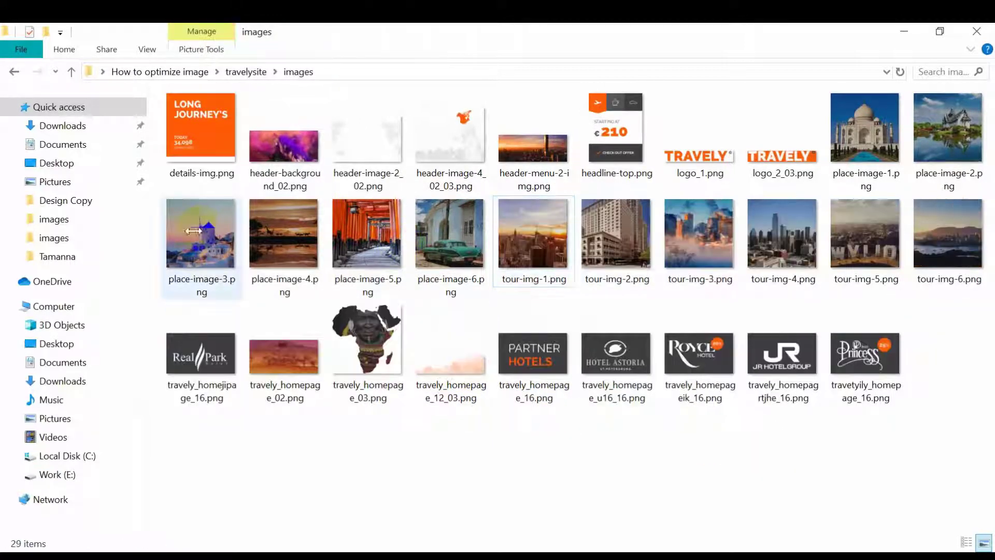
- Go up to the travelysite folder and check the images folder's total size in its properties
click(13, 72)
right_click(220, 137)
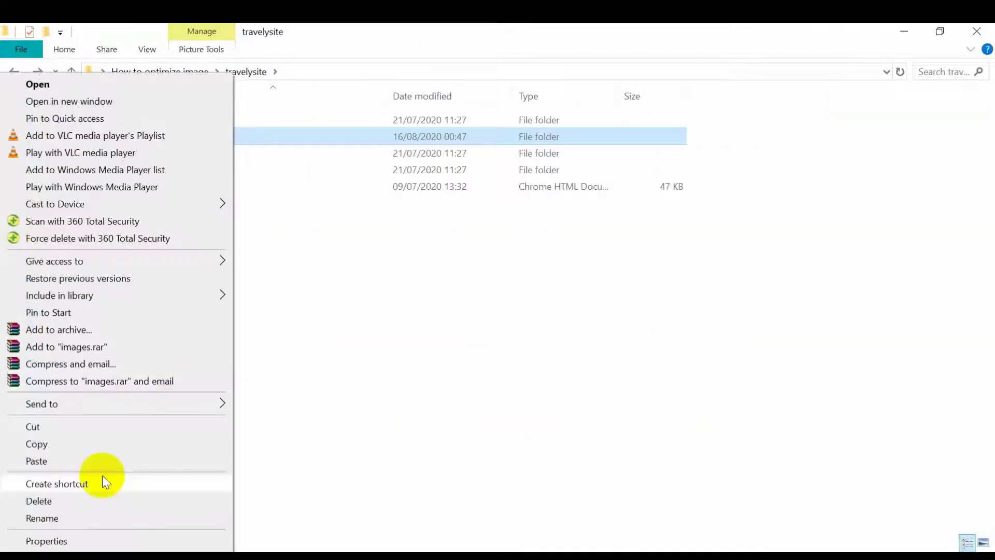
click(66, 539)
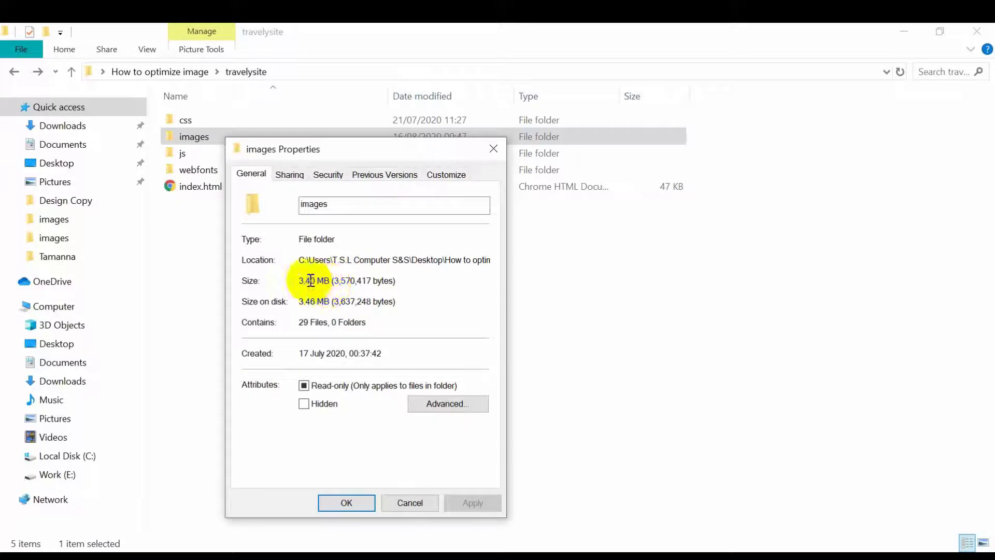
drag(311, 281, 299, 281)
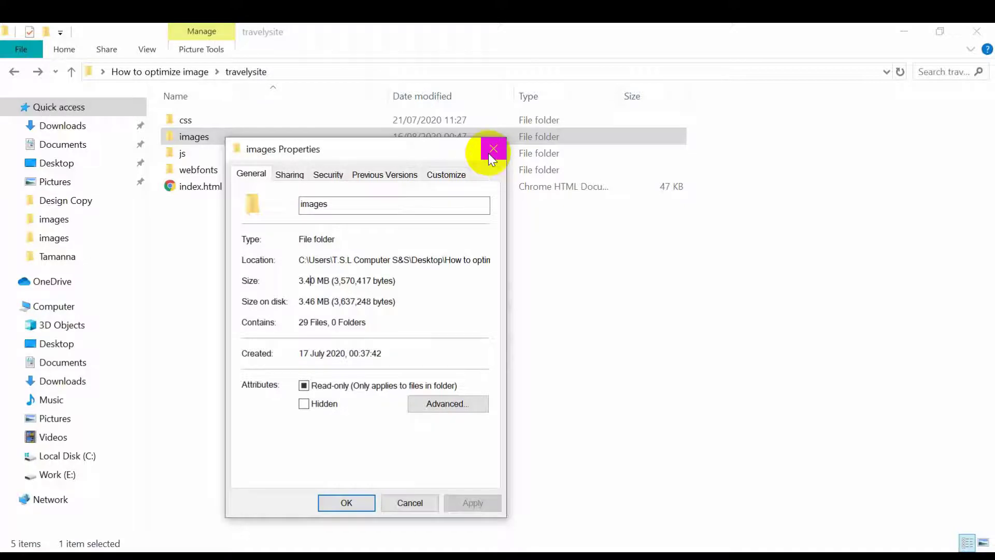
click(493, 149)
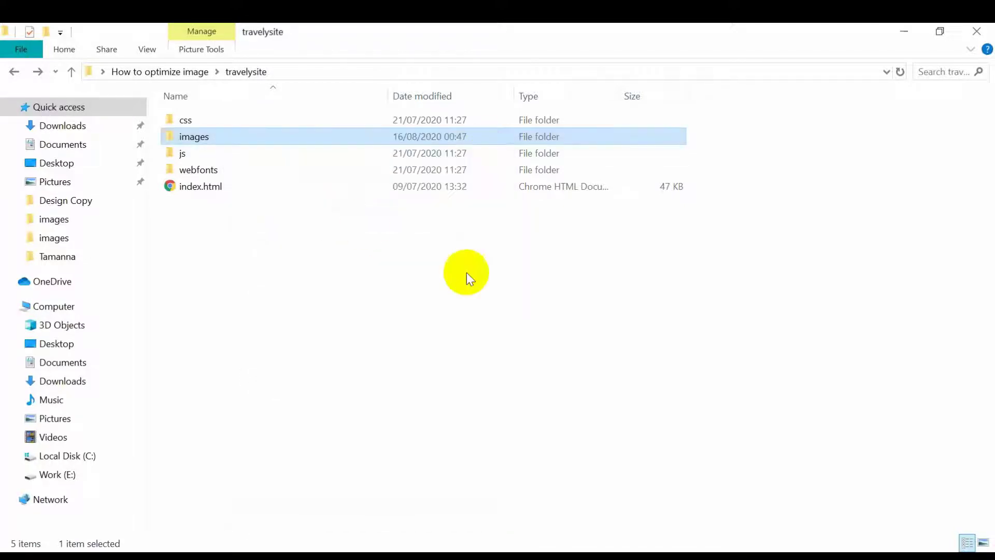
- Reopen the images folder, clear the file selection, and reload the TinyPNG page for a new upload
double_click(267, 141)
drag(881, 444, 200, 171)
click(577, 456)
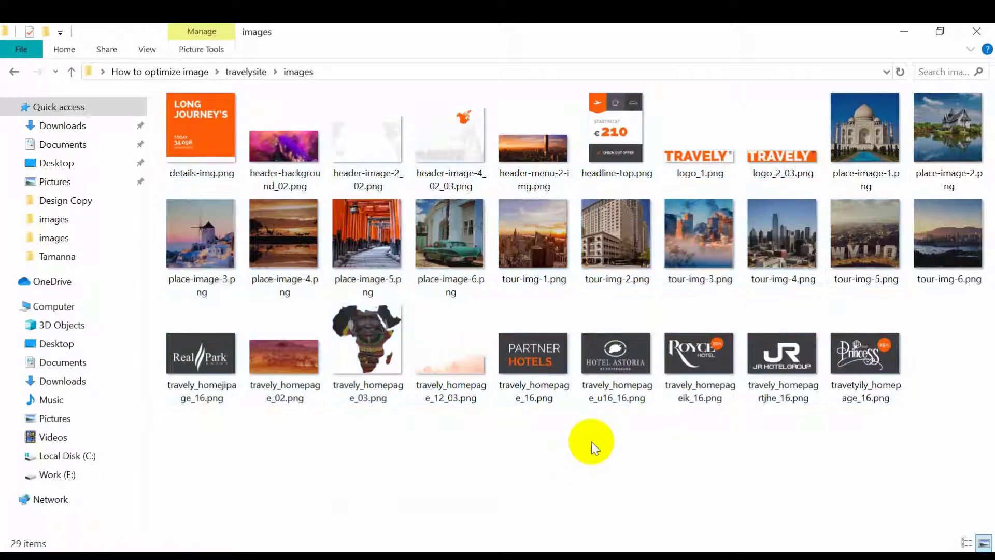
click(241, 548)
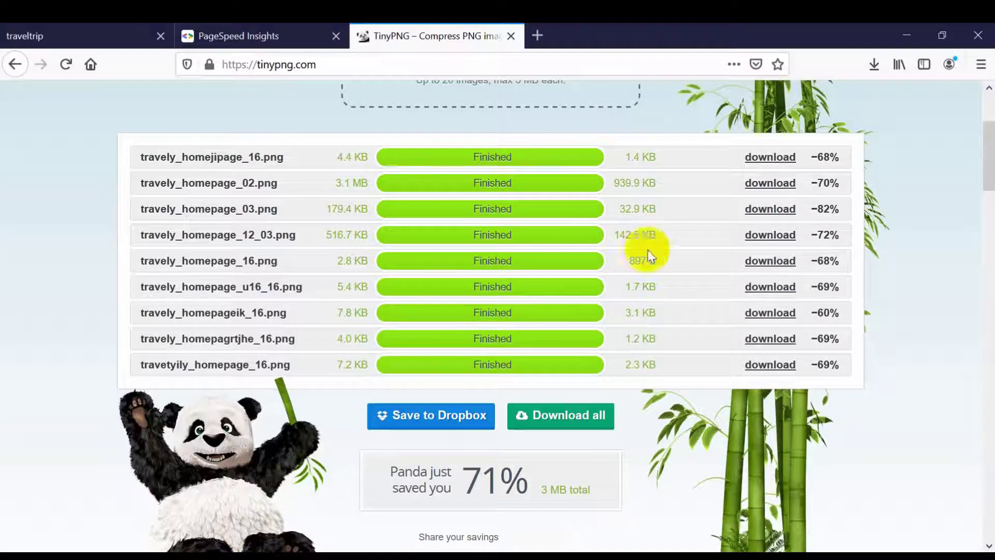
scroll(207, 132, up, 4)
click(64, 64)
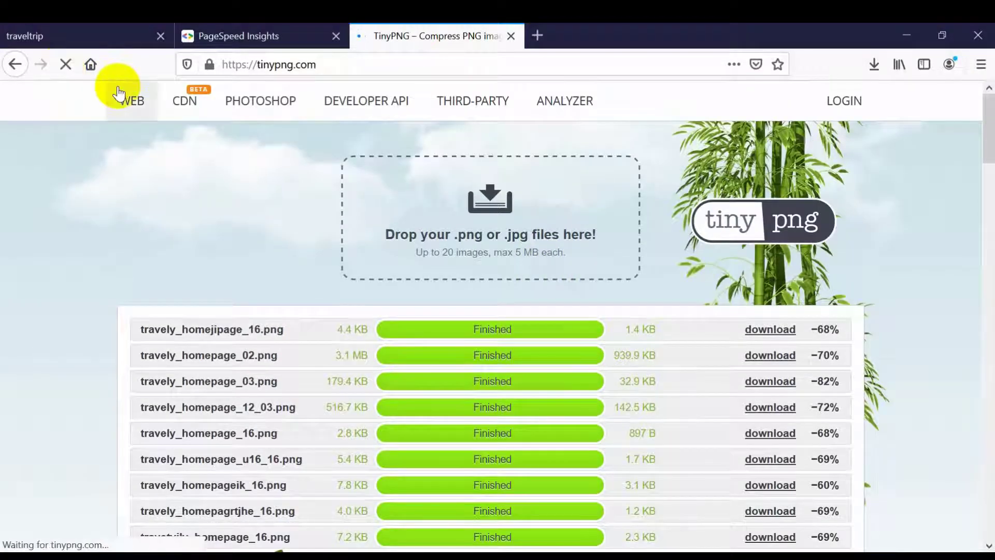
- Select the first twenty images, details-img.png to tour-img-6.png, upload them to TinyPNG for another compression and follow its progress
key(alt+Tab)
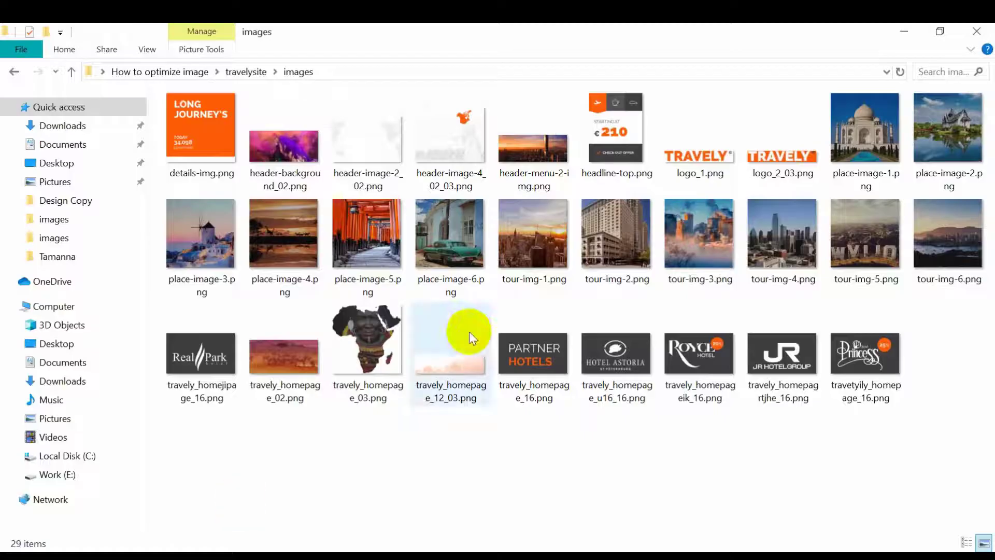
drag(933, 402, 77, 89)
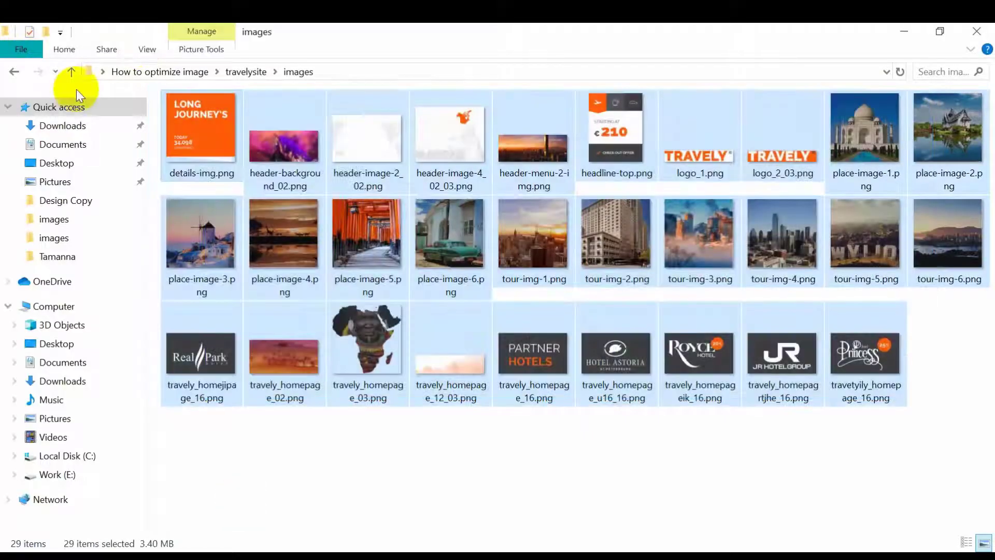
click(956, 290)
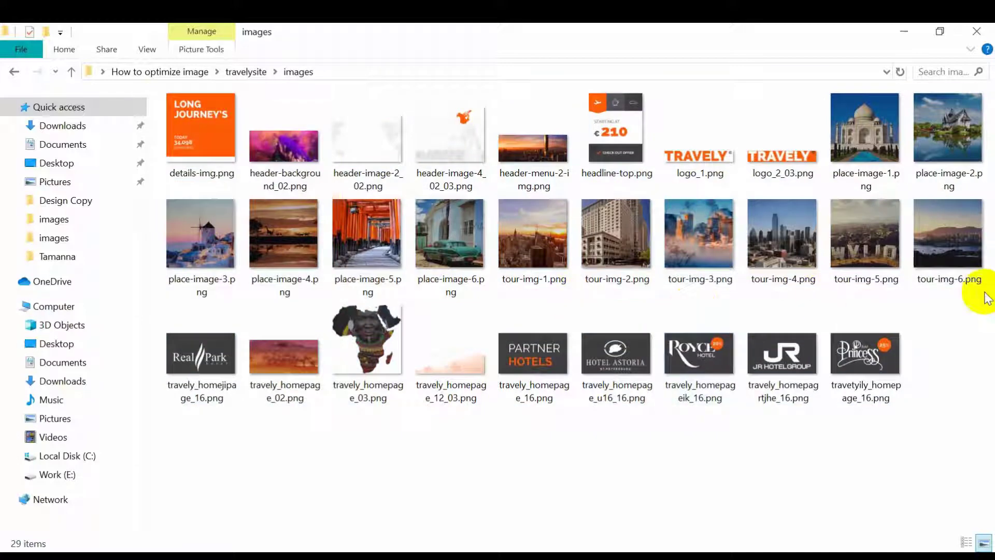
click(959, 275)
drag(620, 205, 184, 123)
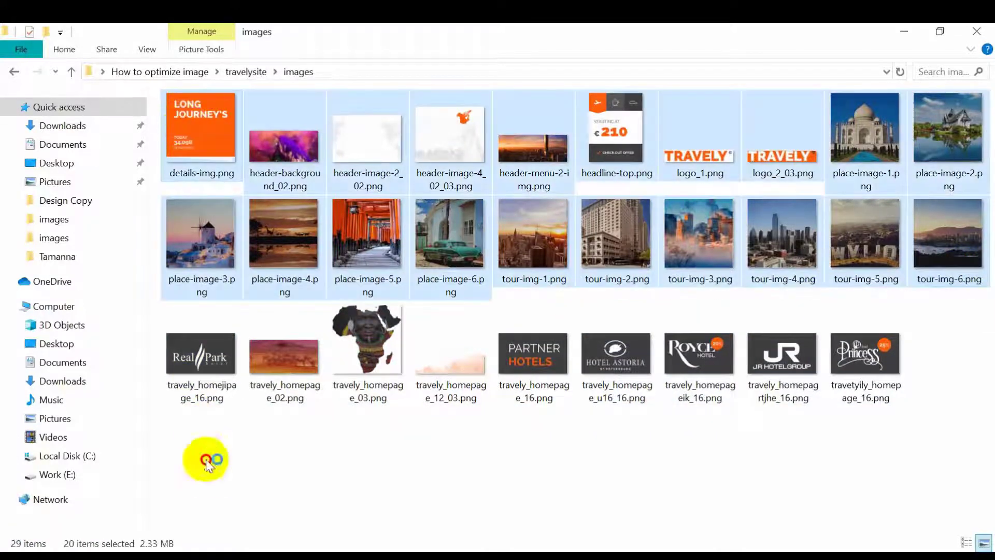
double_click(213, 125)
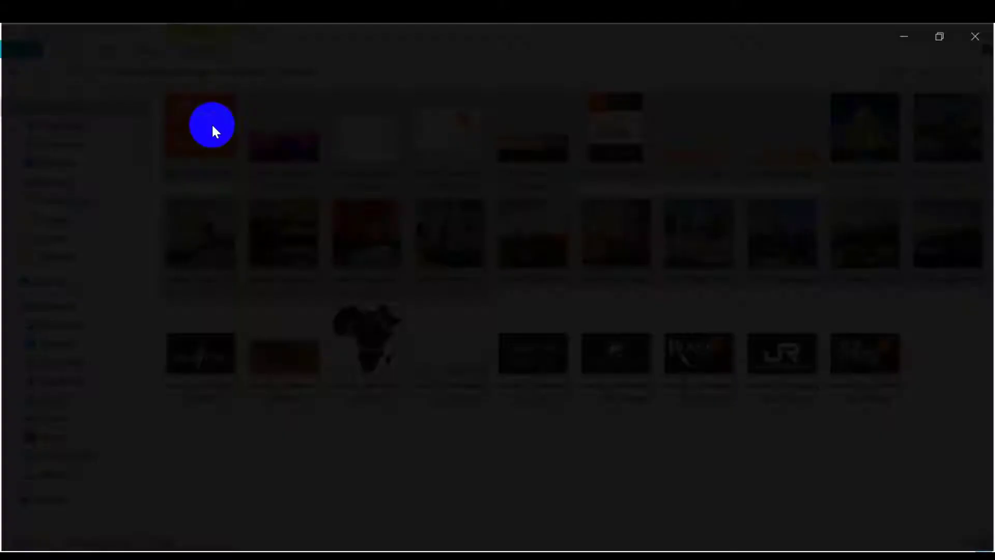
click(973, 38)
drag(219, 128, 506, 216)
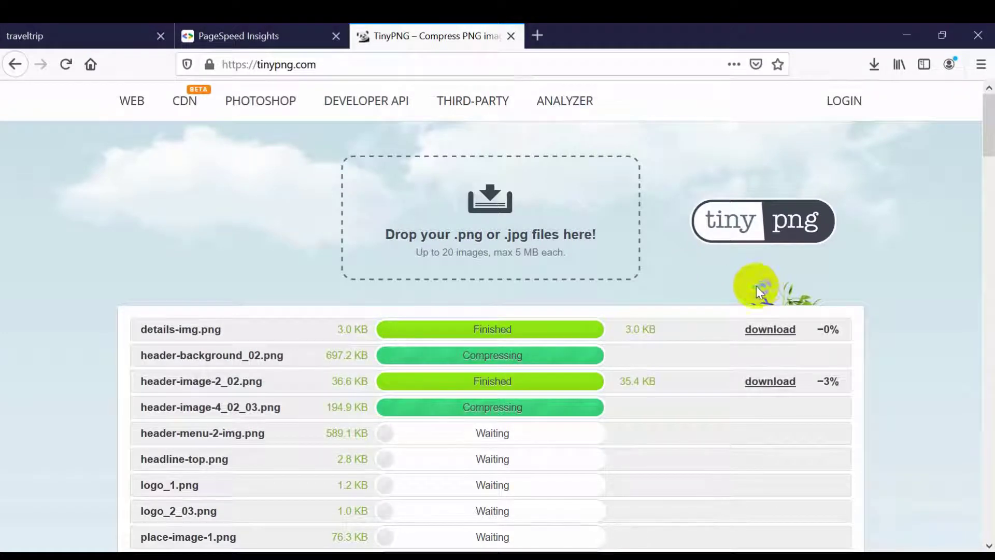
scroll(691, 327, down, 4)
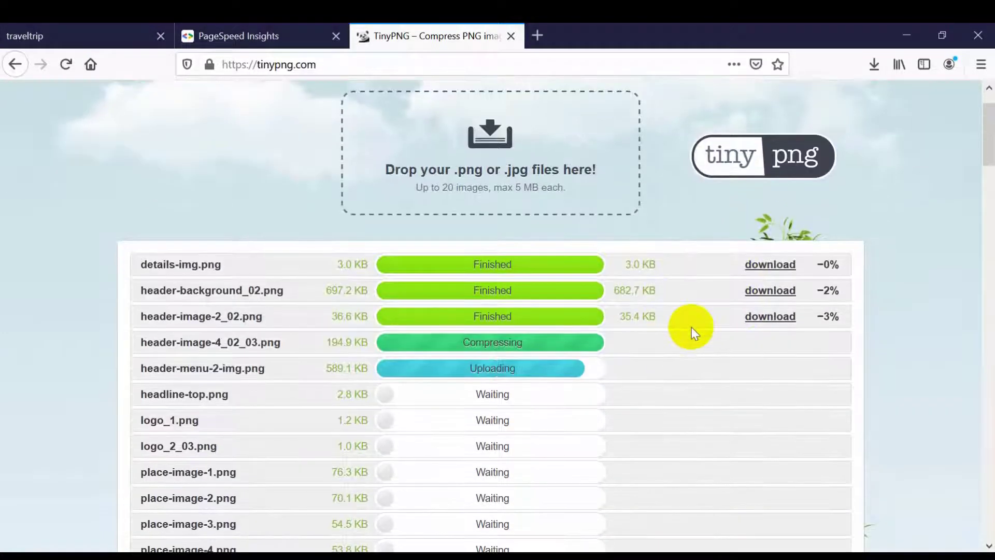
scroll(695, 327, down, 1)
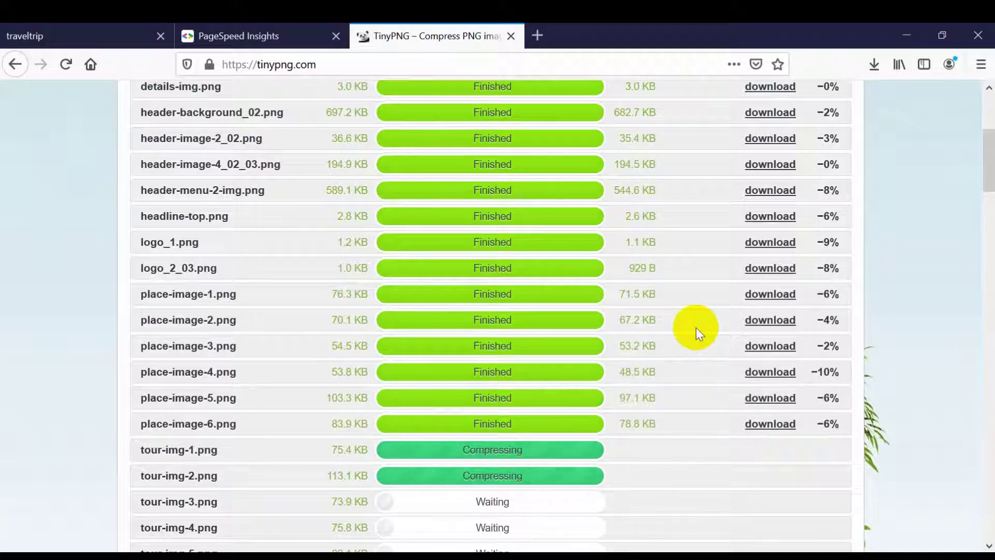
scroll(749, 378, down, 2)
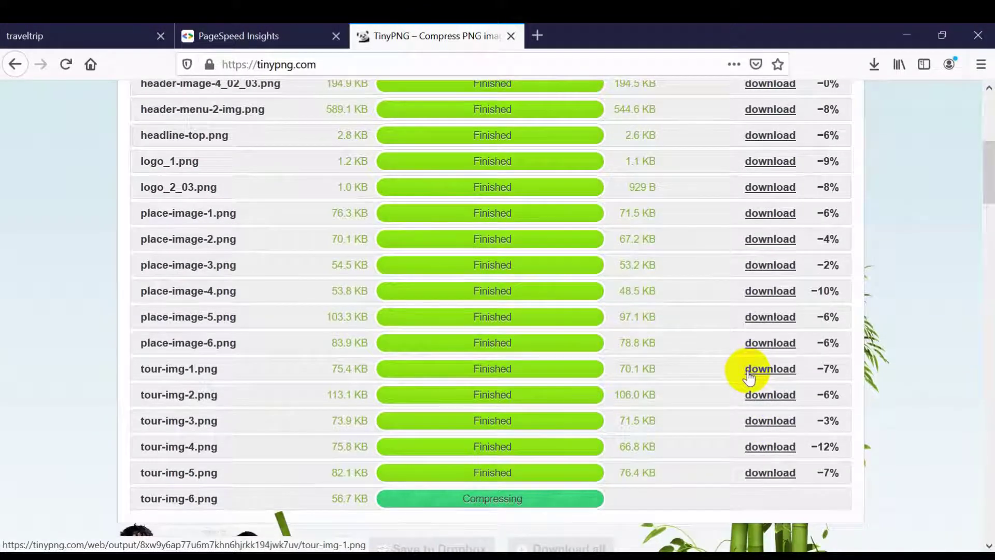
- Download all compressed images from TinyPNG and save them as tinified.zip
scroll(747, 375, down, 4)
click(570, 396)
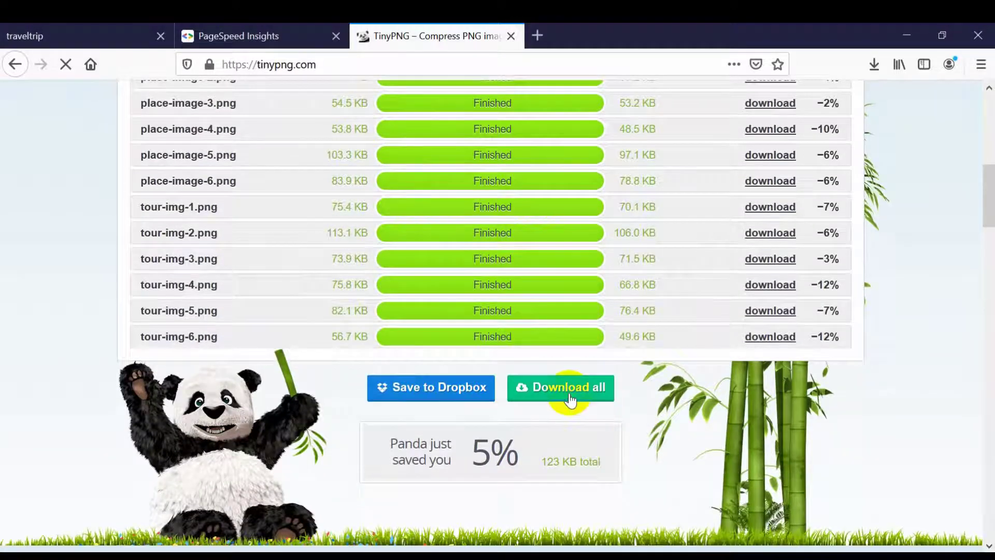
click(544, 374)
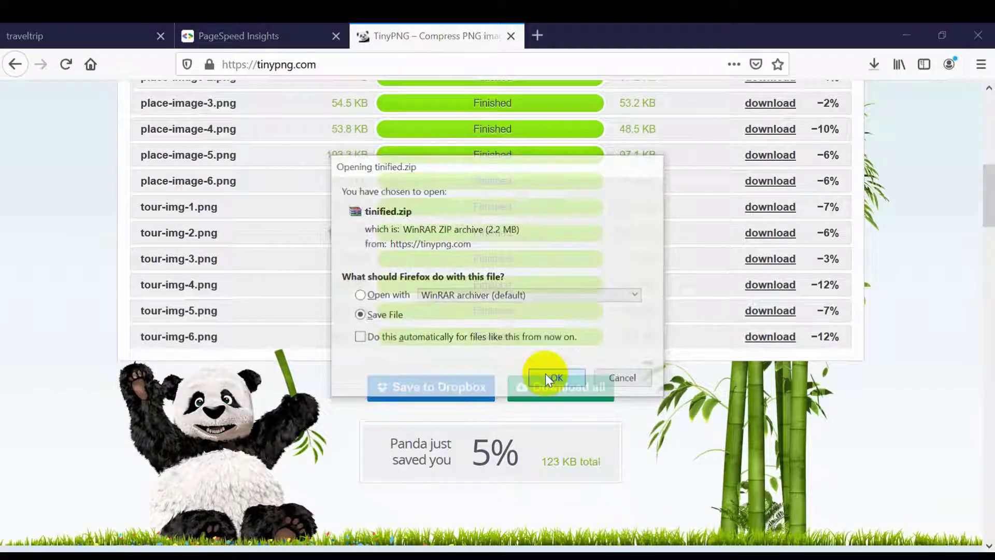
- Show tinified.zip in its download folder and move it into the travelysite images folder
click(877, 65)
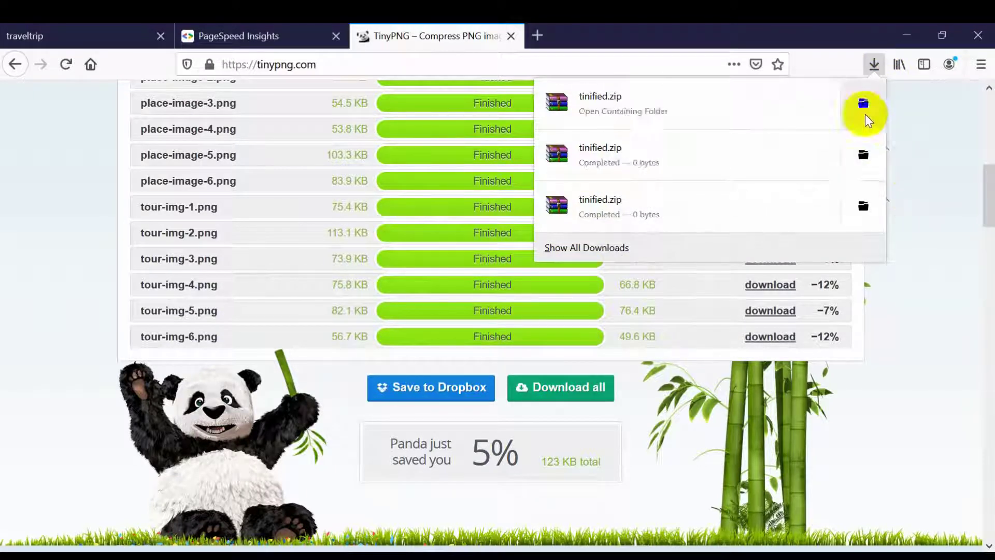
click(864, 107)
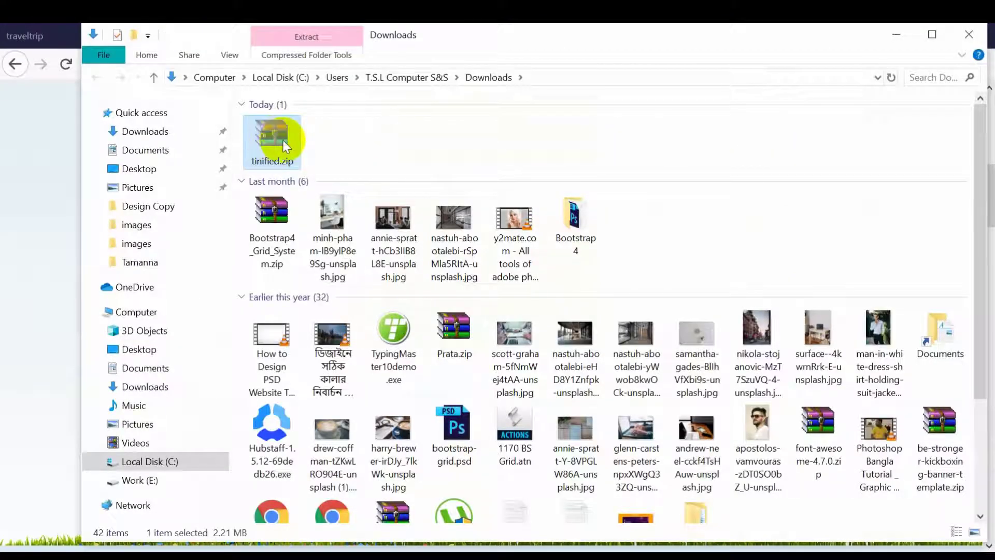
click(961, 37)
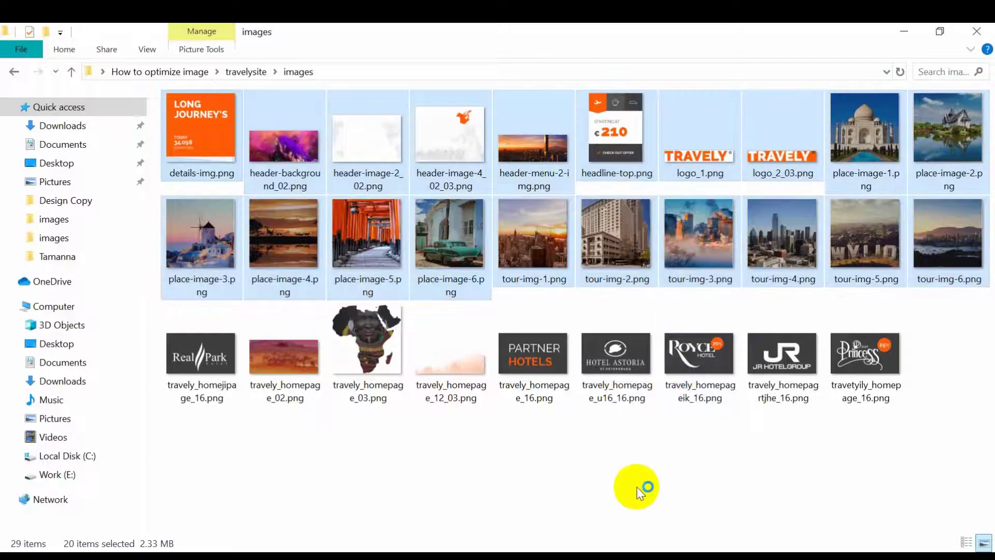
click(639, 493)
key(ctrl+v)
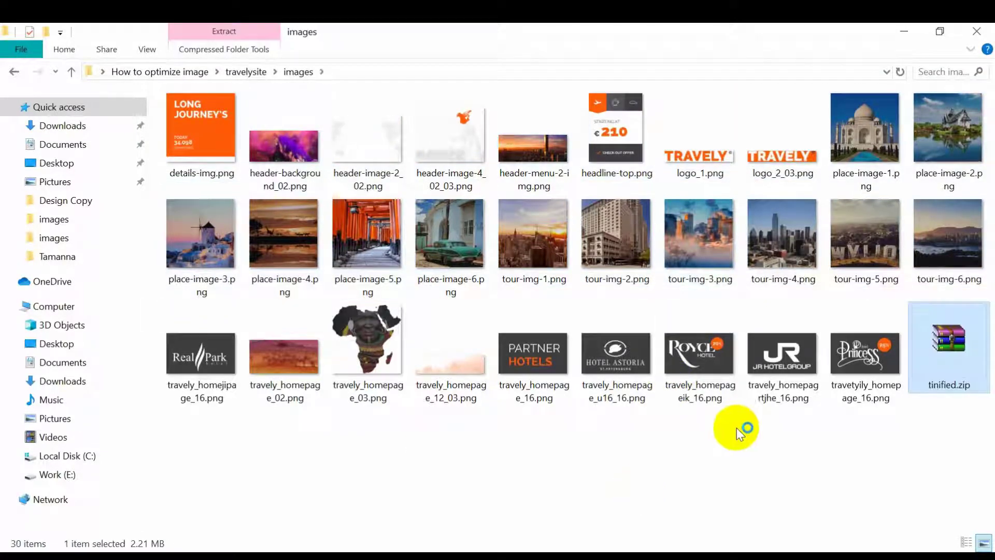
- Extract tinified.zip directly into the images folder, replacing all existing files, and remove the archive
right_click(923, 337)
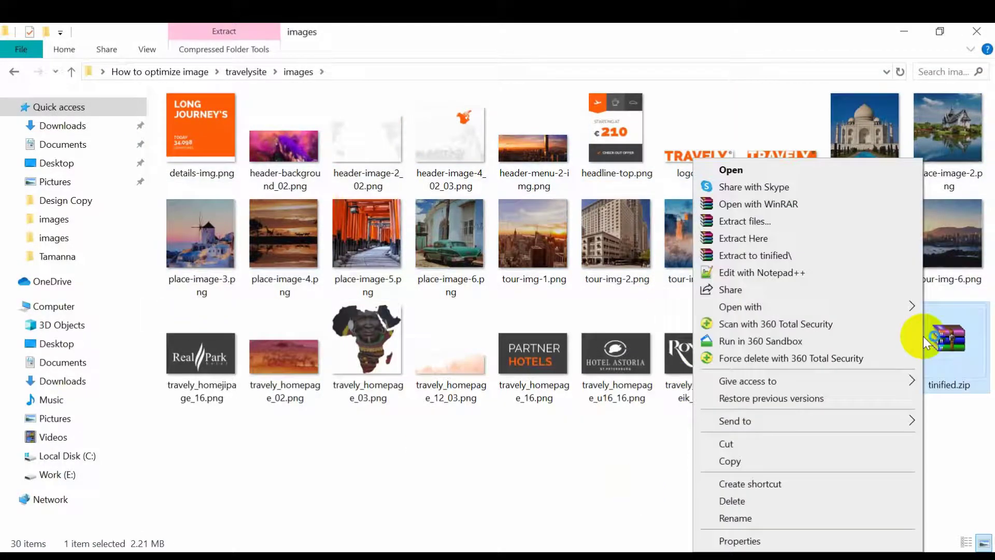
click(754, 238)
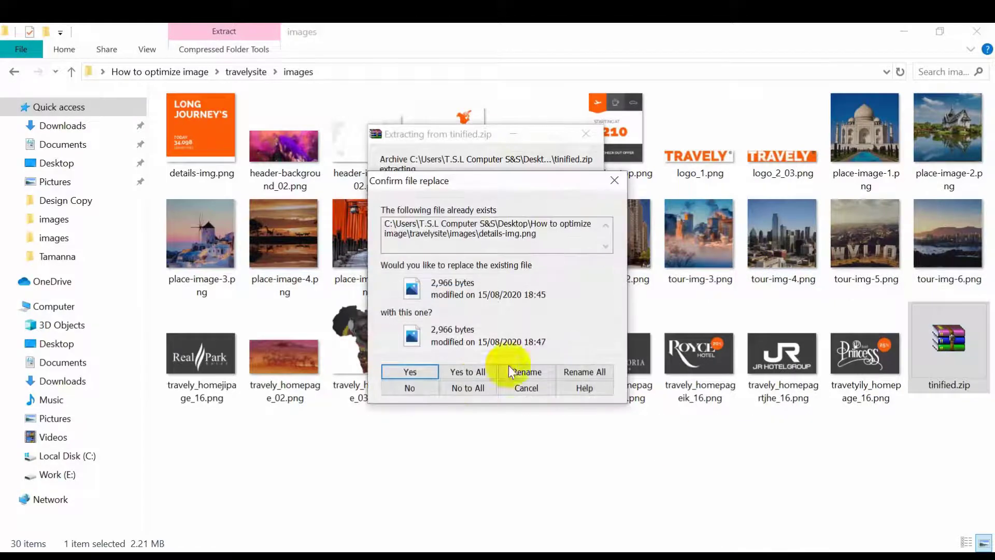
click(470, 372)
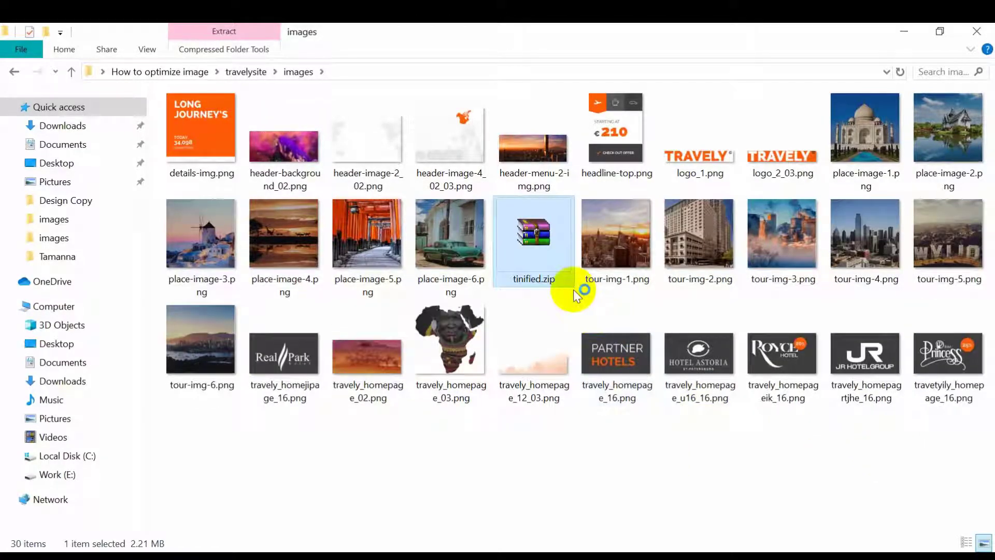
- Check the images folder's total size in its properties from the travelysite folder, and return to the How to optimize image folder
click(13, 72)
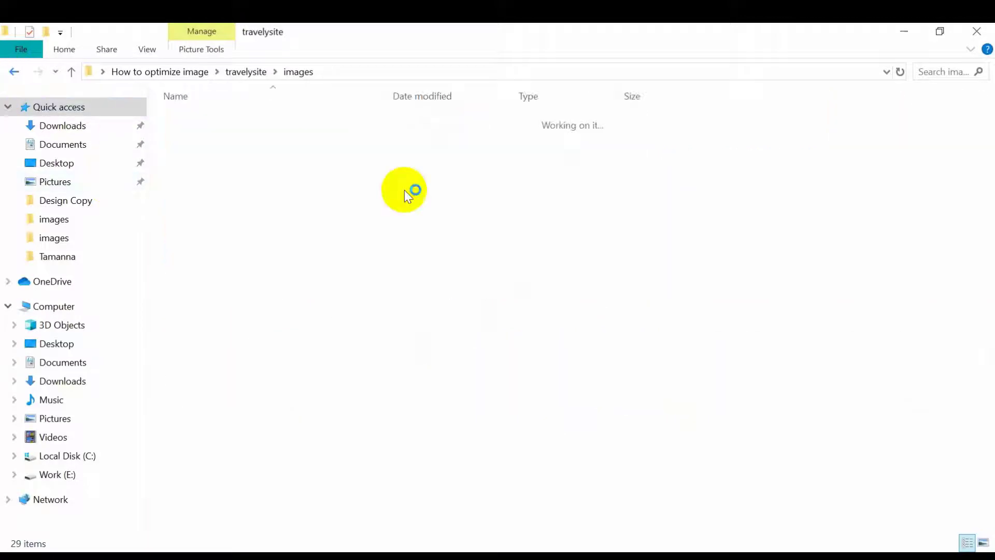
right_click(214, 138)
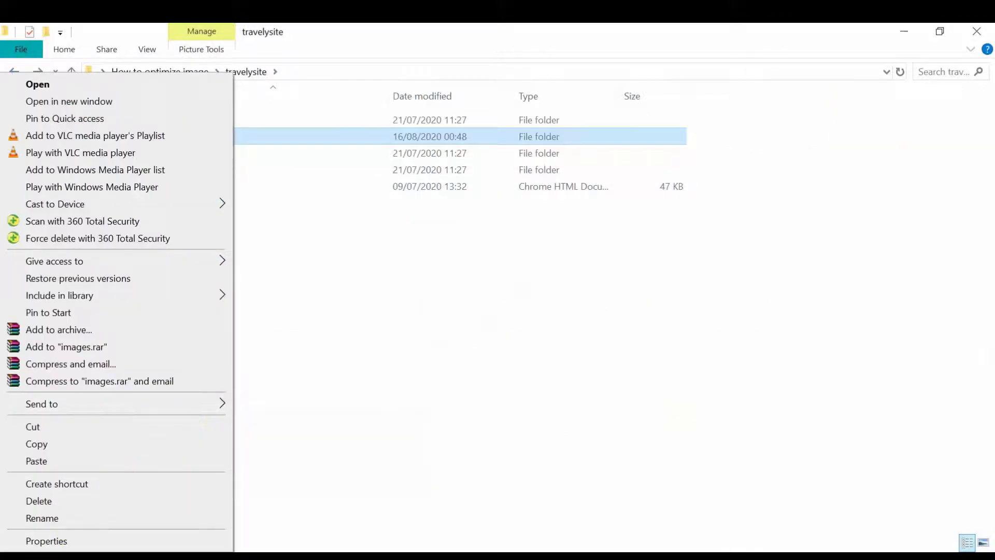
click(68, 541)
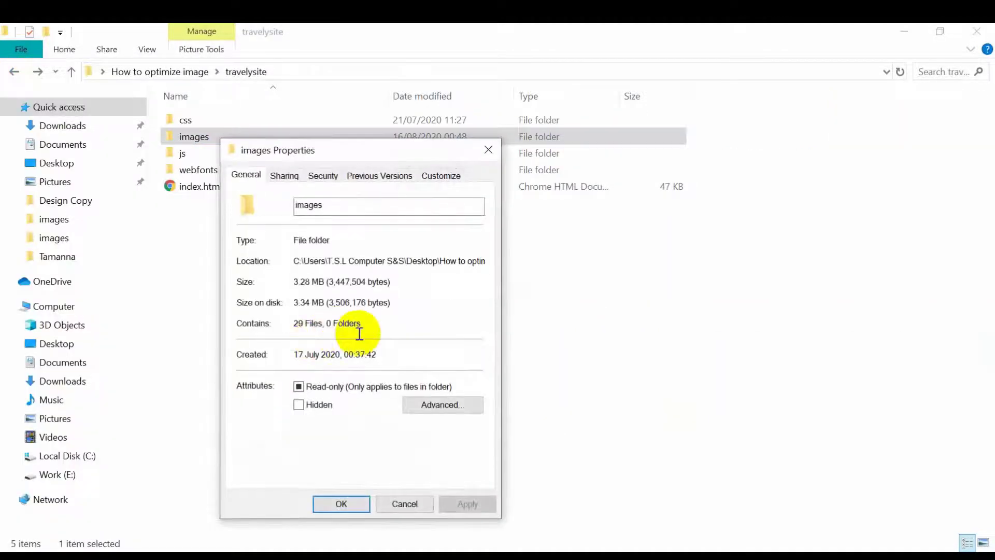
drag(300, 282, 323, 282)
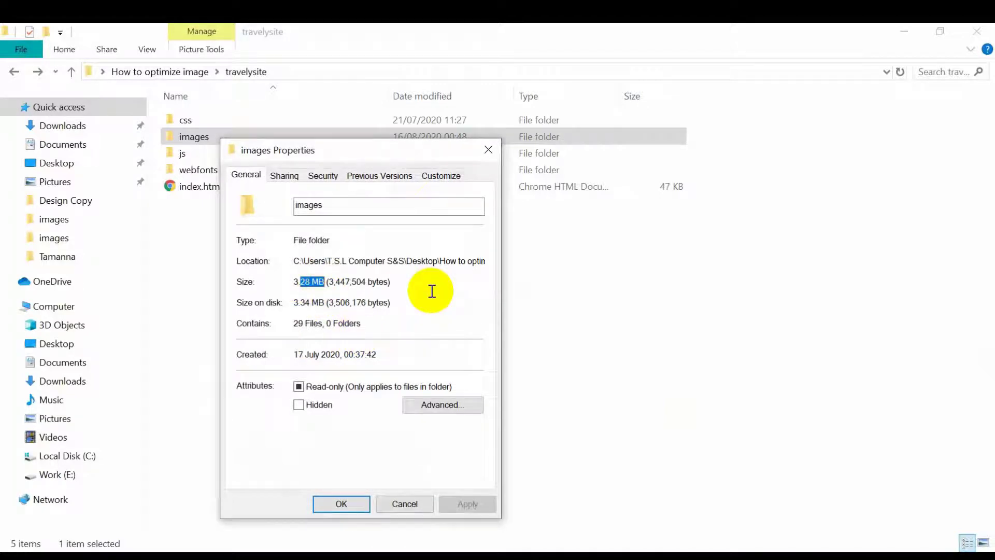
click(487, 150)
click(695, 200)
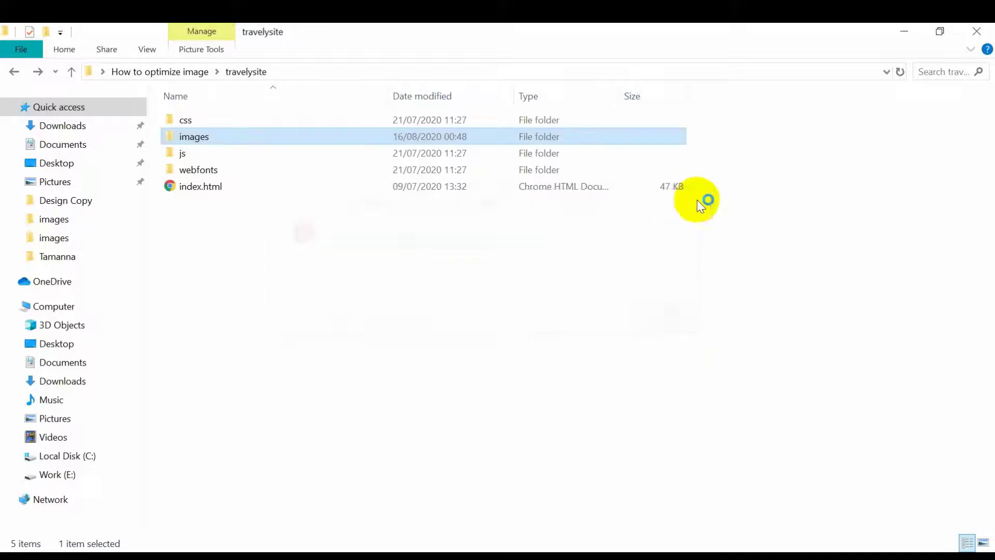
click(399, 326)
click(62, 108)
key(alt+Left)
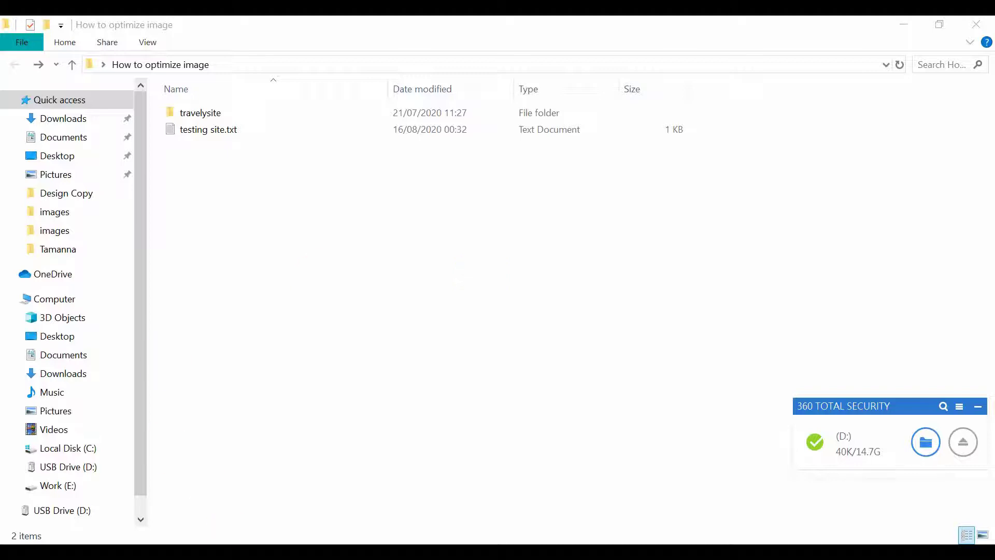
- Switch to the browser, look at the live Travely page and its address, and minimize the browser
click(237, 26)
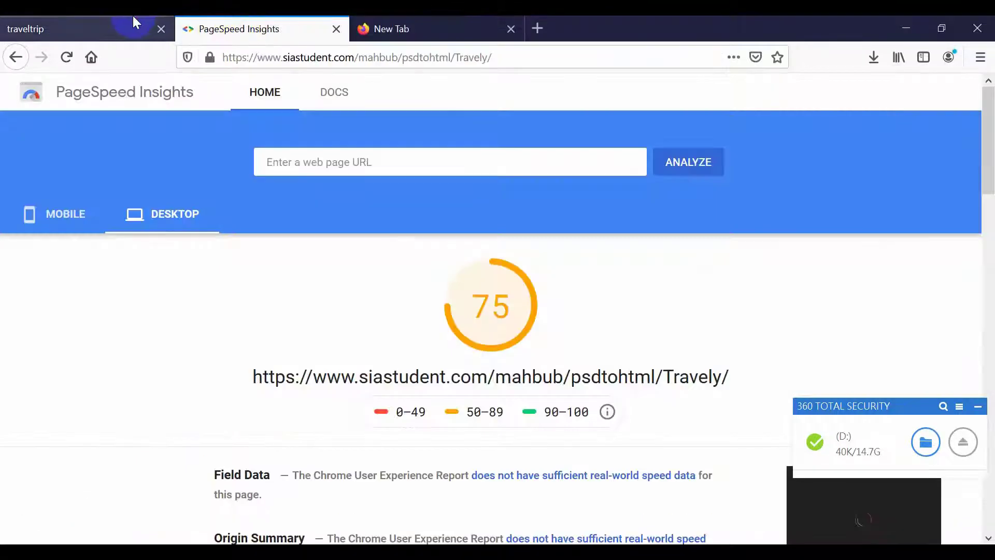
click(133, 20)
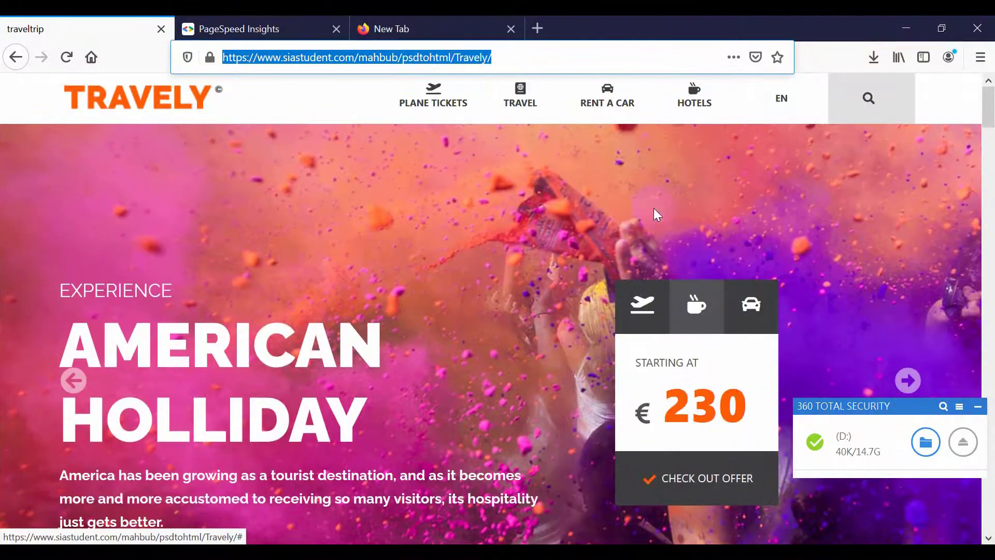
click(906, 28)
- Switch to FileZilla, maximize it, open the remote psdtohtml folder and select its travelysite directory
mouse_move(290, 542)
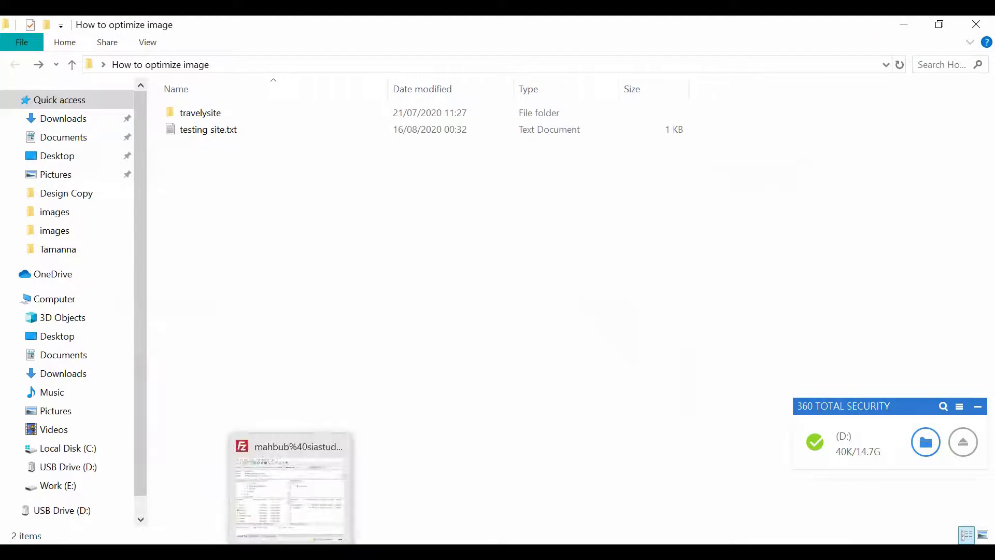
click(290, 492)
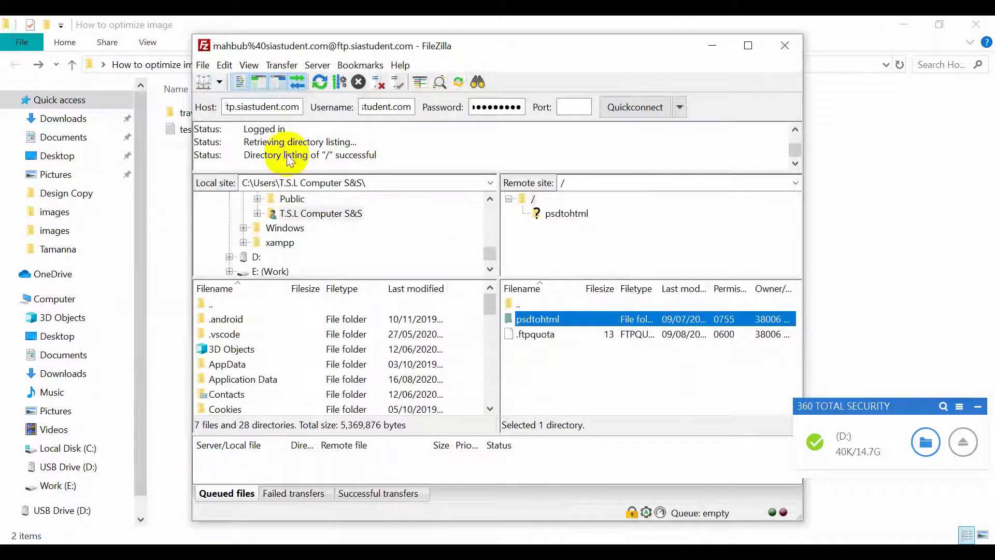
click(750, 47)
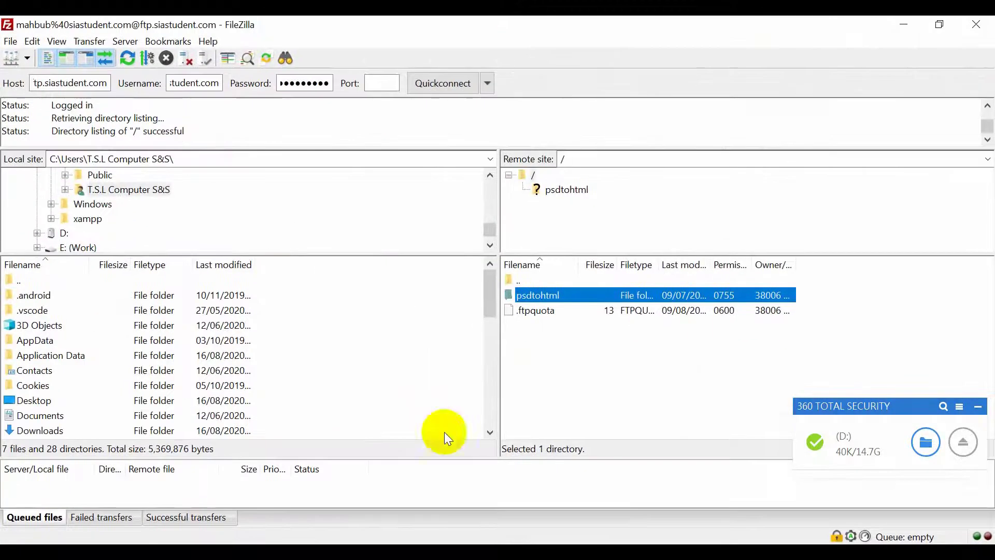
click(688, 371)
double_click(575, 297)
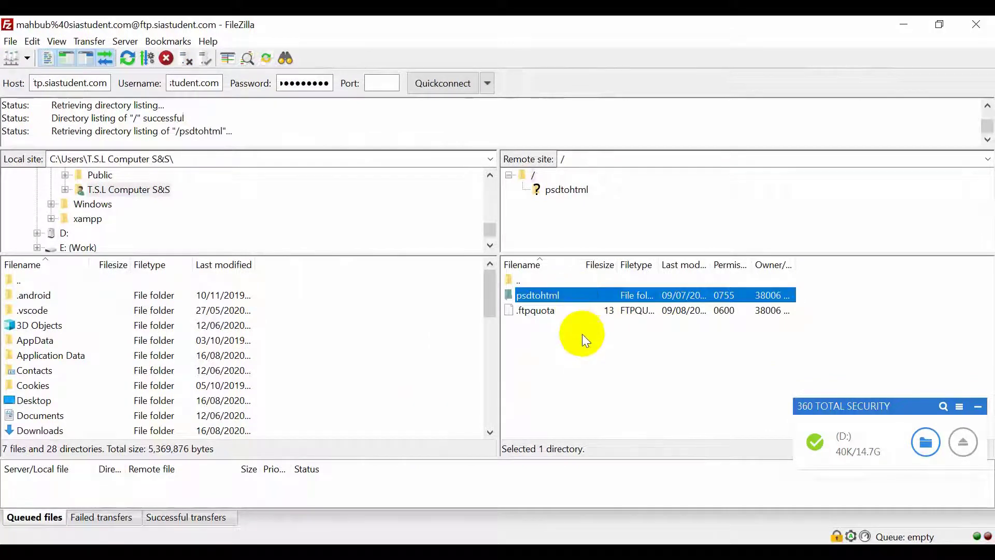
click(561, 310)
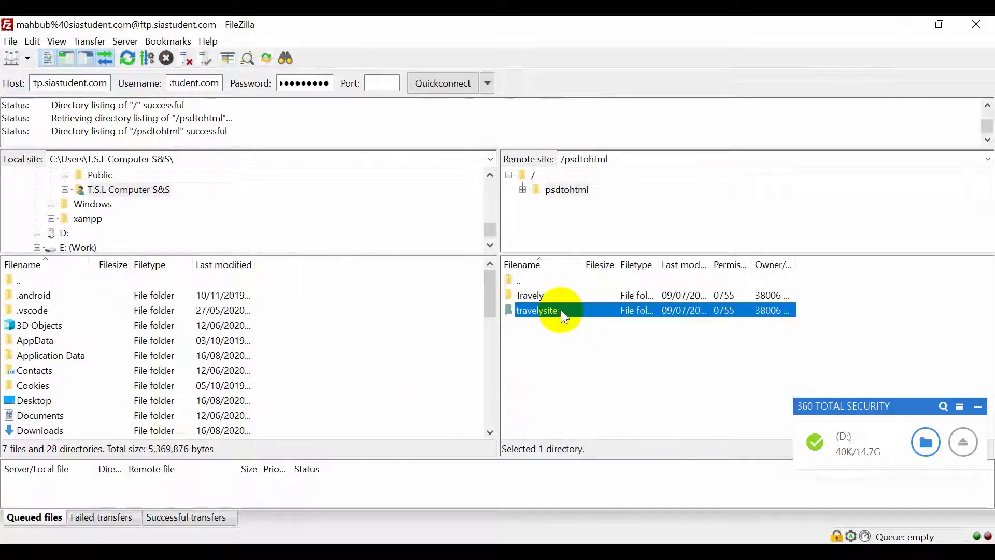
- Check the live site's address in the browser, and delete the matching Travely directory with its contents from the server in FileZilla
click(236, 543)
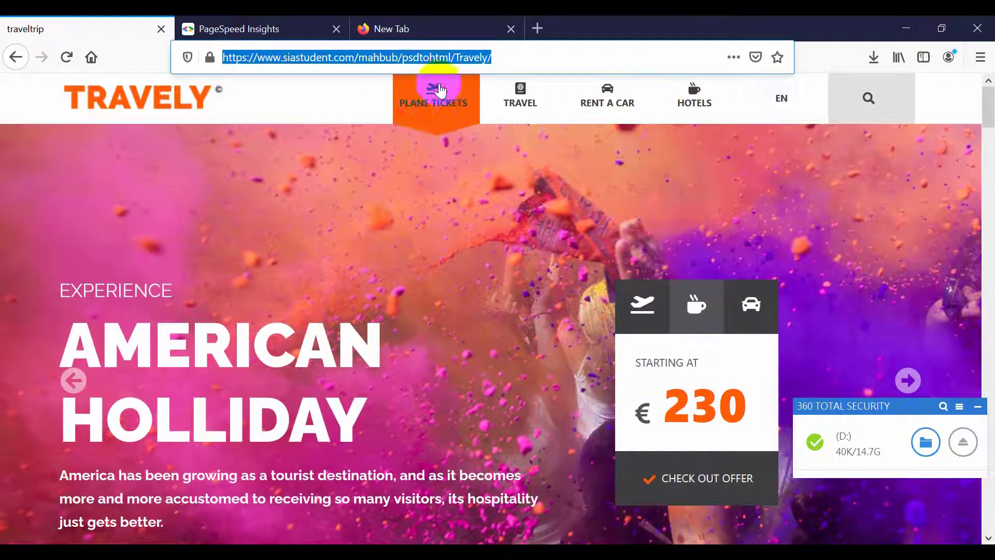
click(269, 541)
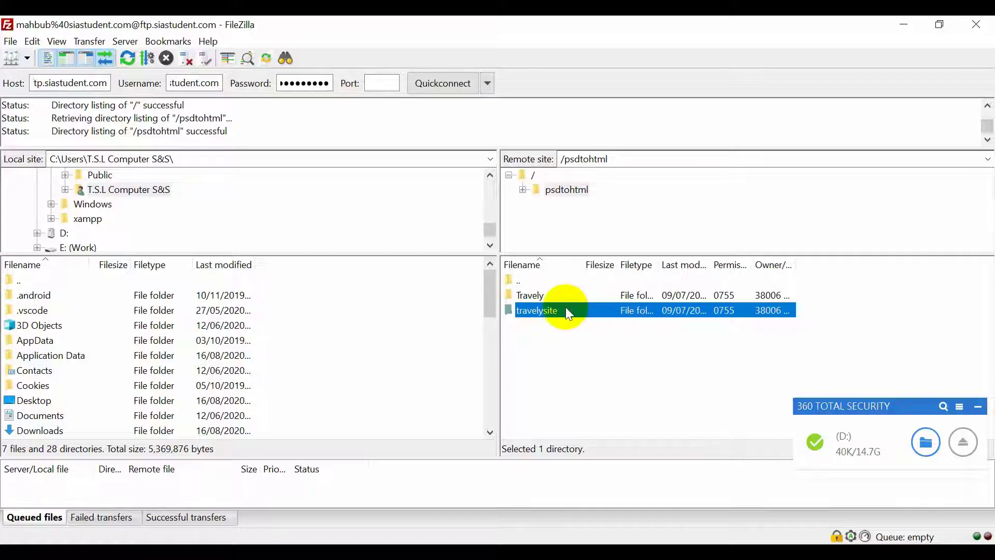
click(529, 295)
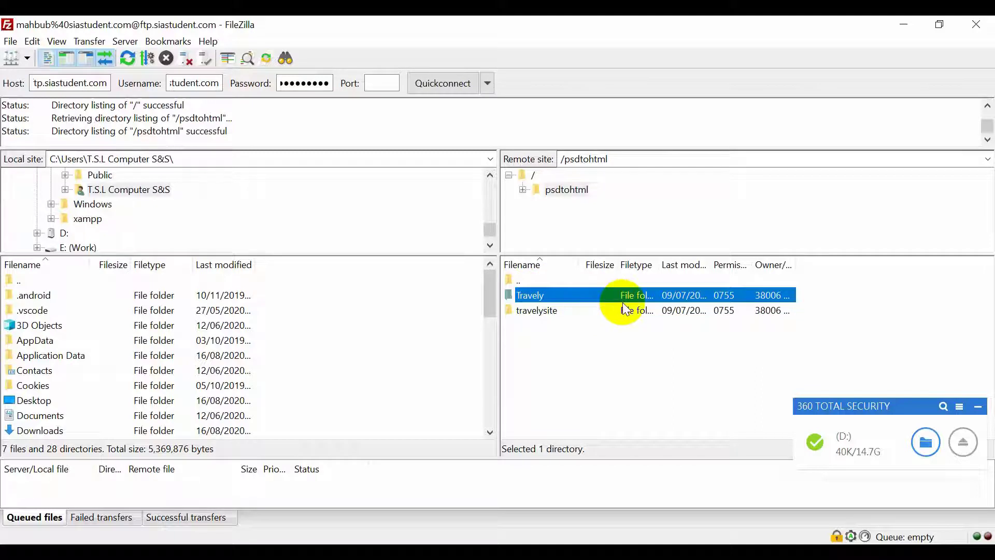
key(Delete)
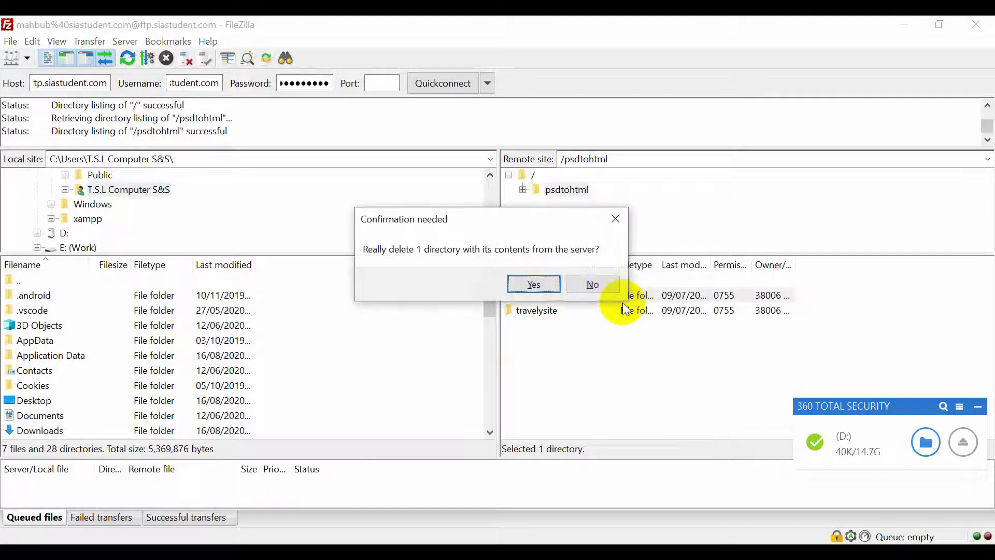
click(539, 283)
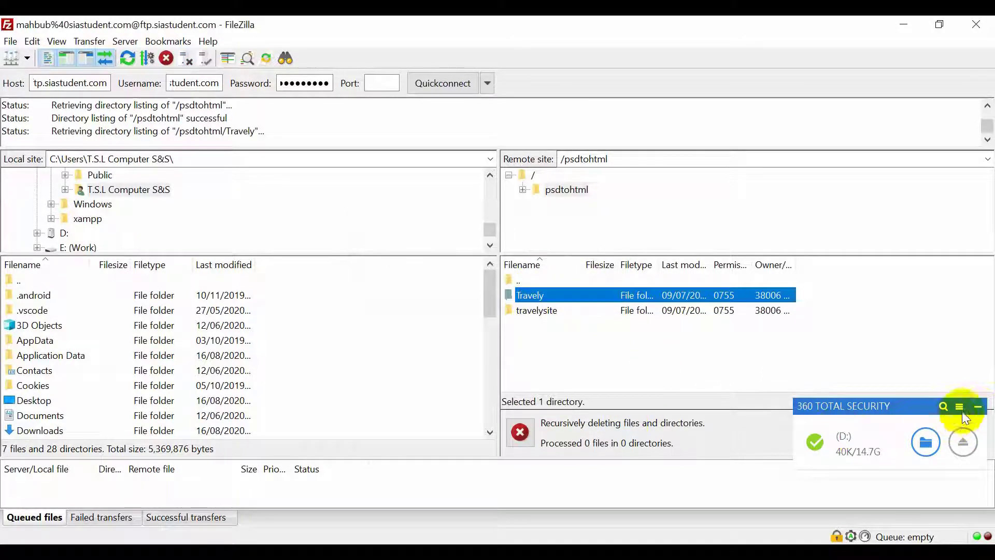
click(978, 406)
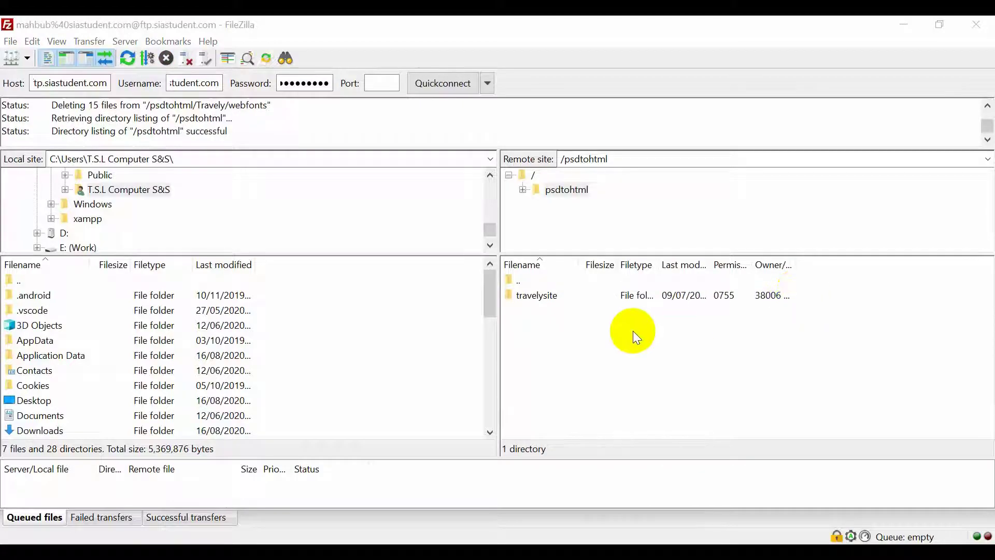
- Switch to the How to optimize image folder in File Explorer and compress the travelysite folder into travelysite.zip
click(650, 338)
click(904, 24)
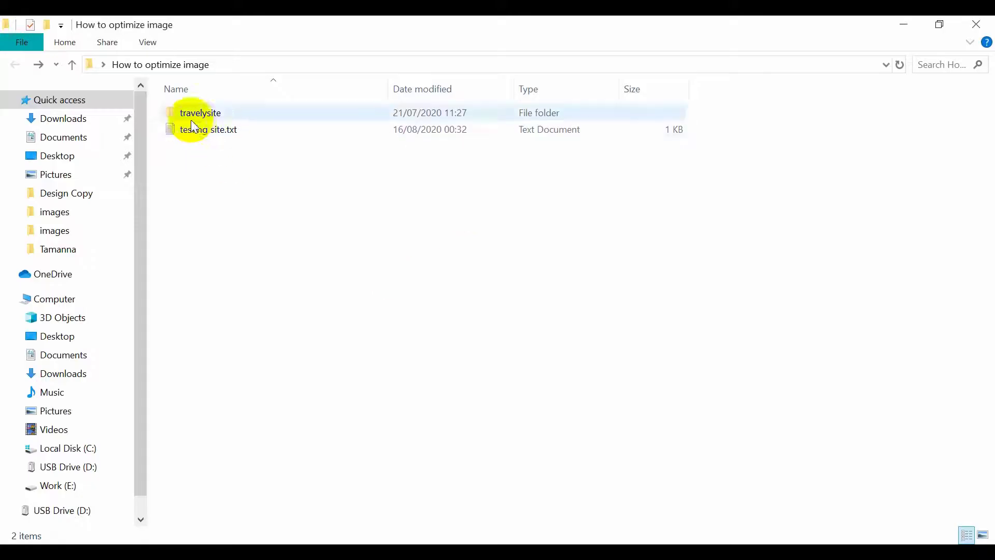
click(191, 113)
right_click(191, 113)
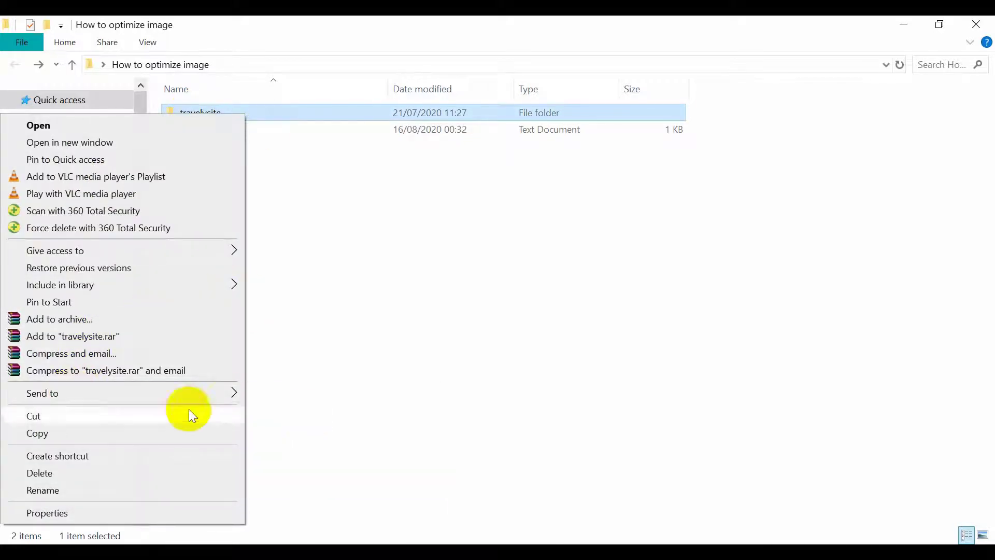
mouse_move(181, 395)
click(292, 411)
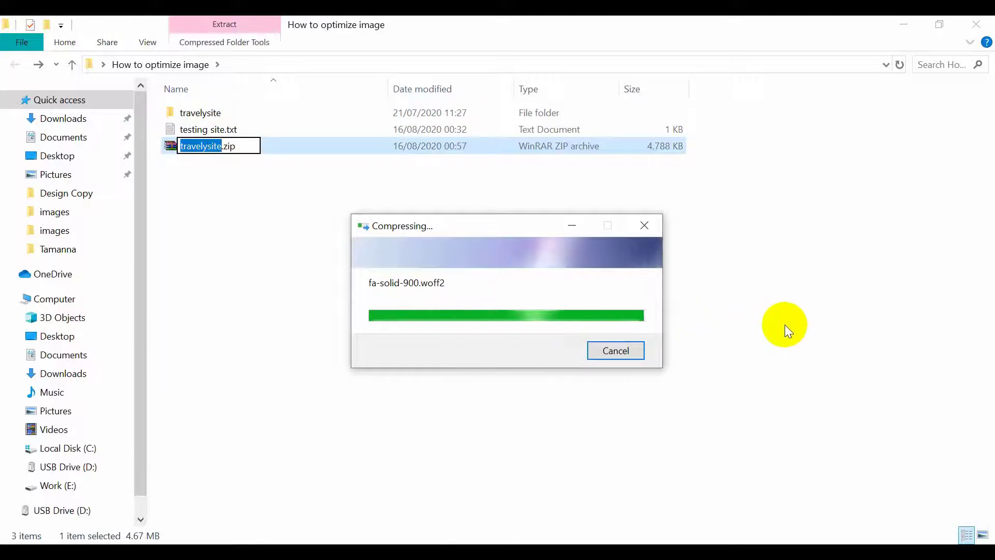
- Upload travelysite.zip and the travelysite folder to the remote psdtohtml folder, accepting the server certificate and overwriting index.html and all.min.css
drag(167, 151, 567, 386)
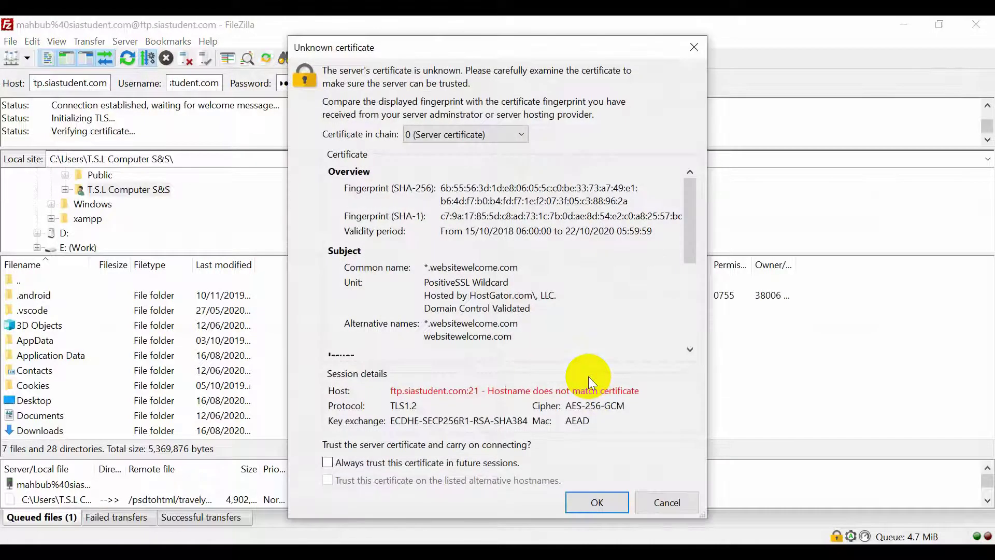
click(586, 501)
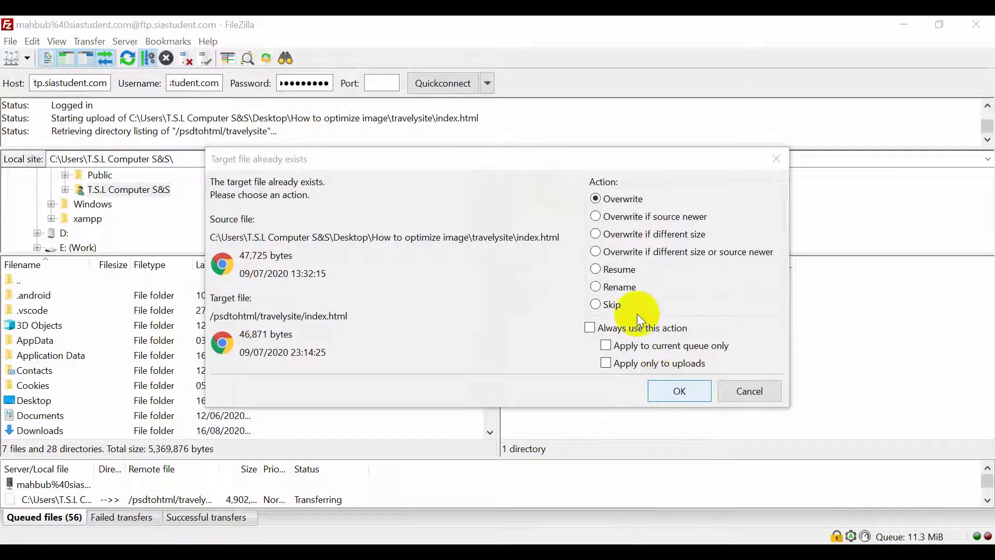
click(667, 391)
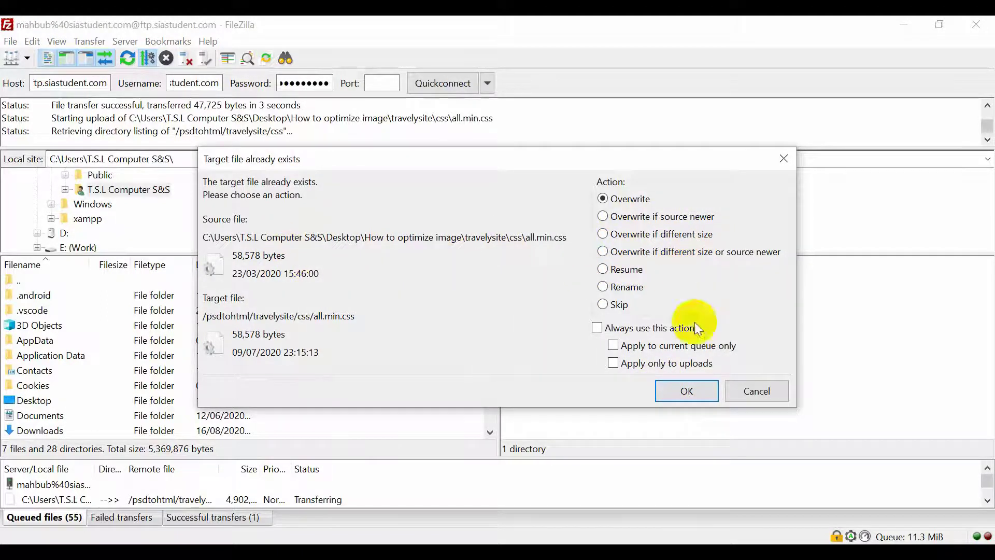
click(691, 393)
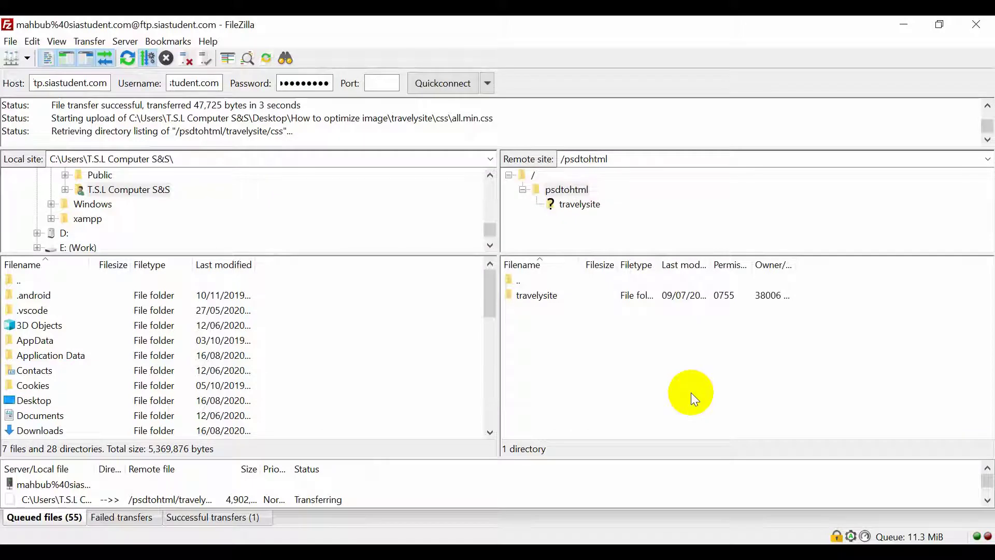